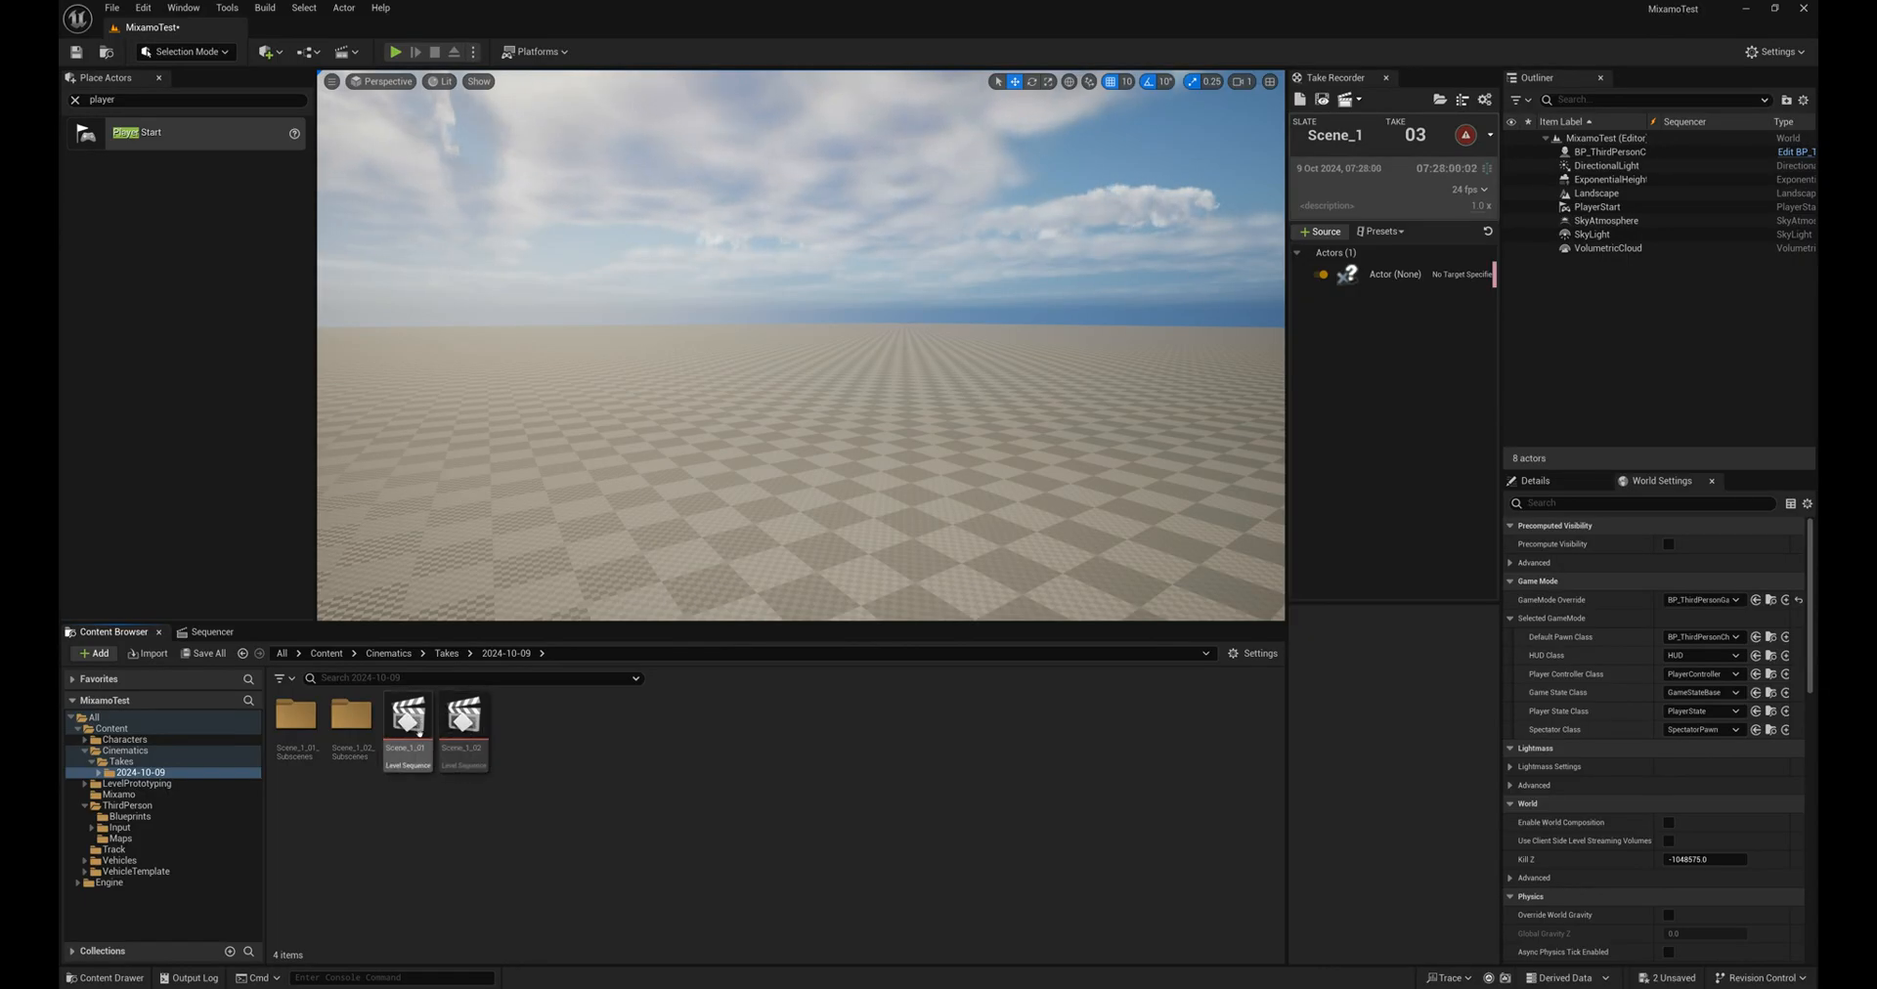
# Step: Create a Level Sequence with the default name in the Cinematics folder and open it in Sequencer
pyautogui.click(395, 657)
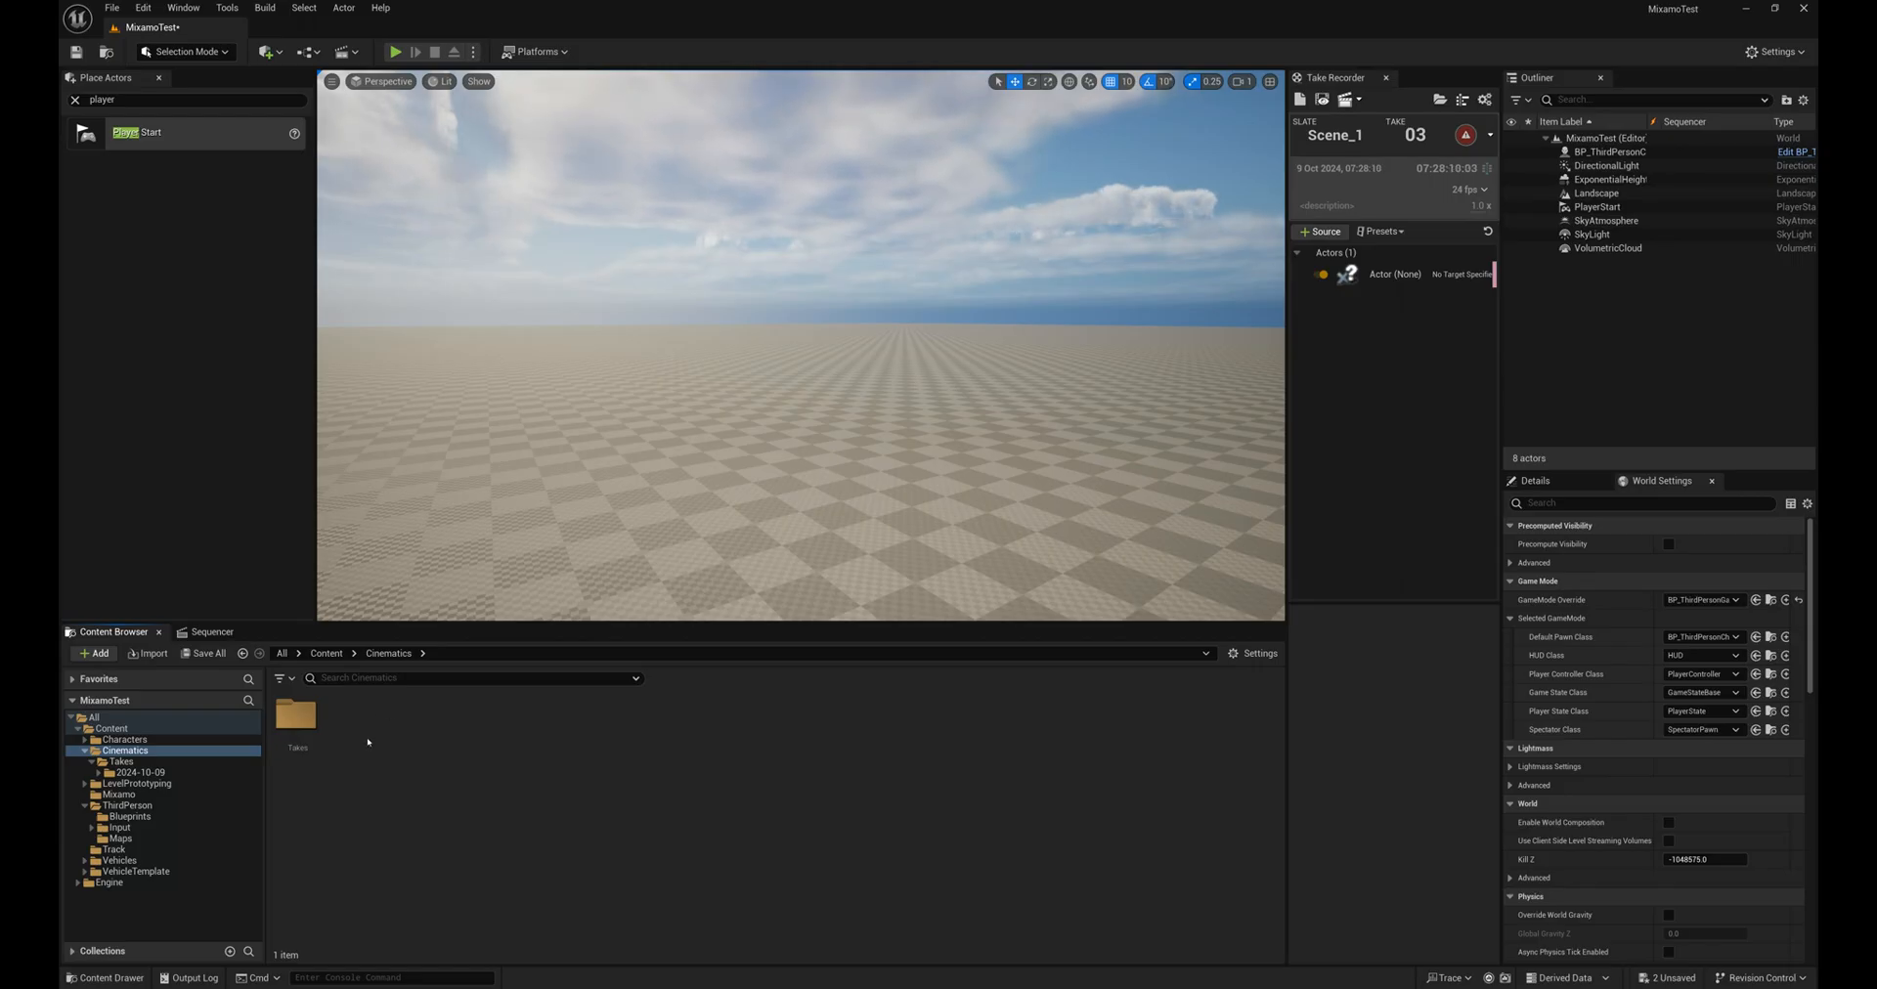
pyautogui.rightClick(368, 742)
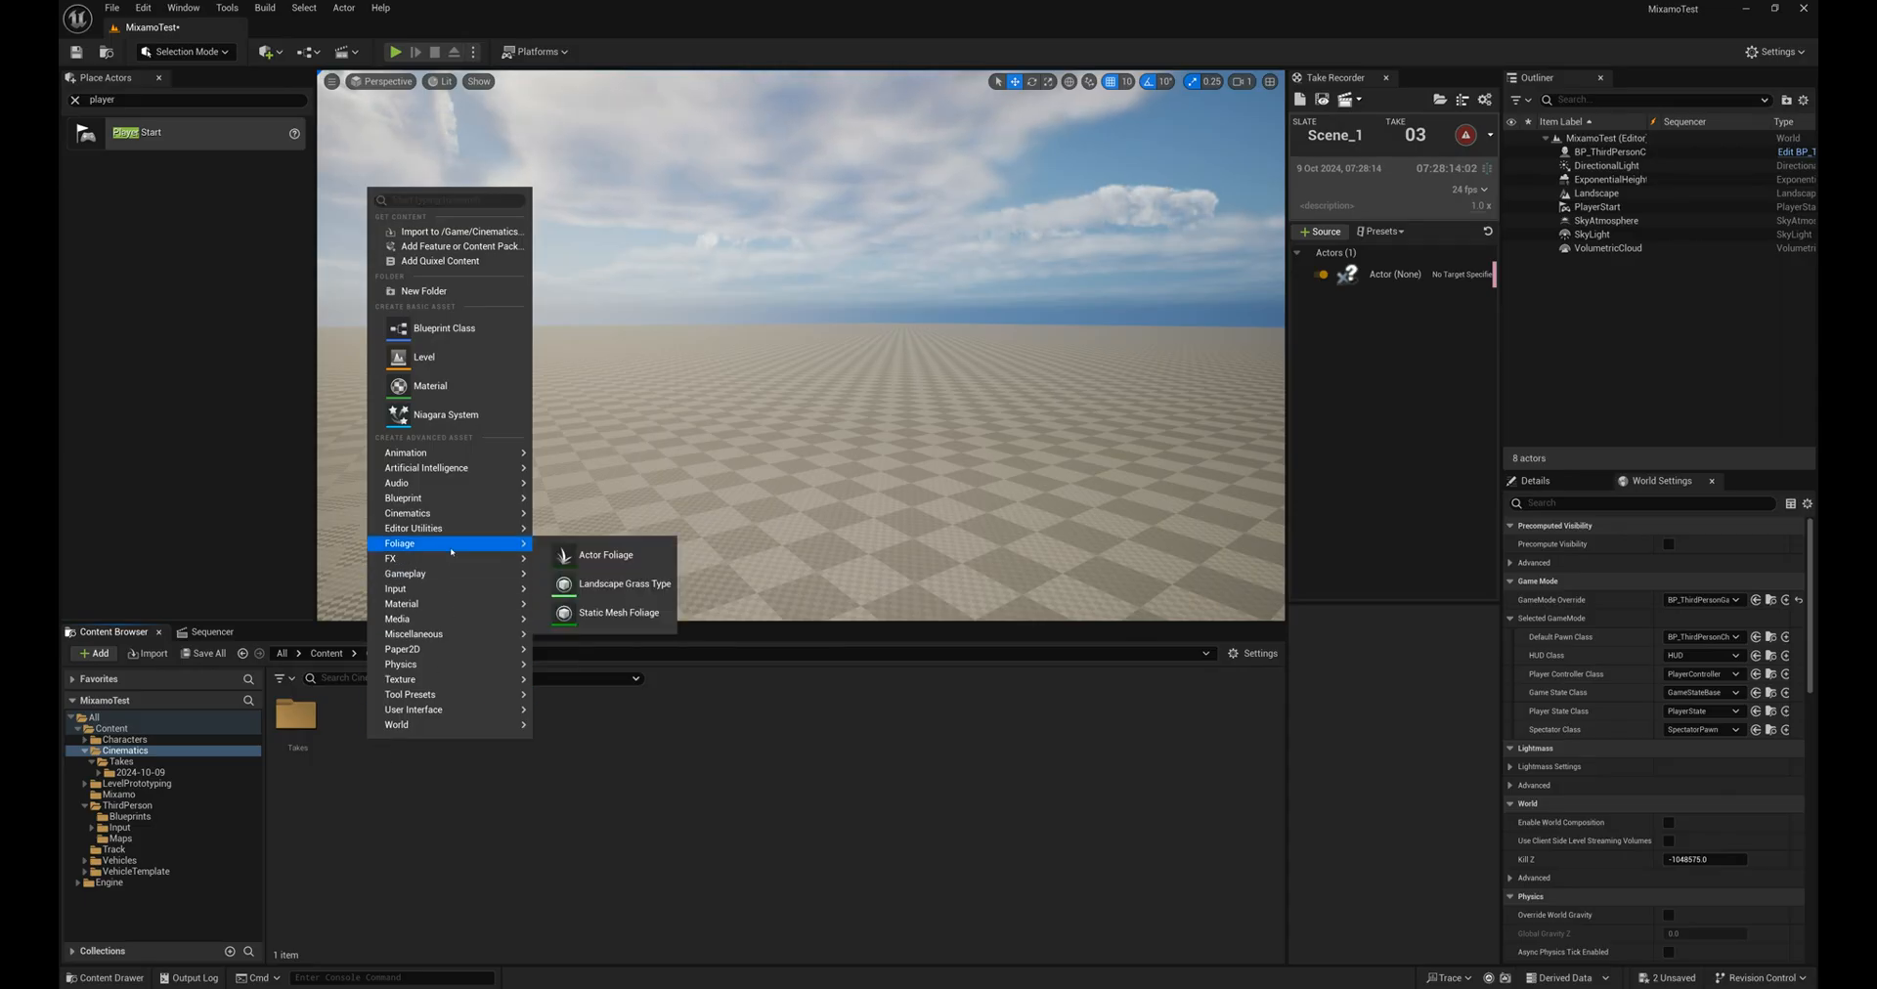
pyautogui.moveTo(439, 458)
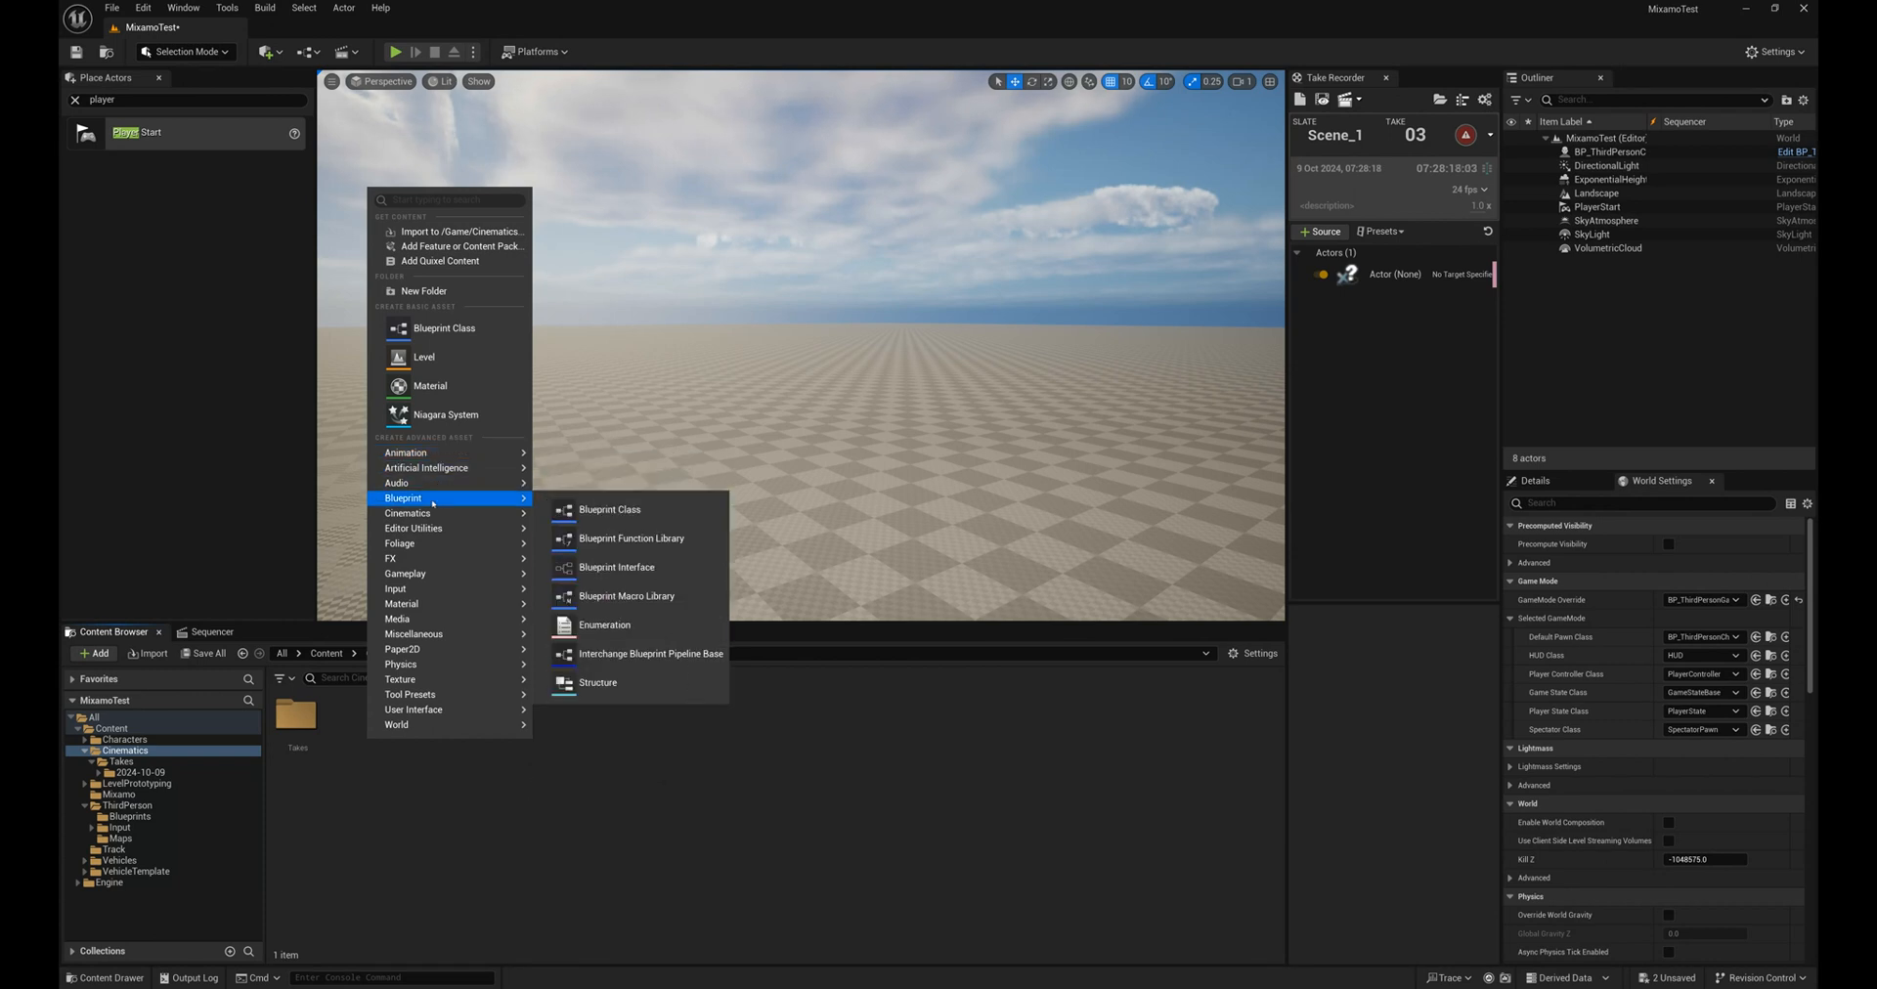
pyautogui.moveTo(431, 512)
pyautogui.click(613, 553)
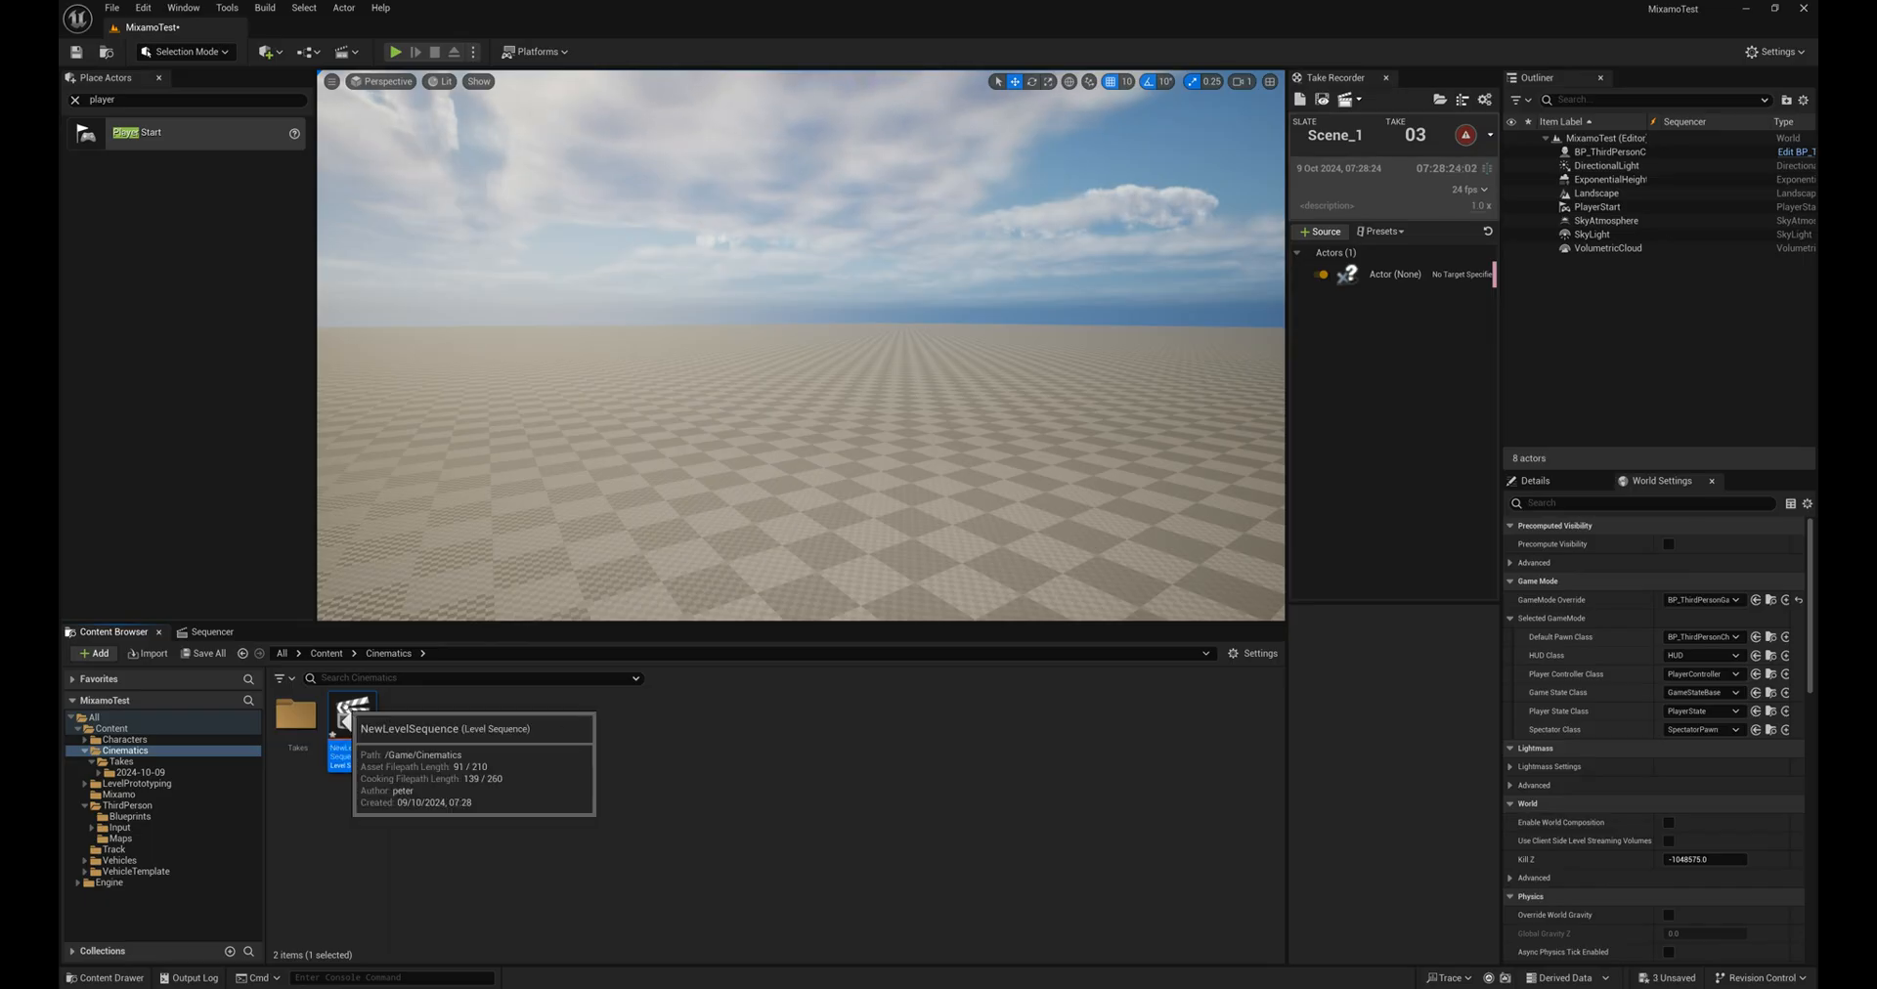
pyautogui.doubleClick(348, 715)
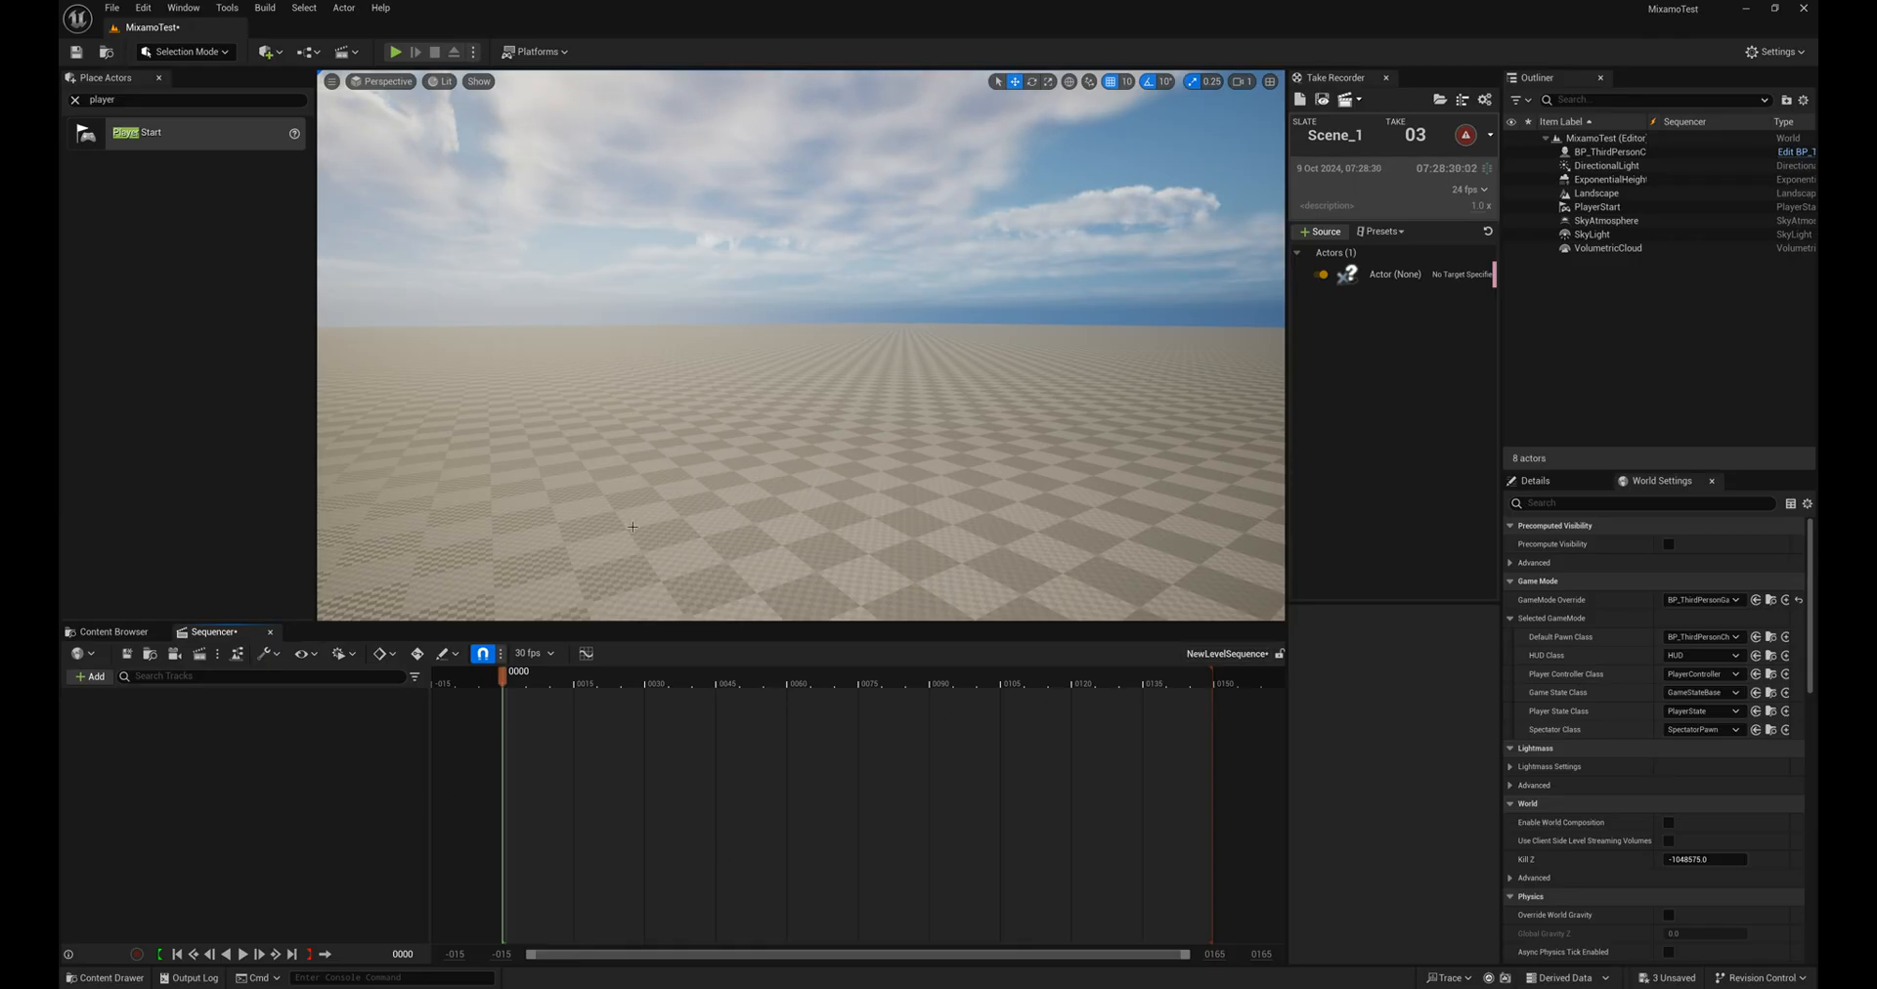
pyautogui.moveTo(503, 676)
pyautogui.mouseDown()
pyautogui.moveTo(575, 679)
pyautogui.moveTo(510, 681)
pyautogui.mouseUp()
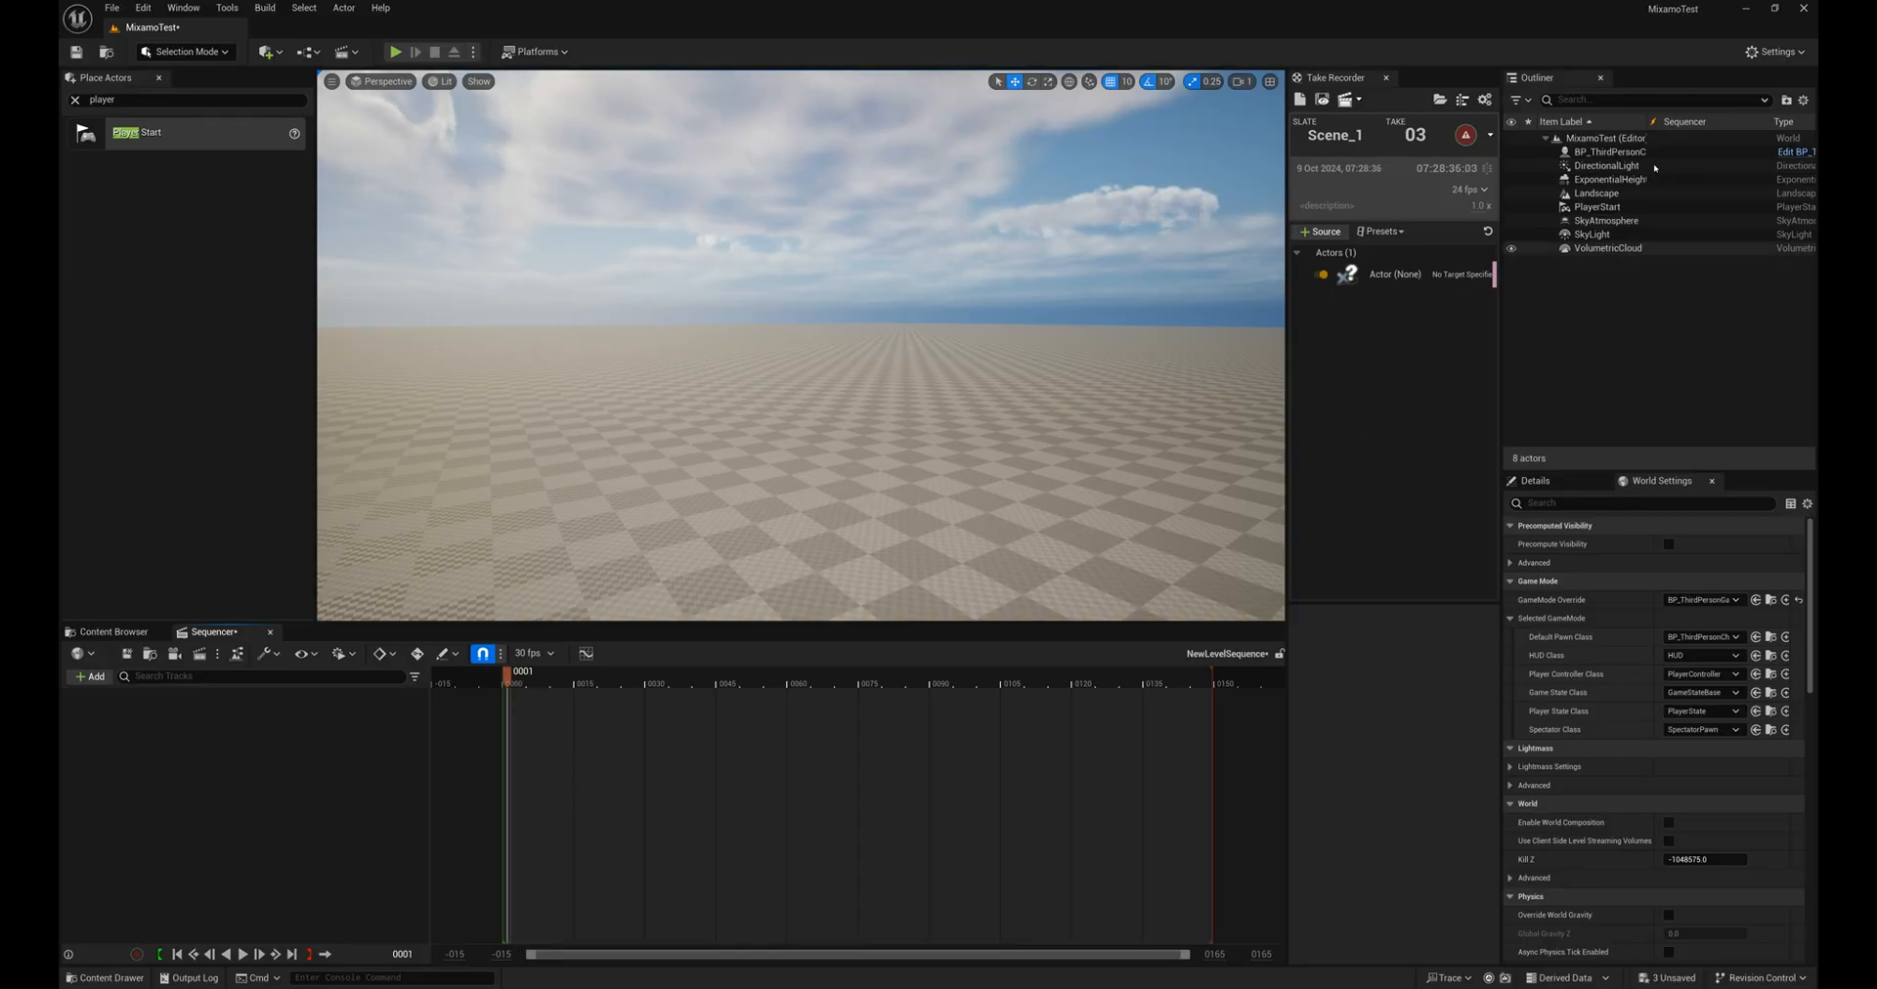
# Step: Place the T-Pose skeletal mesh from the Mixamo content folder onto the checkered floor of the level
pyautogui.click(114, 632)
pyautogui.click(326, 653)
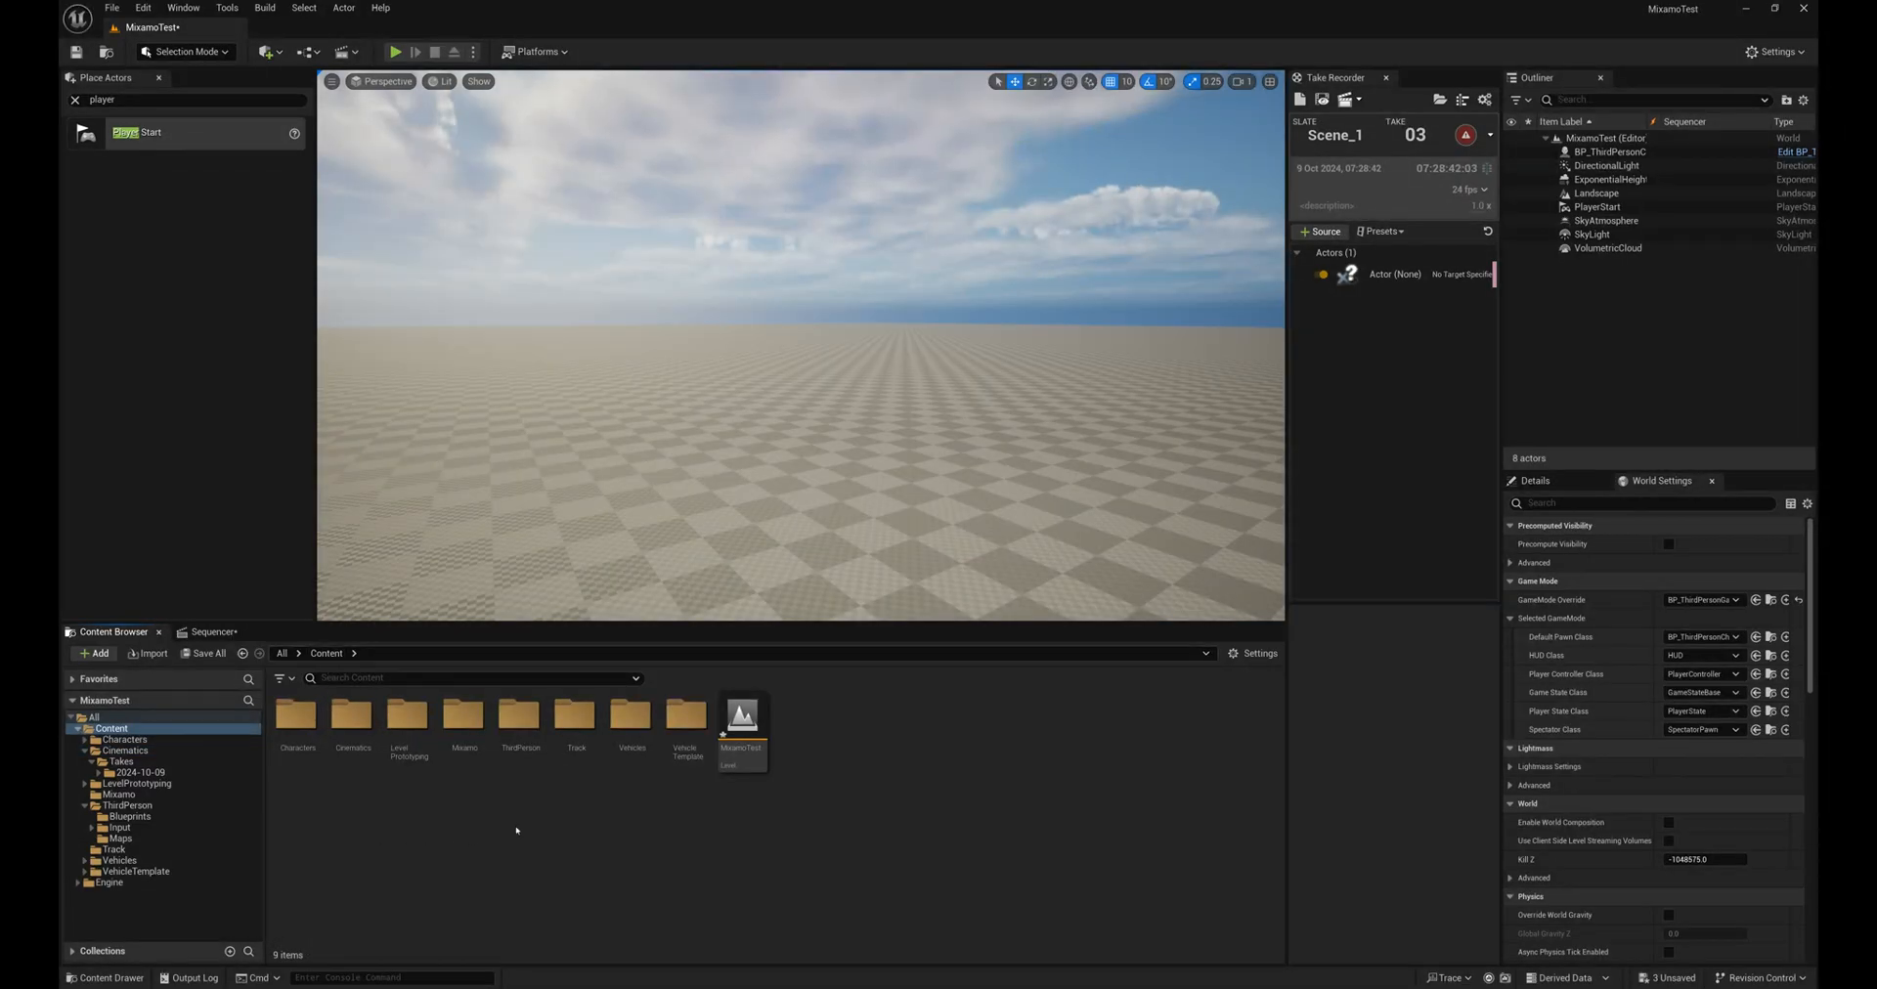
pyautogui.doubleClick(462, 718)
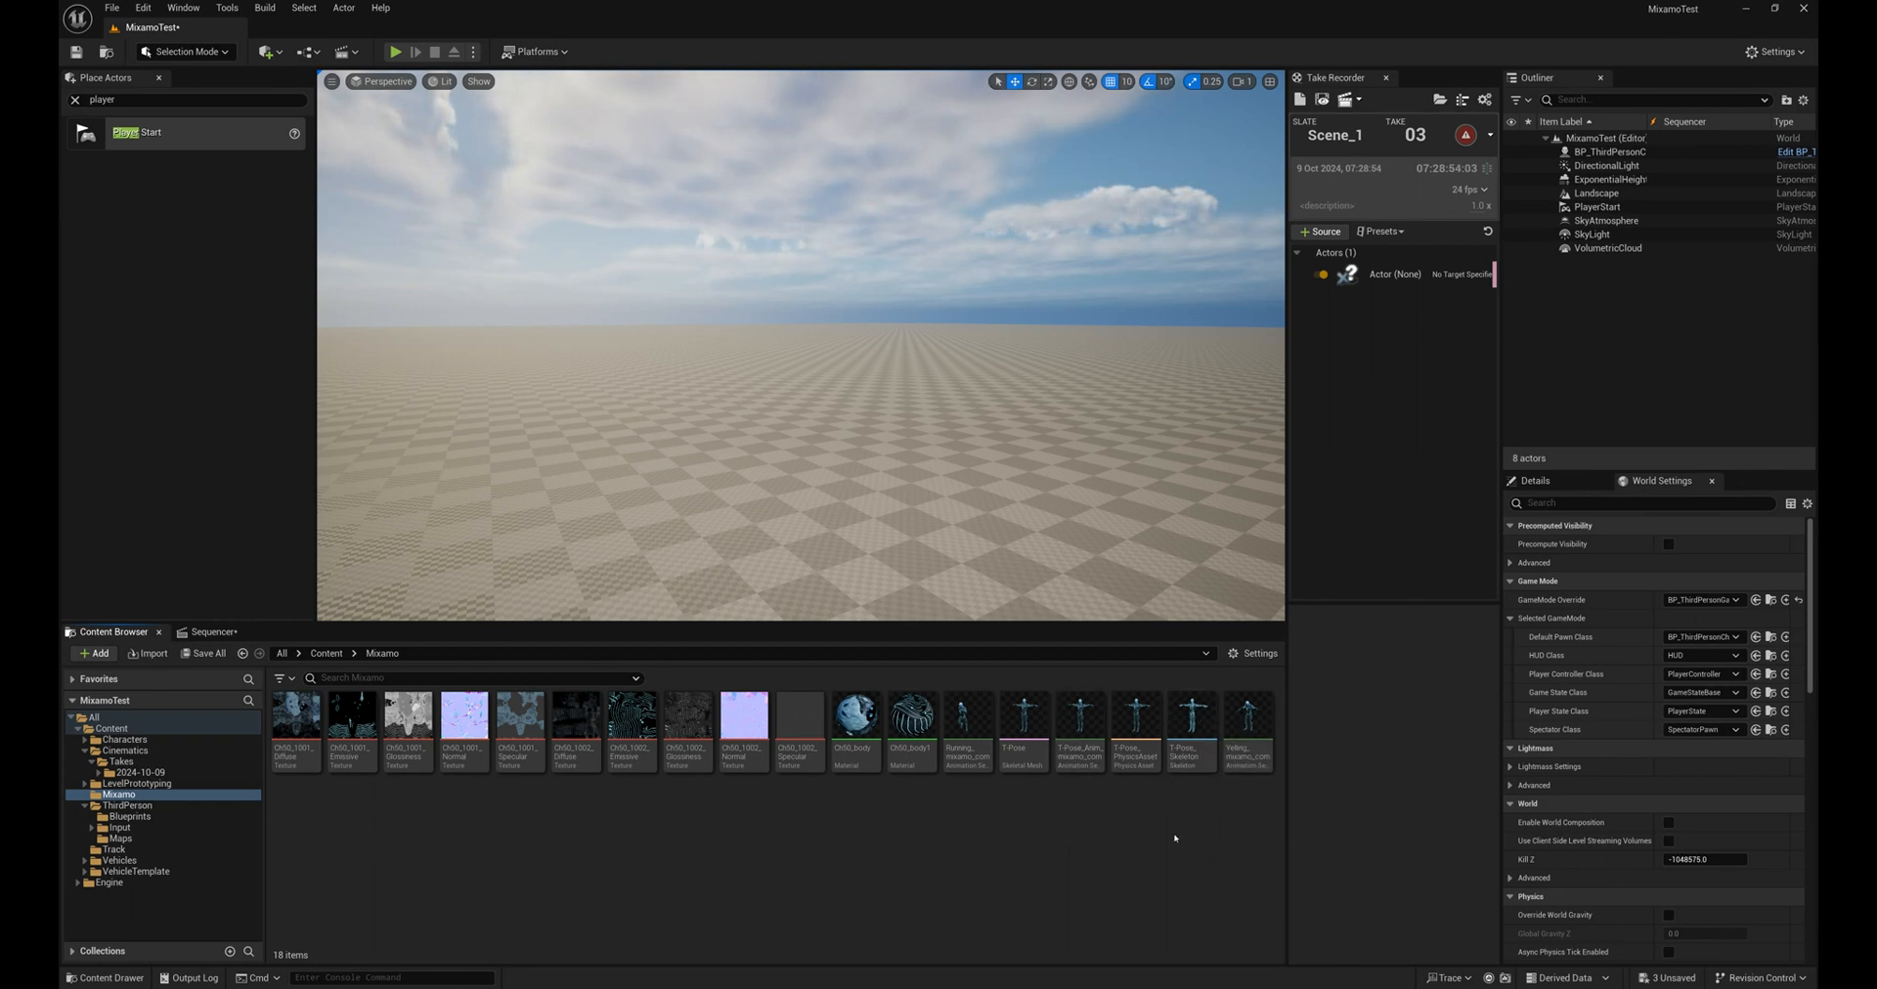
pyautogui.moveTo(1023, 724); pyautogui.dragTo(656, 468)
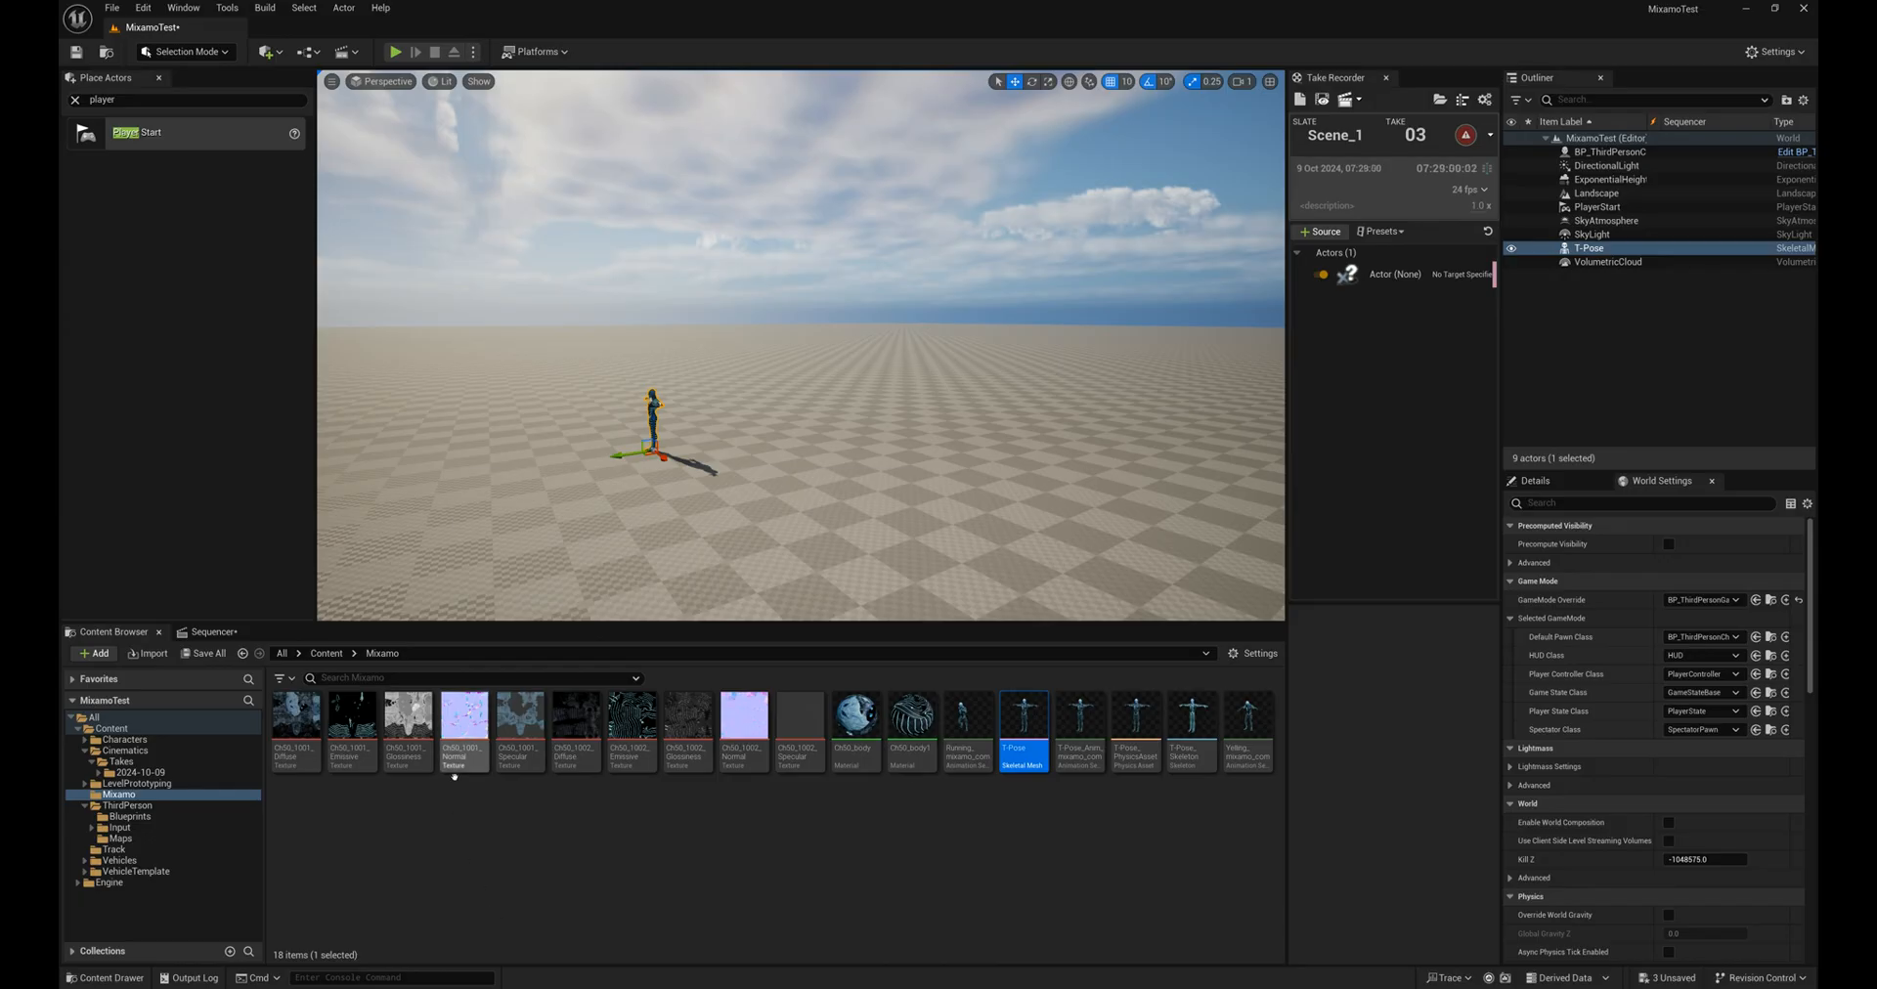
# Step: Add the T-Pose actor to the level sequence as a track
pyautogui.click(209, 632)
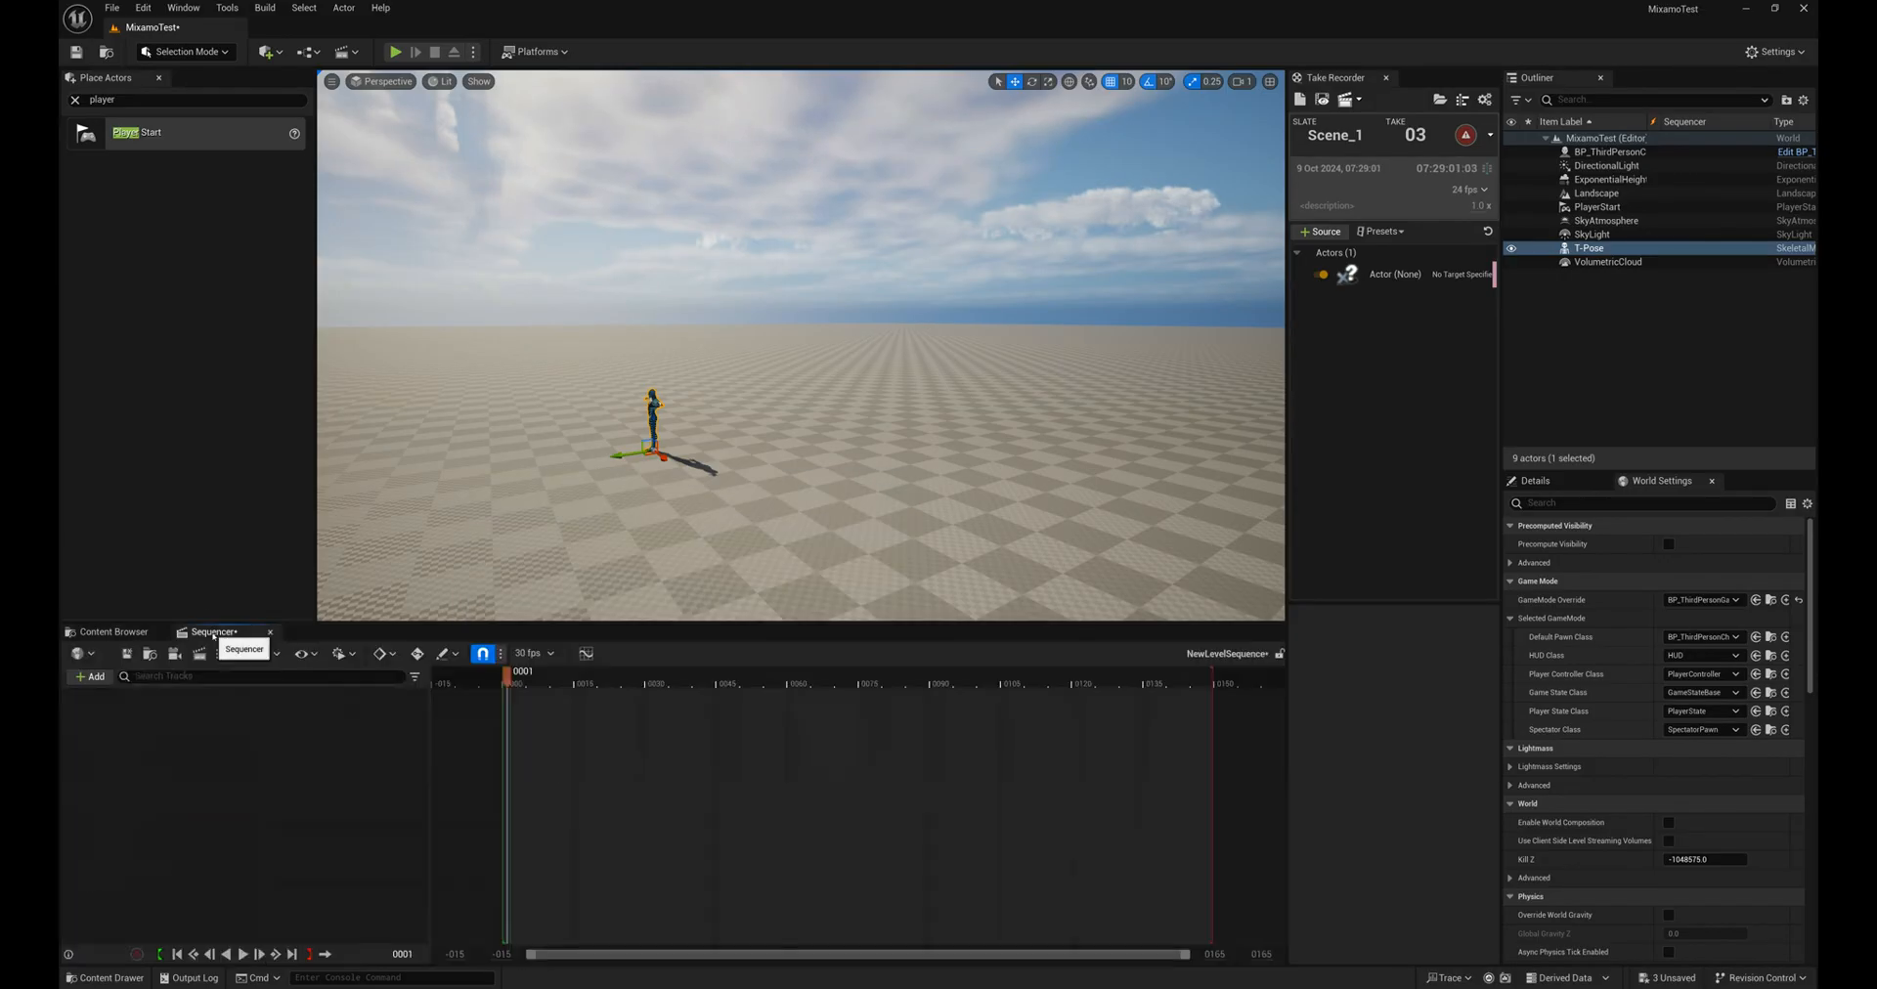
pyautogui.click(94, 677)
pyautogui.moveTo(117, 714)
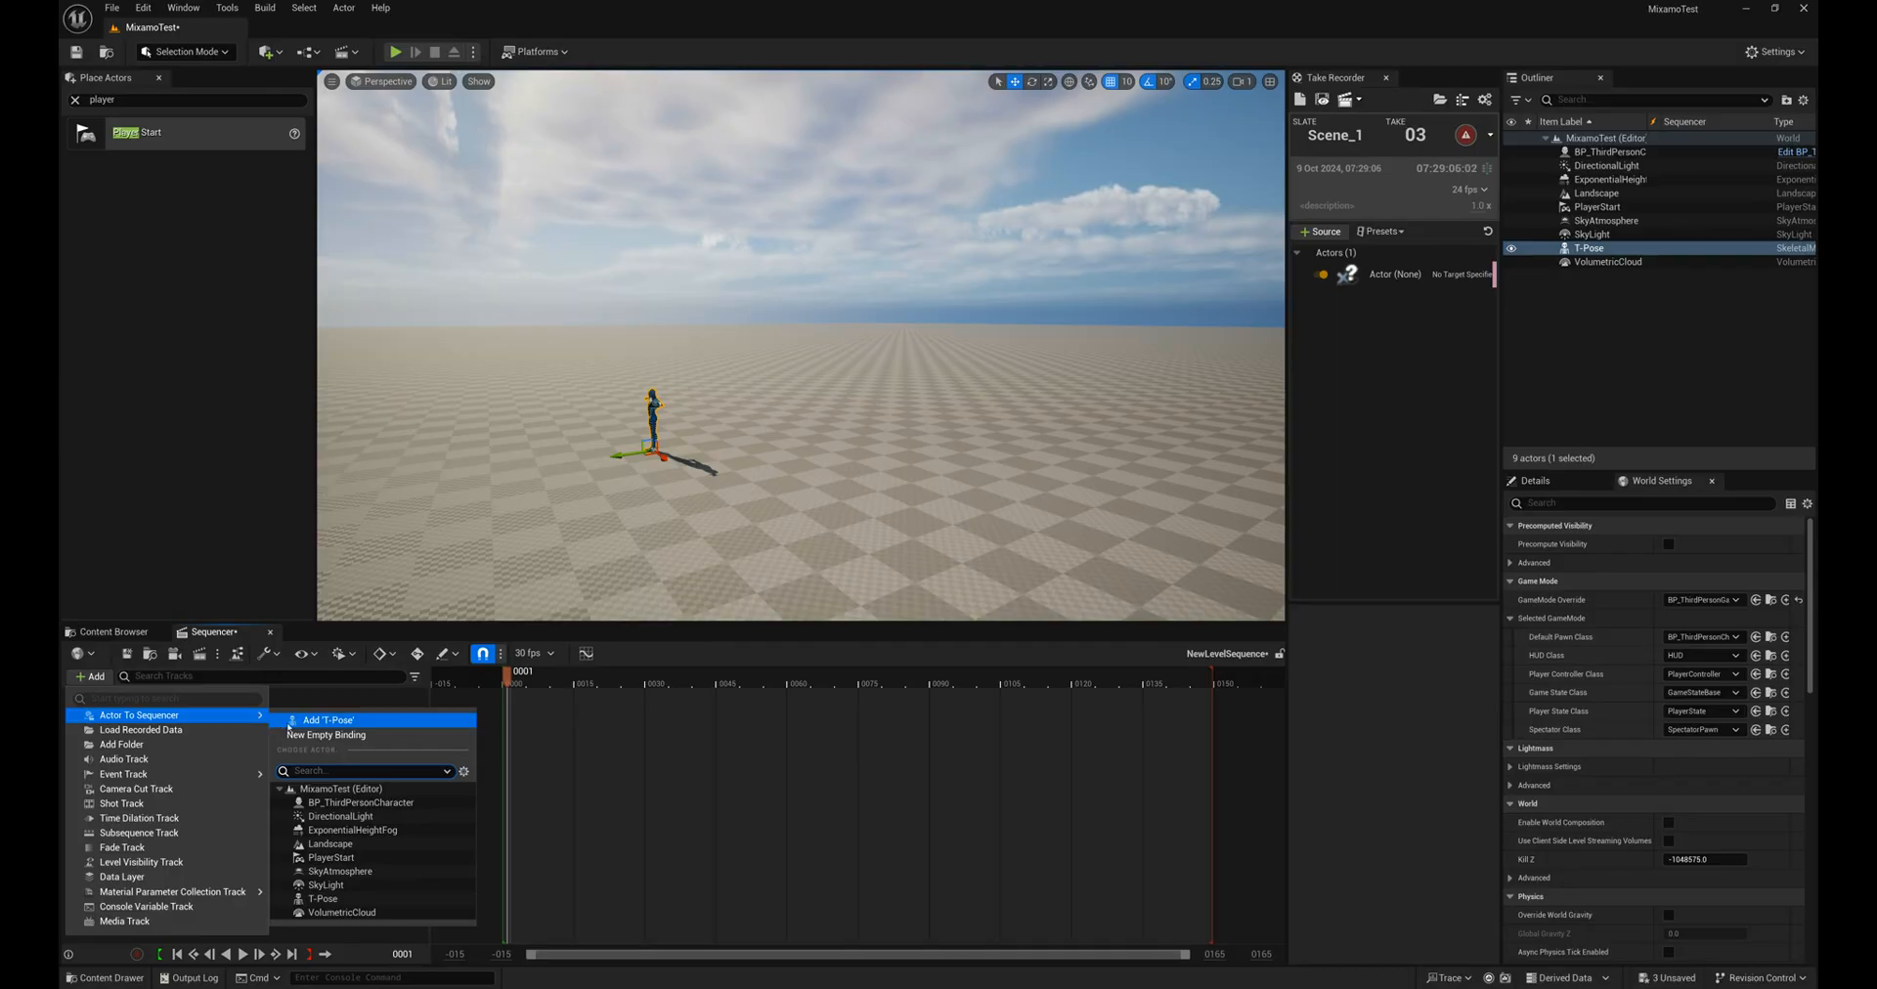
pyautogui.click(352, 899)
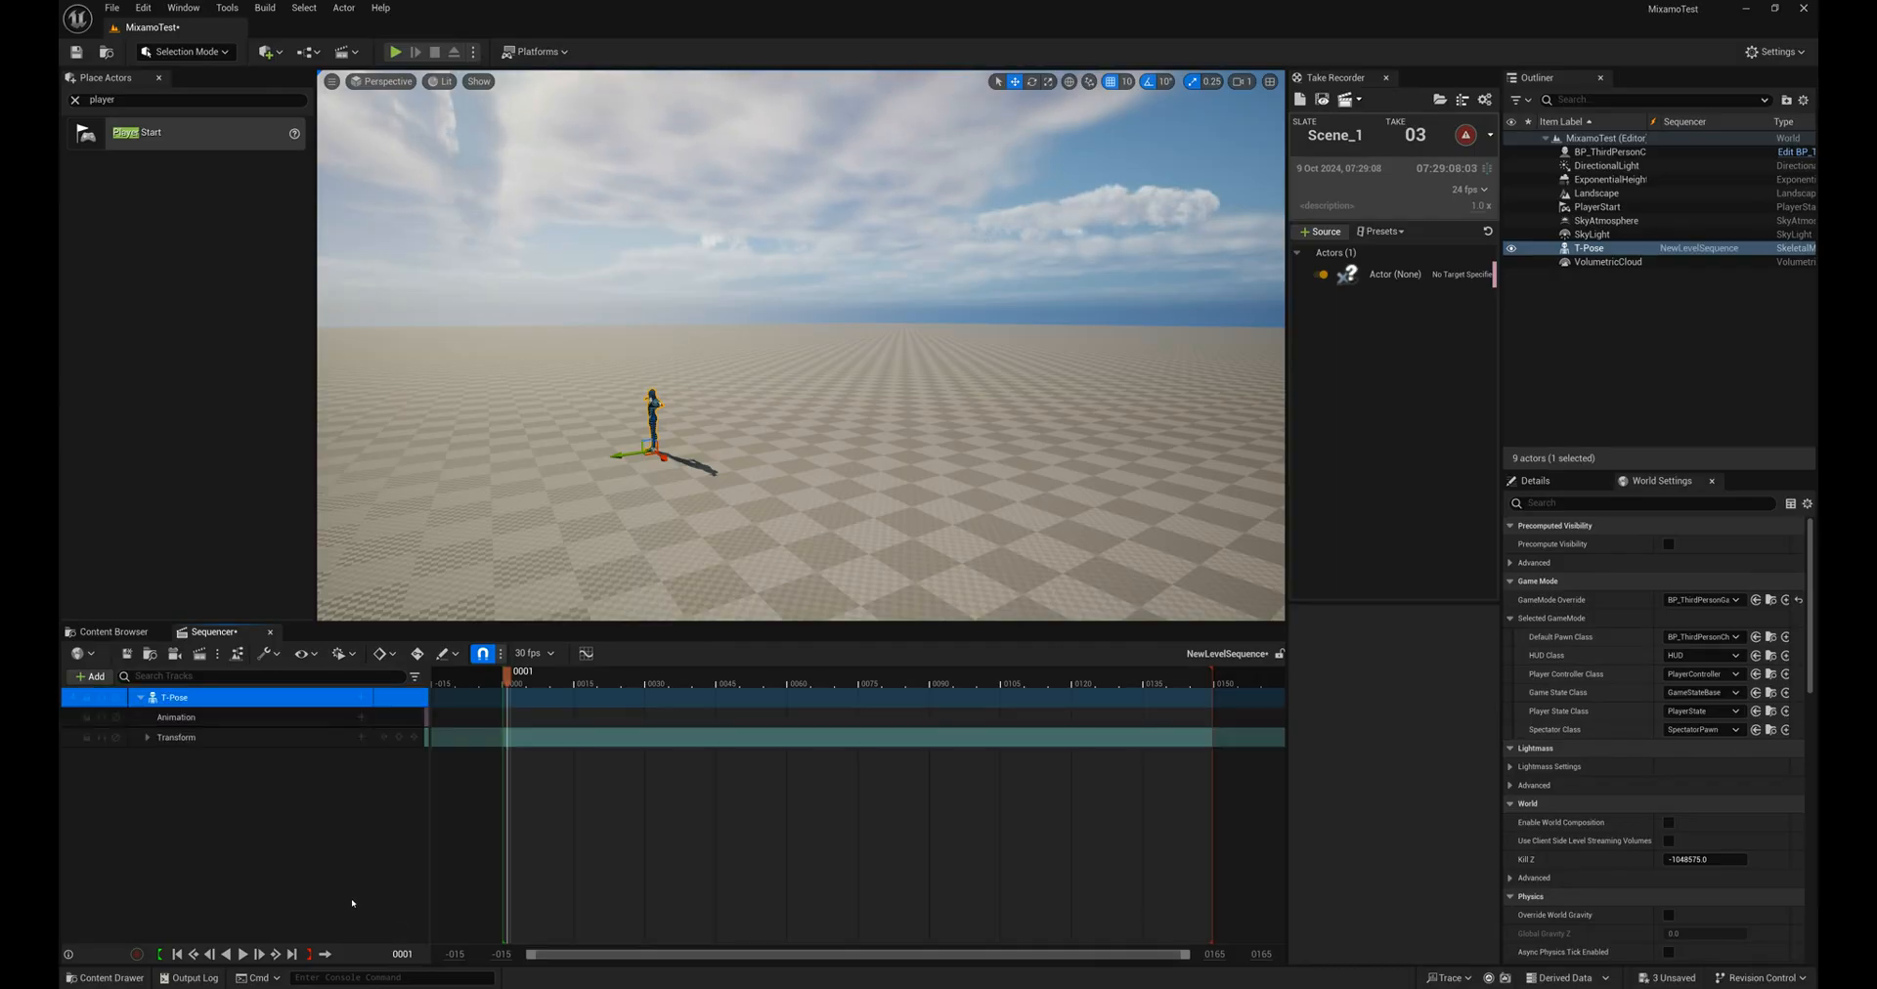
# Step: Add the Running_mixamo_com animation to the T-Pose track and position its clip to start at frame 0
pyautogui.moveTo(506, 678); pyautogui.dragTo(640, 676)
pyautogui.moveTo(614, 420); pyautogui.dragTo(630, 450, button='right')
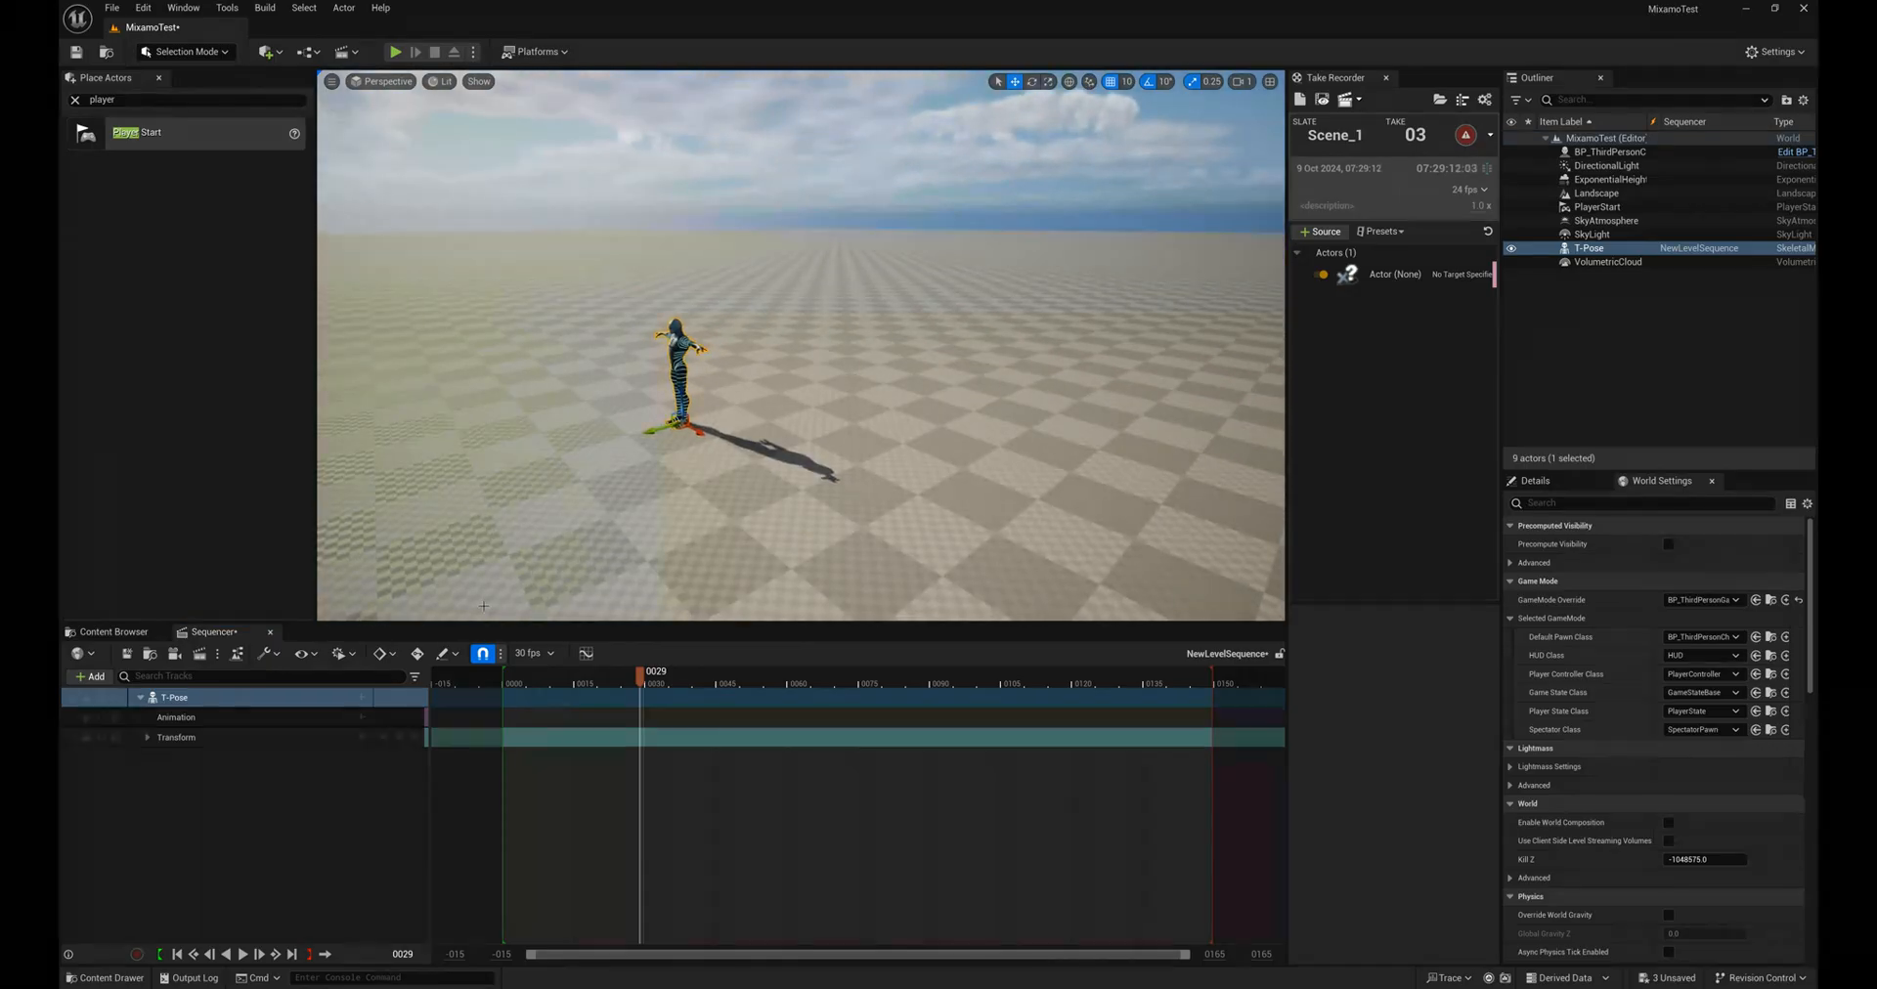
pyautogui.click(362, 718)
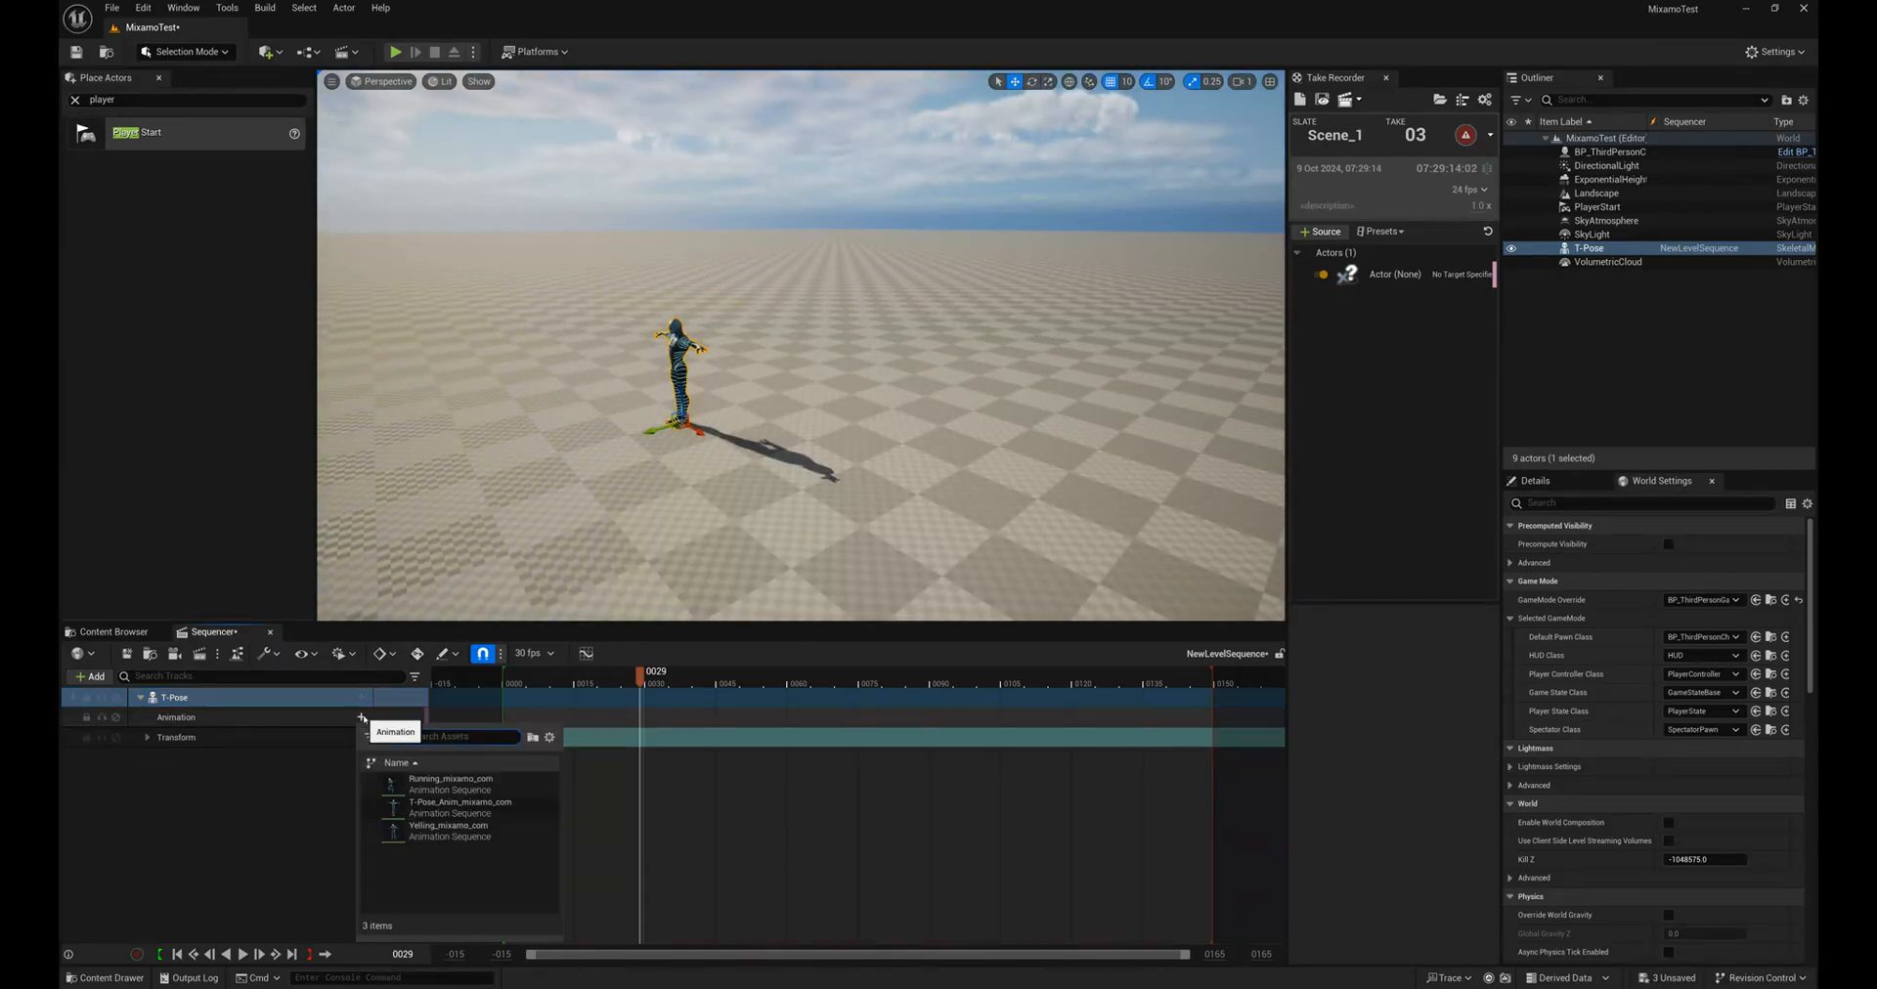
pyautogui.click(438, 780)
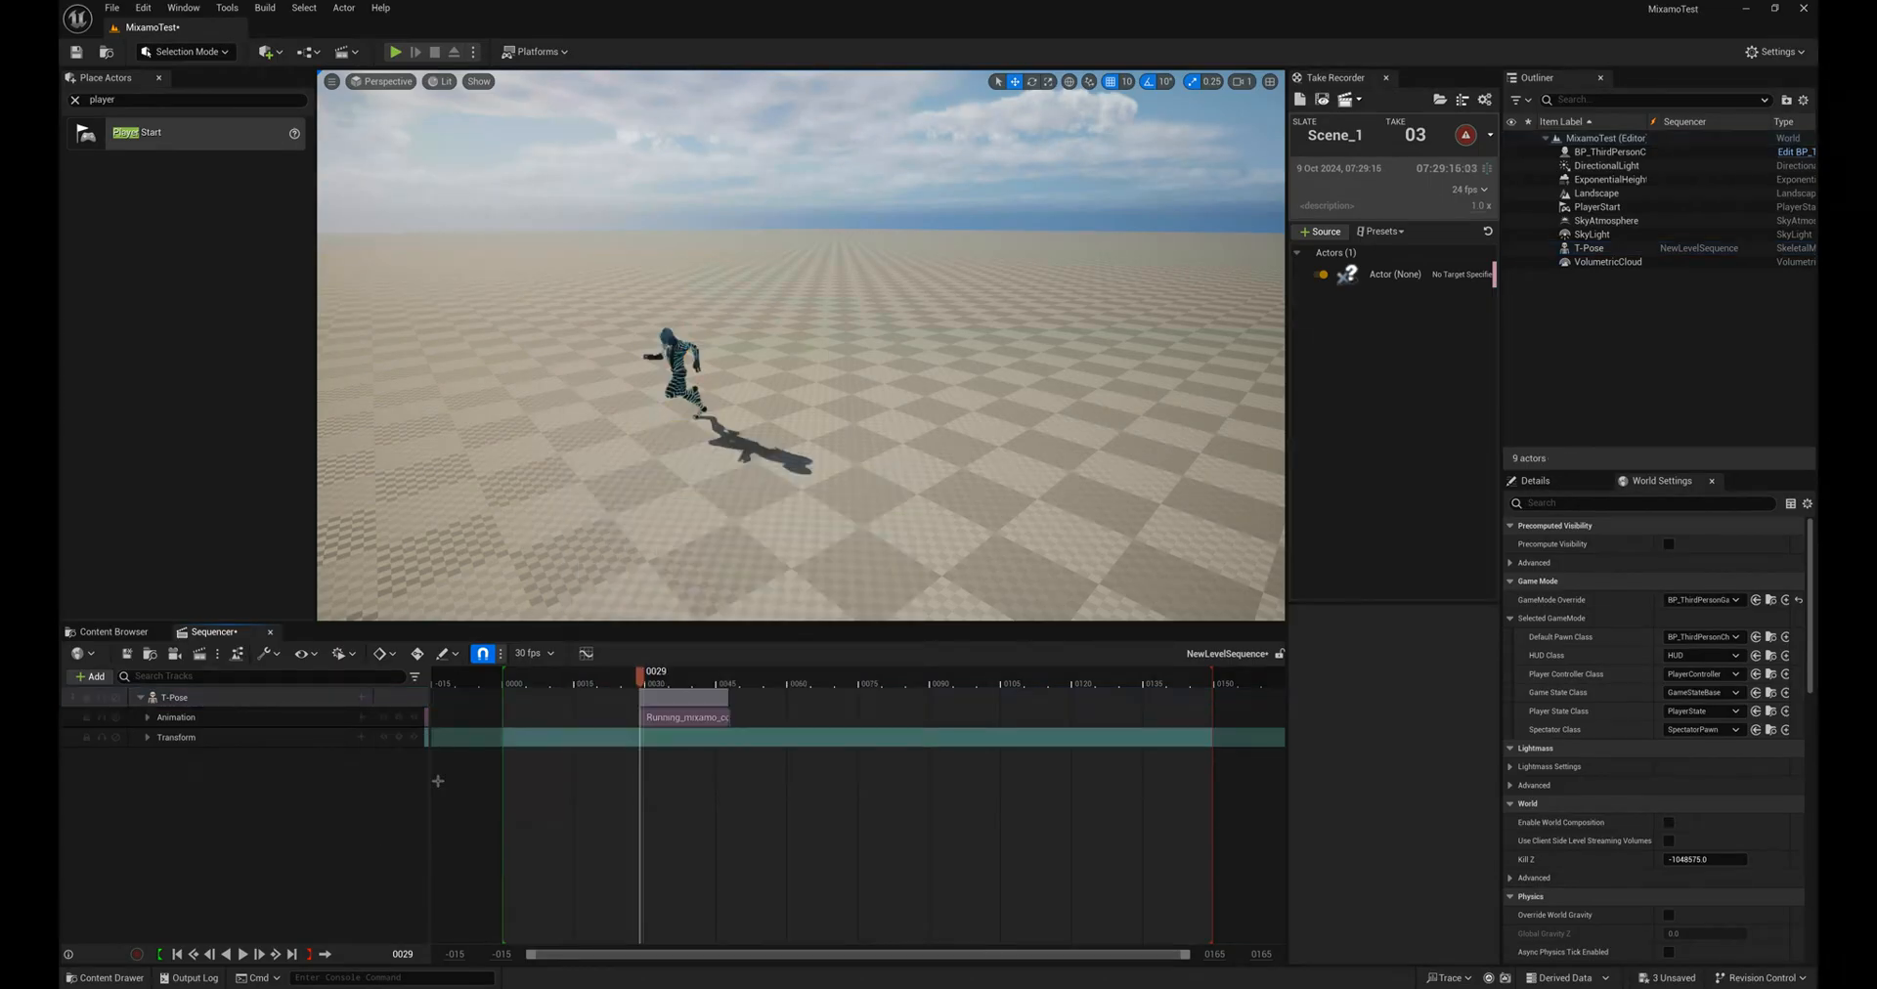
pyautogui.moveTo(643, 678); pyautogui.dragTo(544, 650)
pyautogui.click(524, 678)
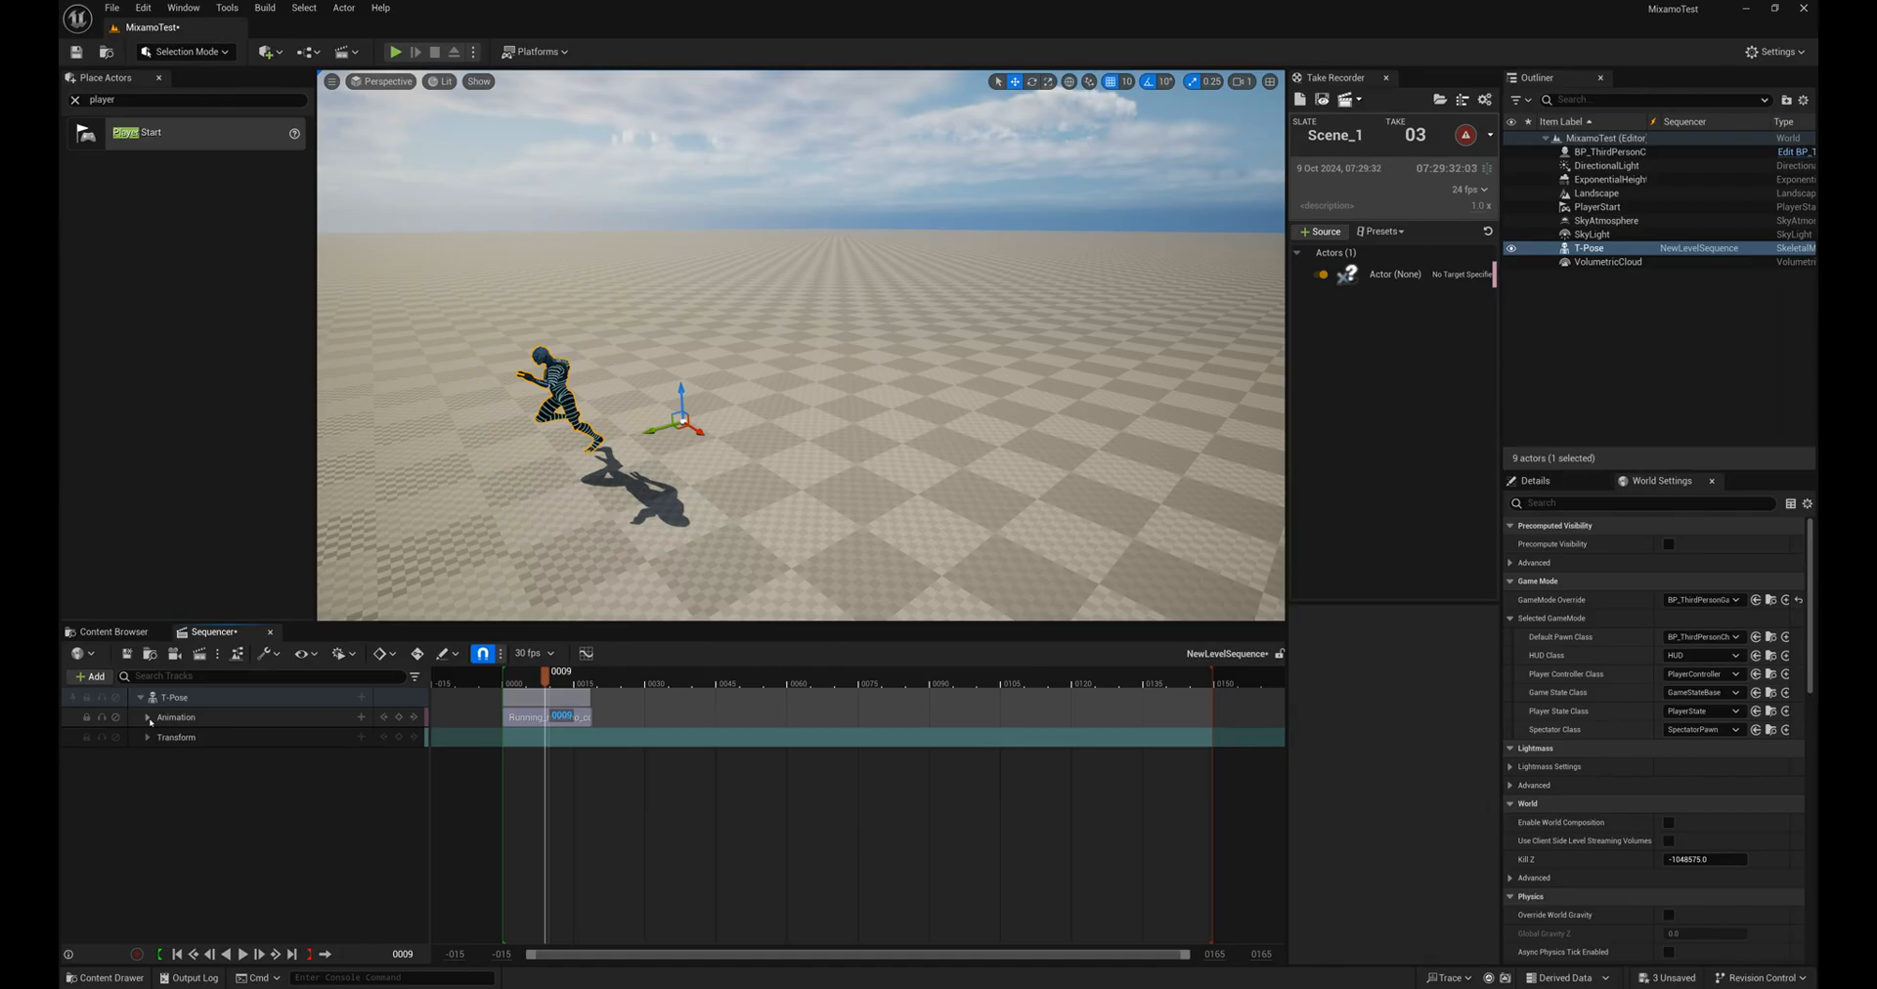
# Step: Import the Running Slide FBX into the Mixamo folder as animation only, with Import Mesh off and T-Pose_Skeleton as its skeleton
pyautogui.click(359, 718)
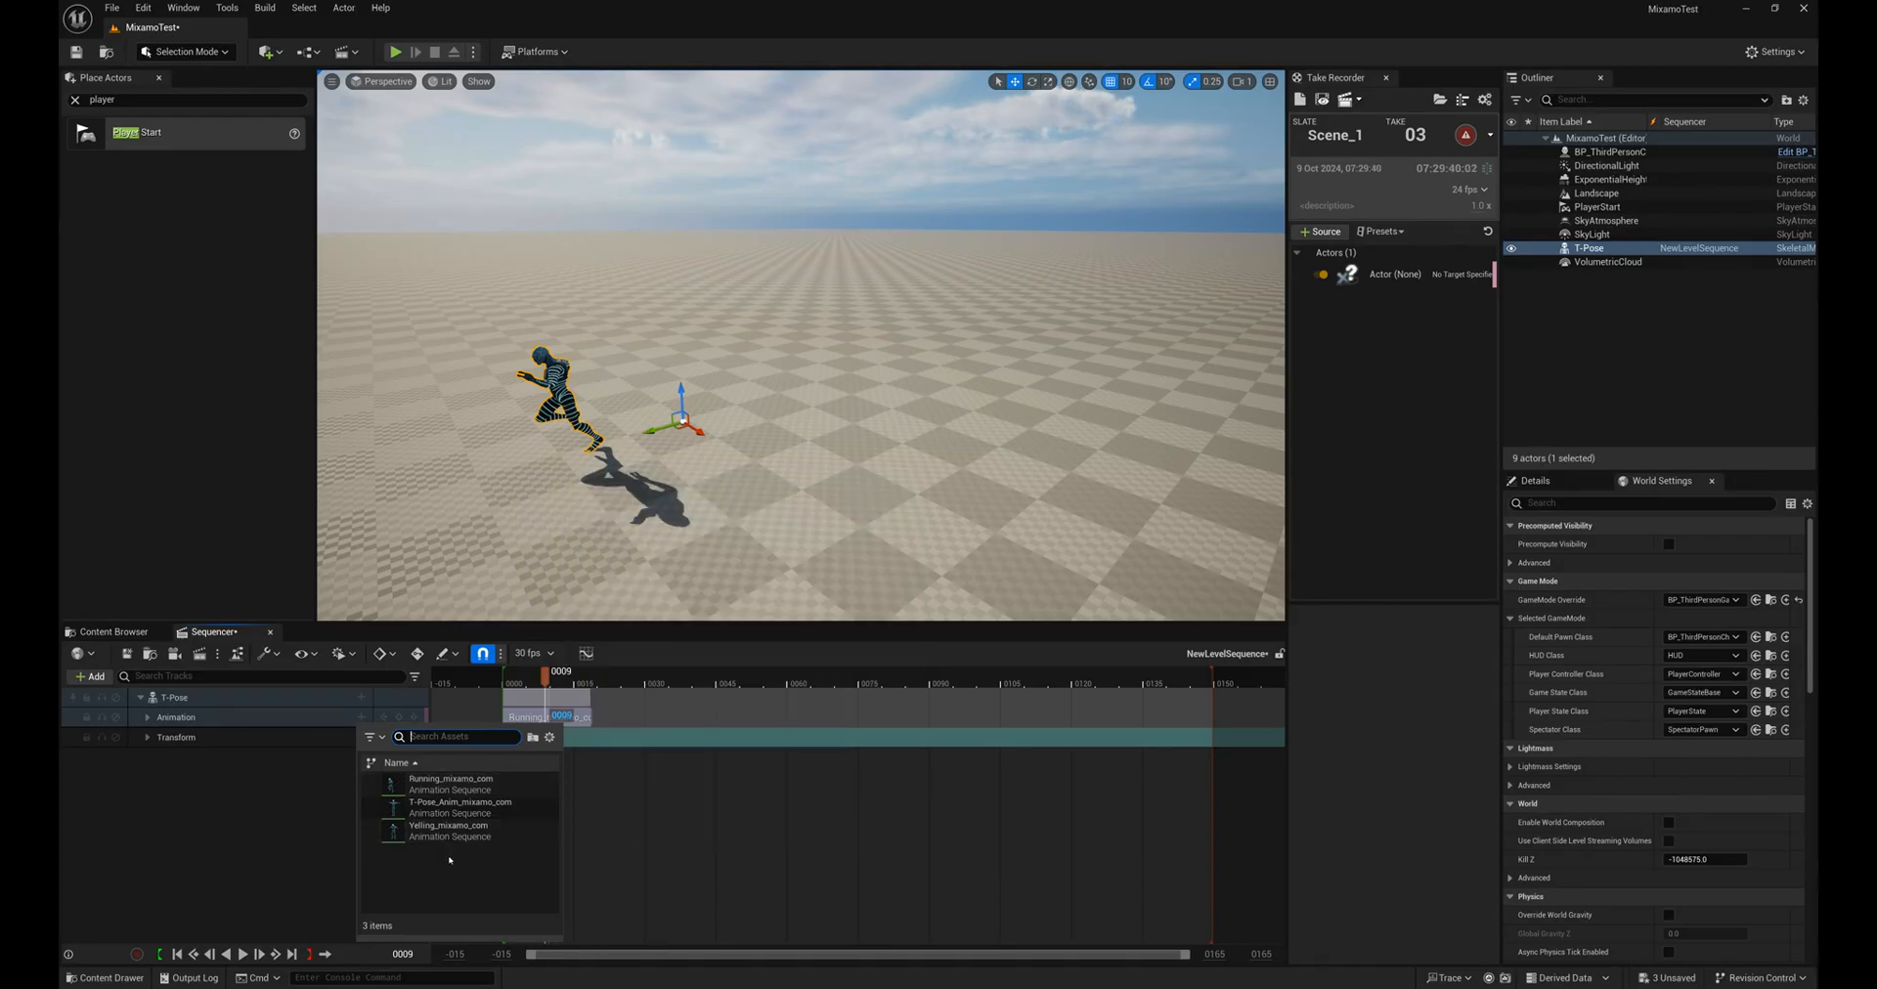
pyautogui.press('Escape')
pyautogui.click(114, 631)
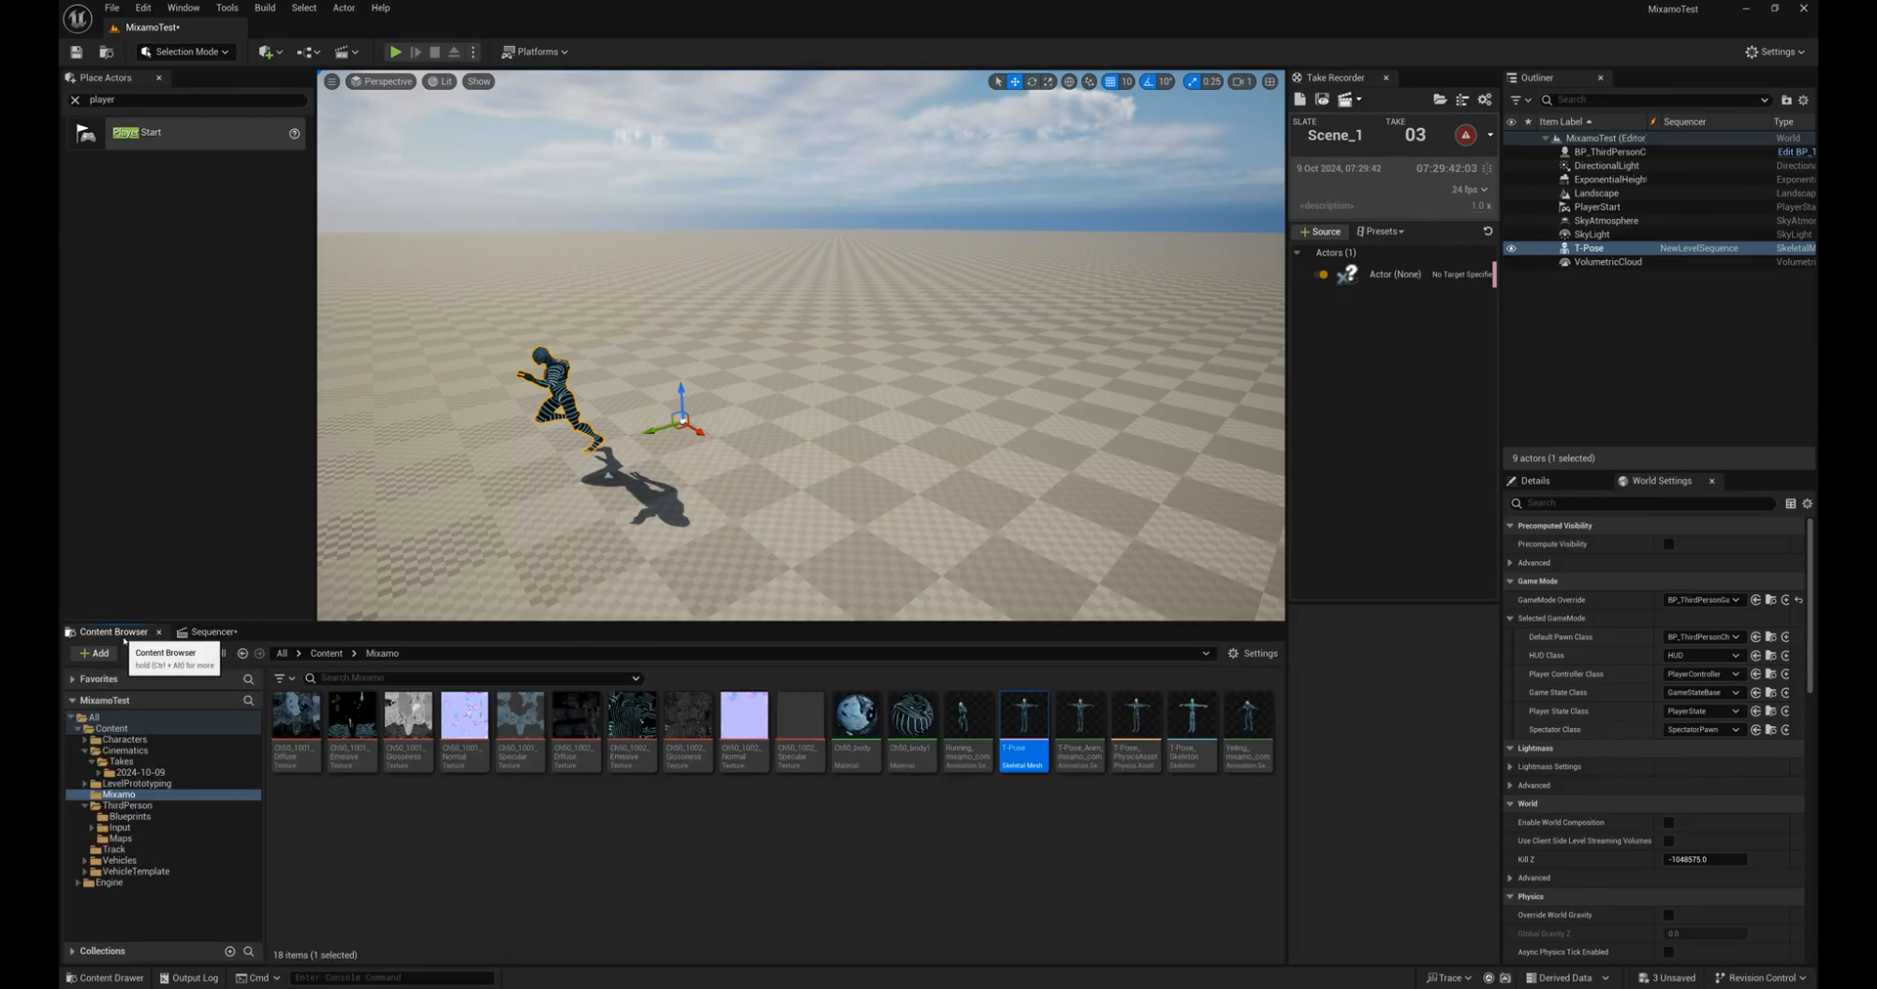
pyautogui.click(991, 886)
pyautogui.click(149, 653)
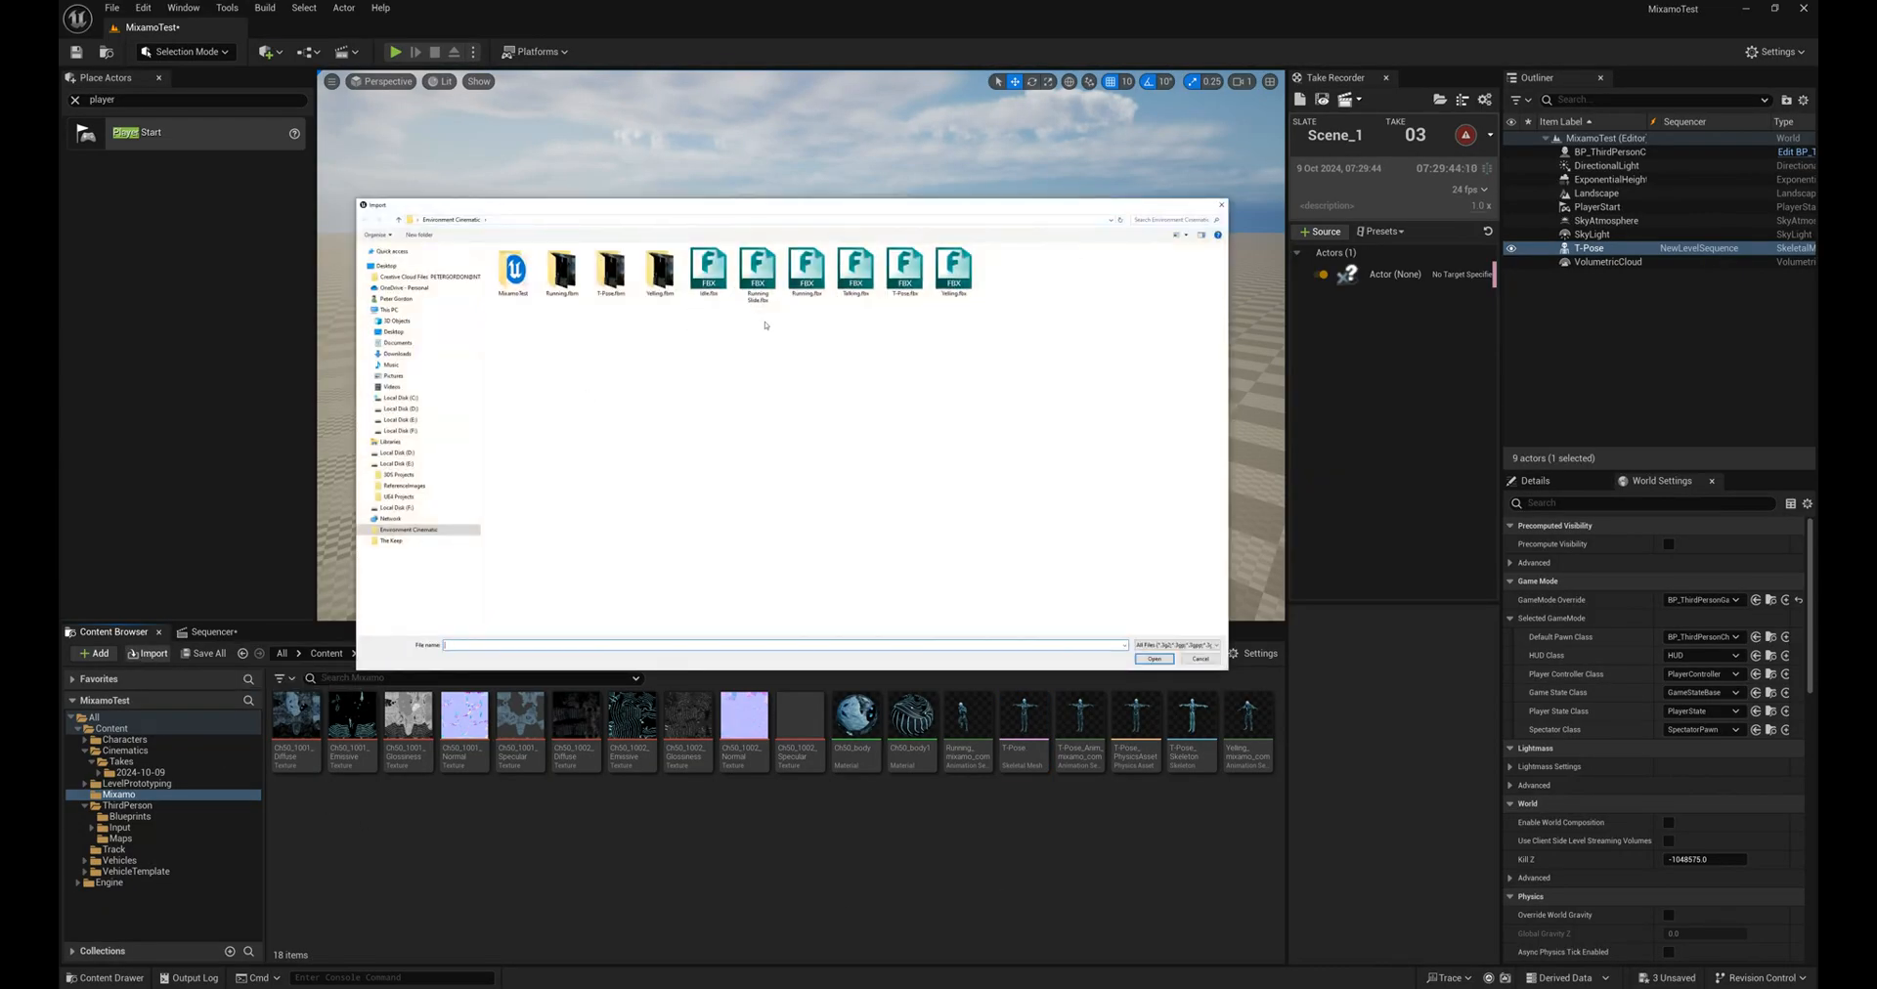
pyautogui.doubleClick(753, 267)
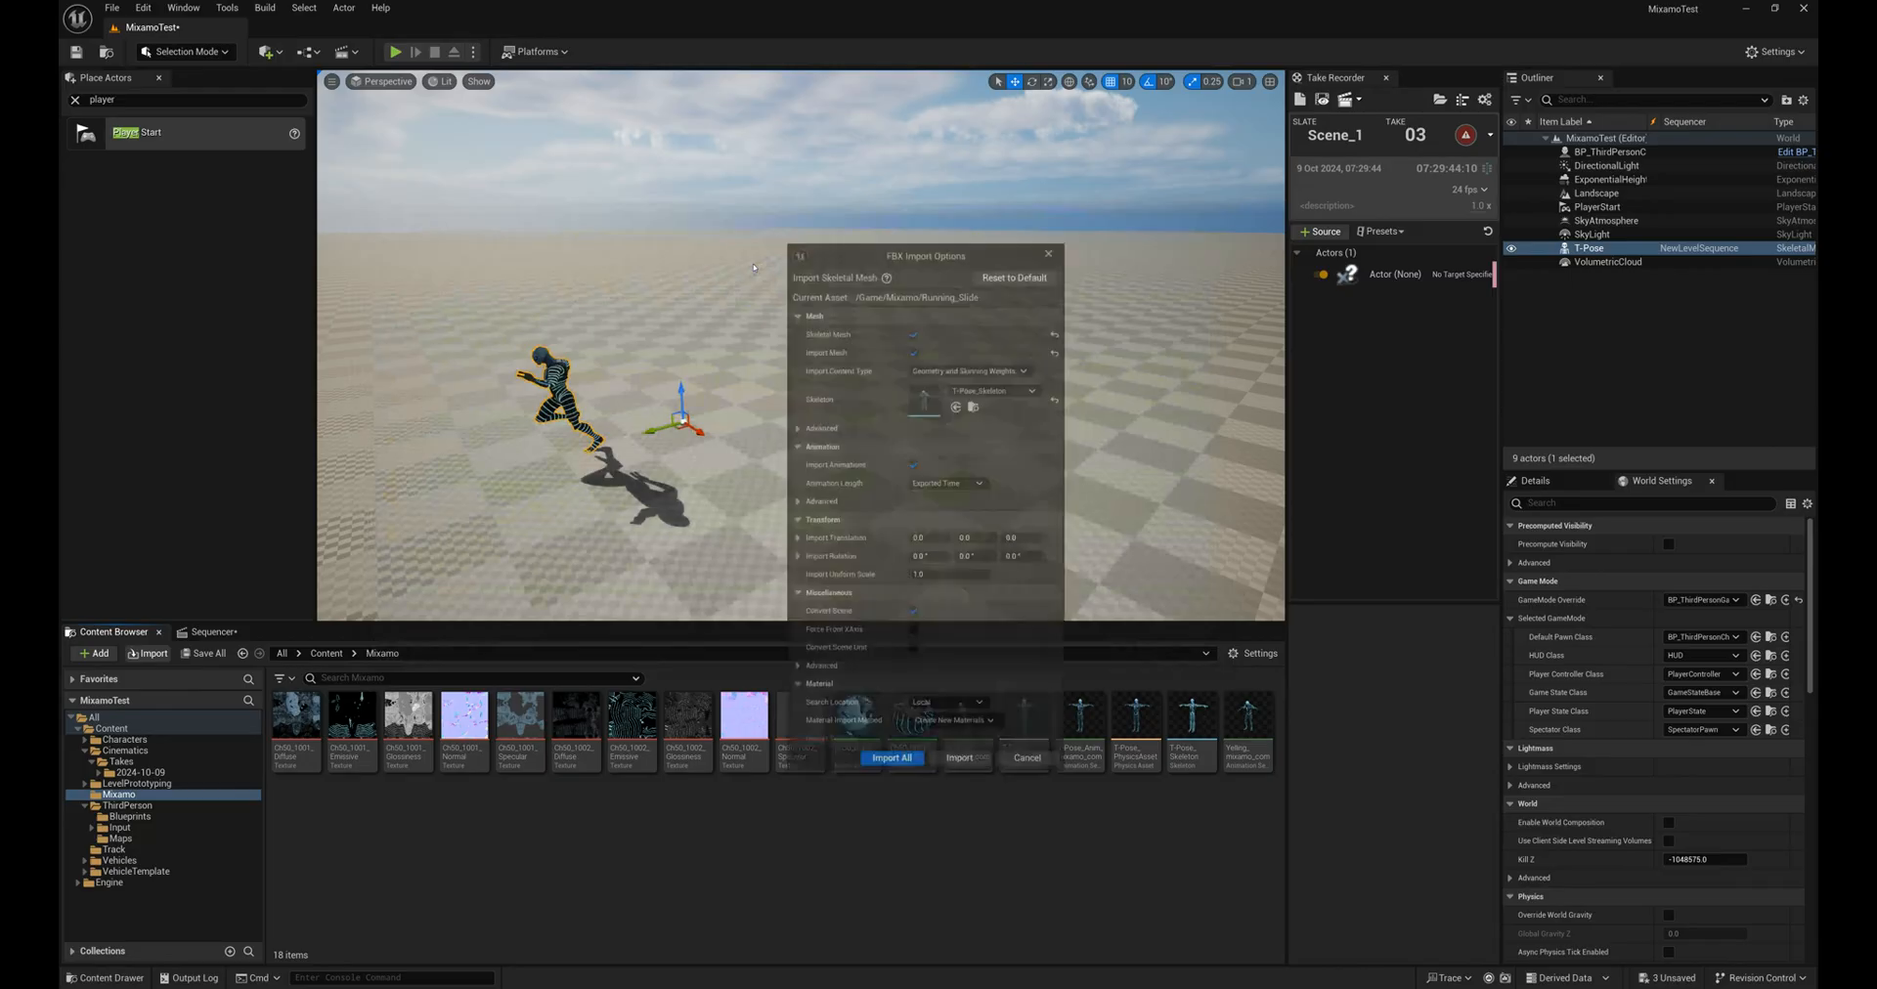
pyautogui.click(907, 329)
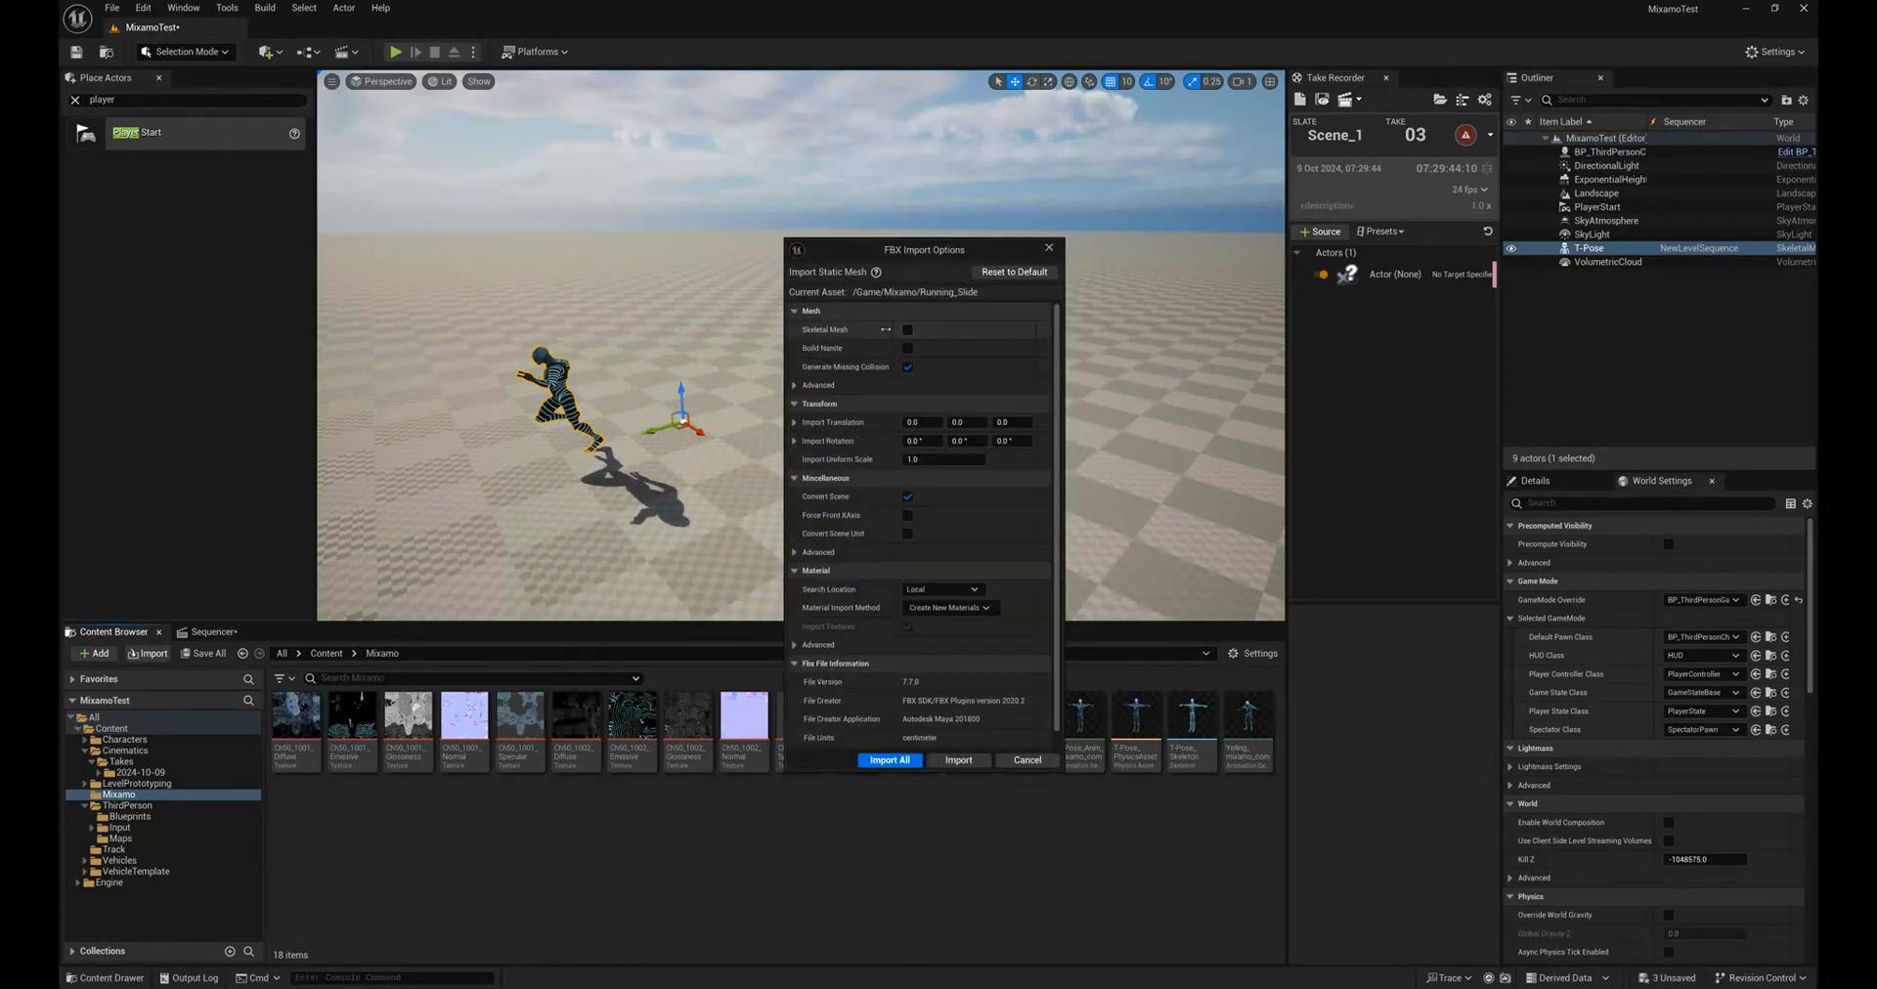
pyautogui.click(907, 330)
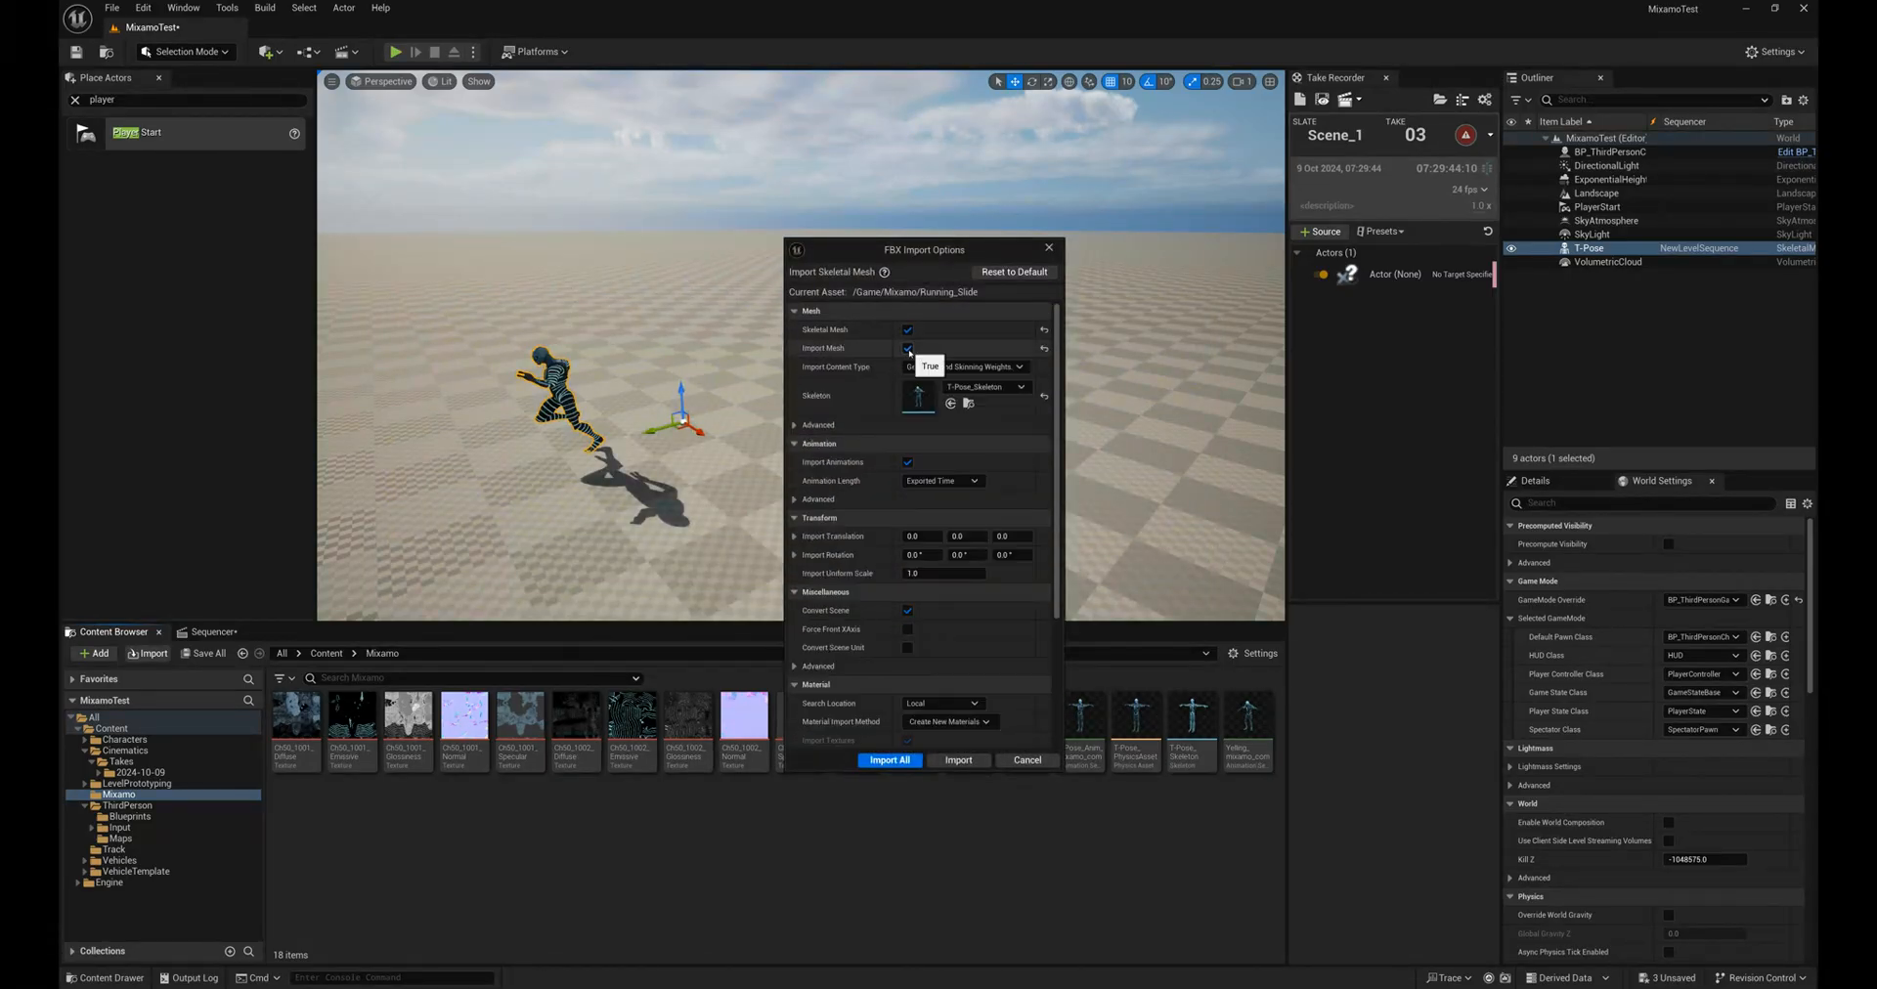
pyautogui.click(907, 349)
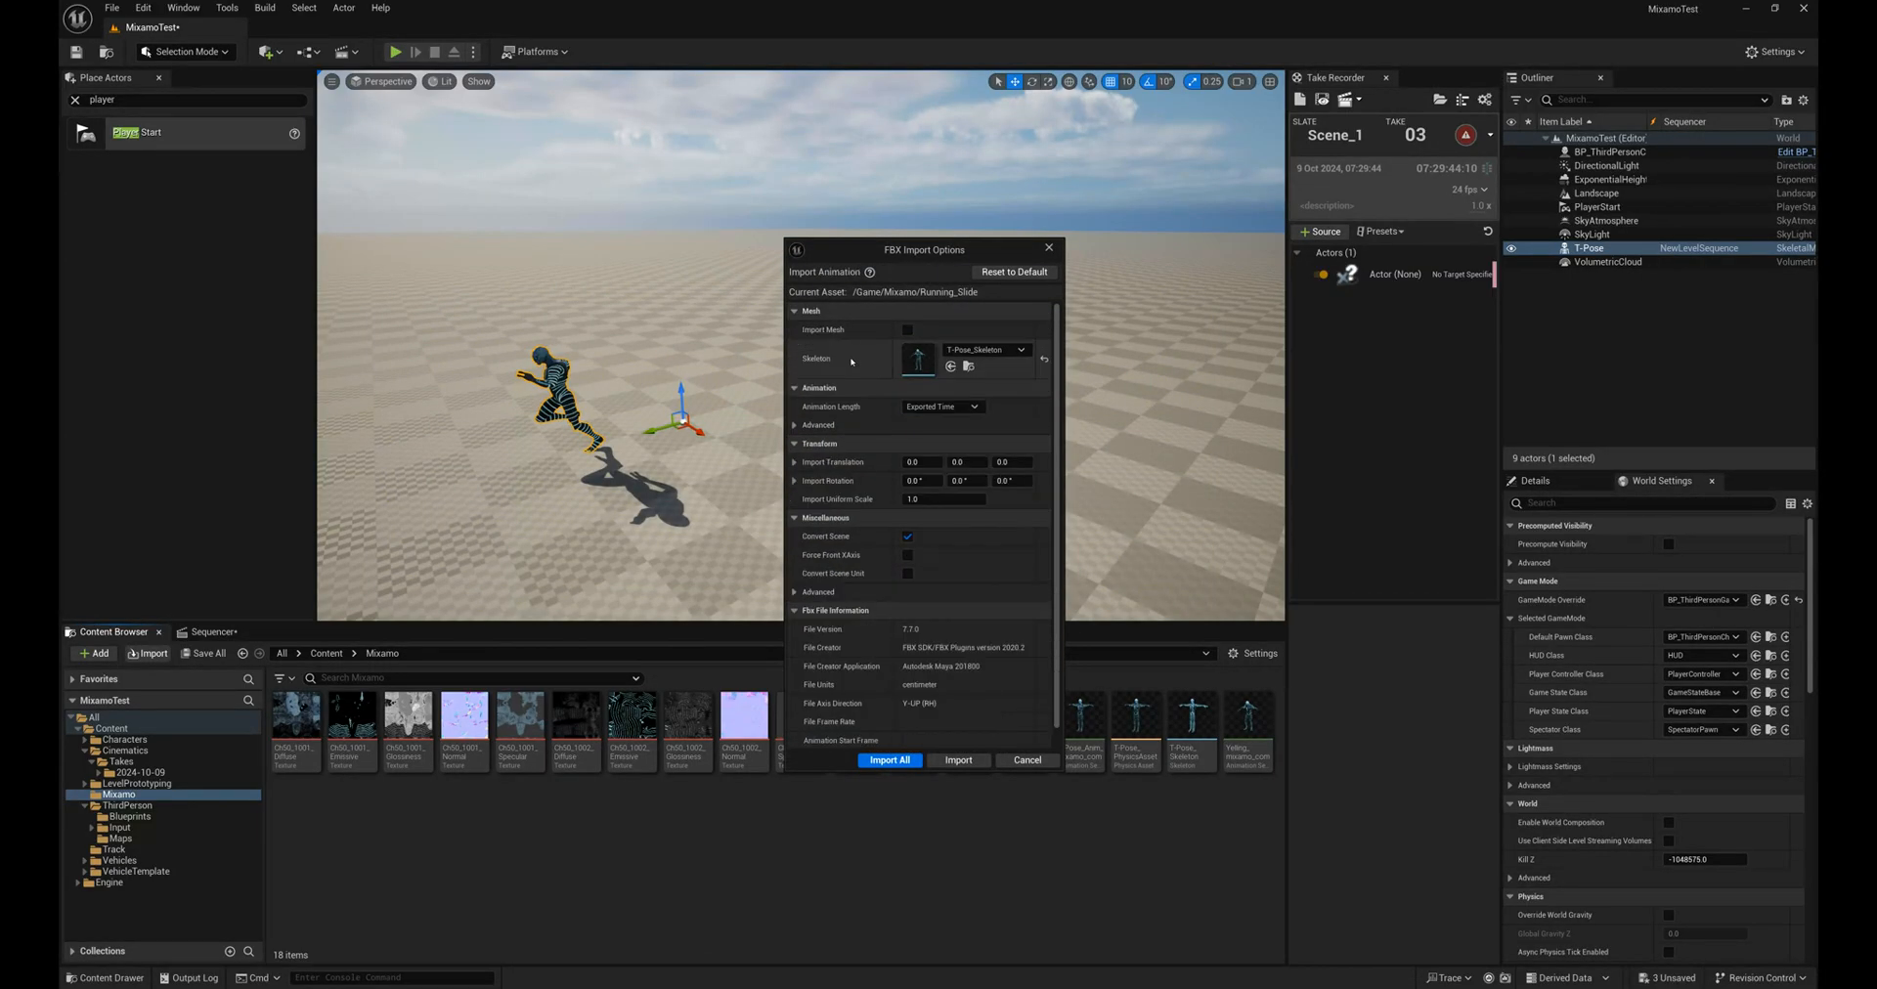
pyautogui.click(891, 761)
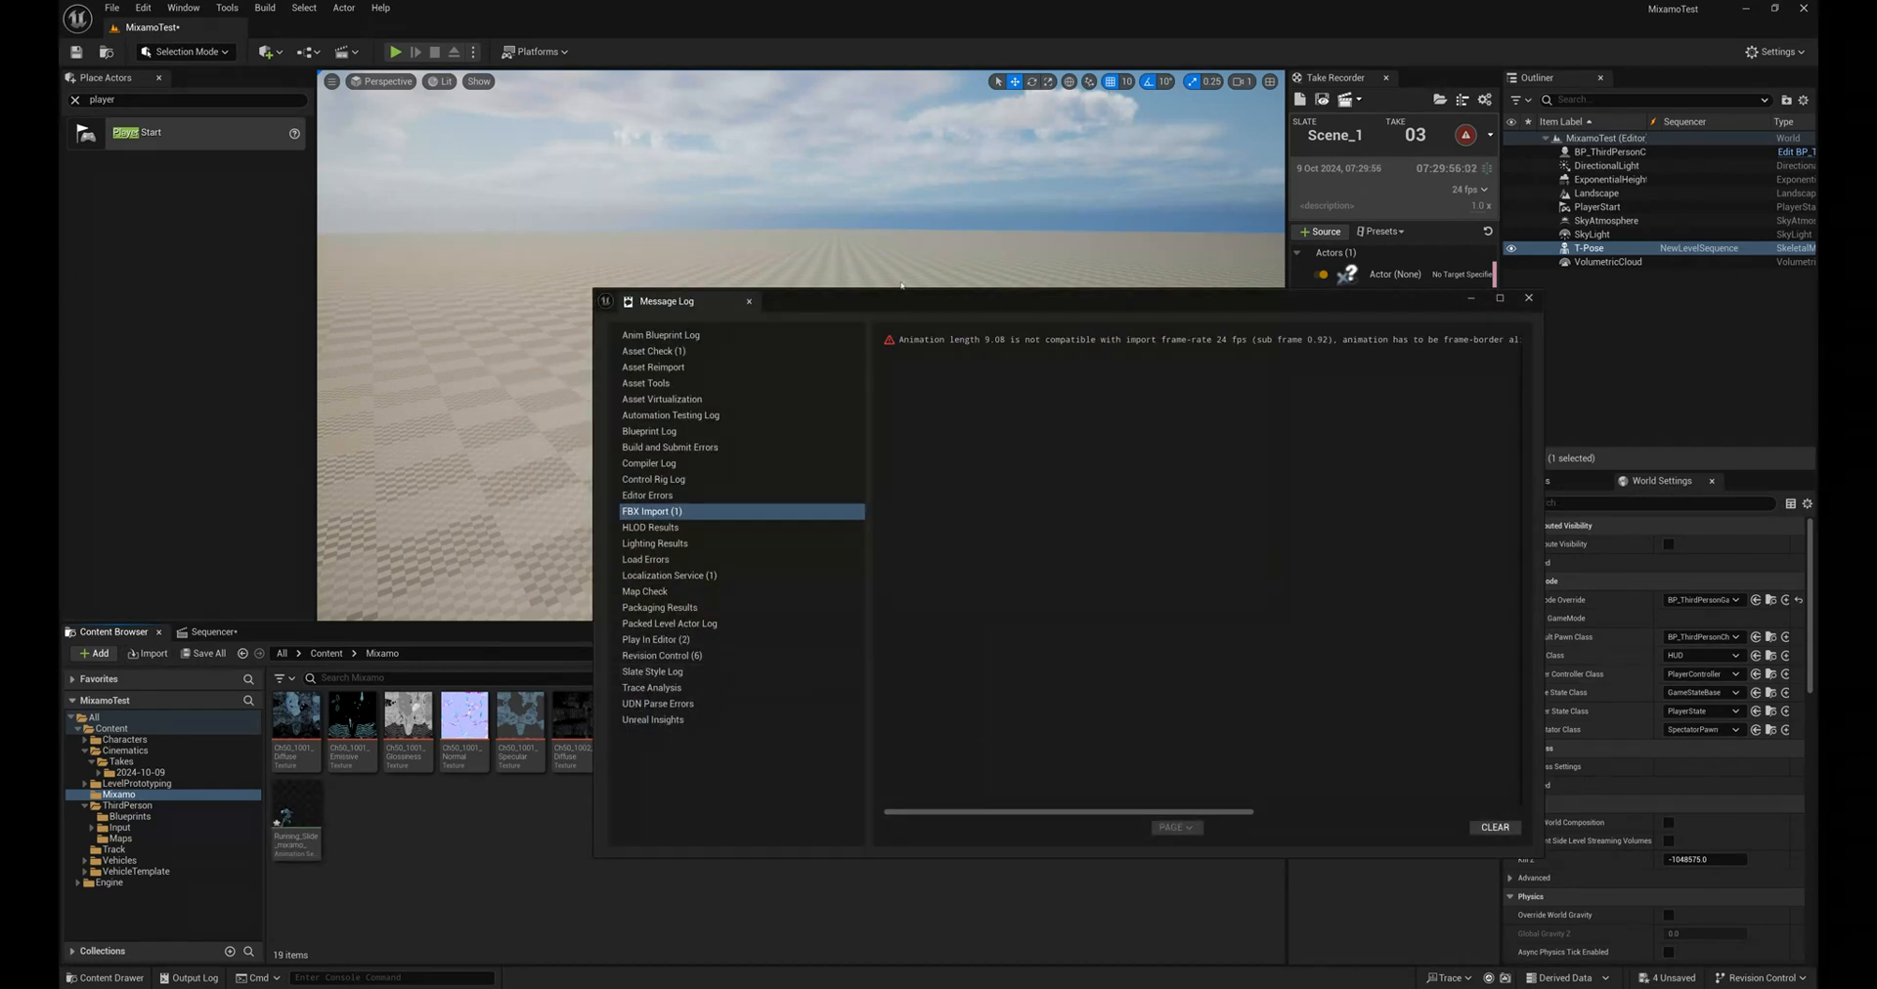
pyautogui.click(1529, 300)
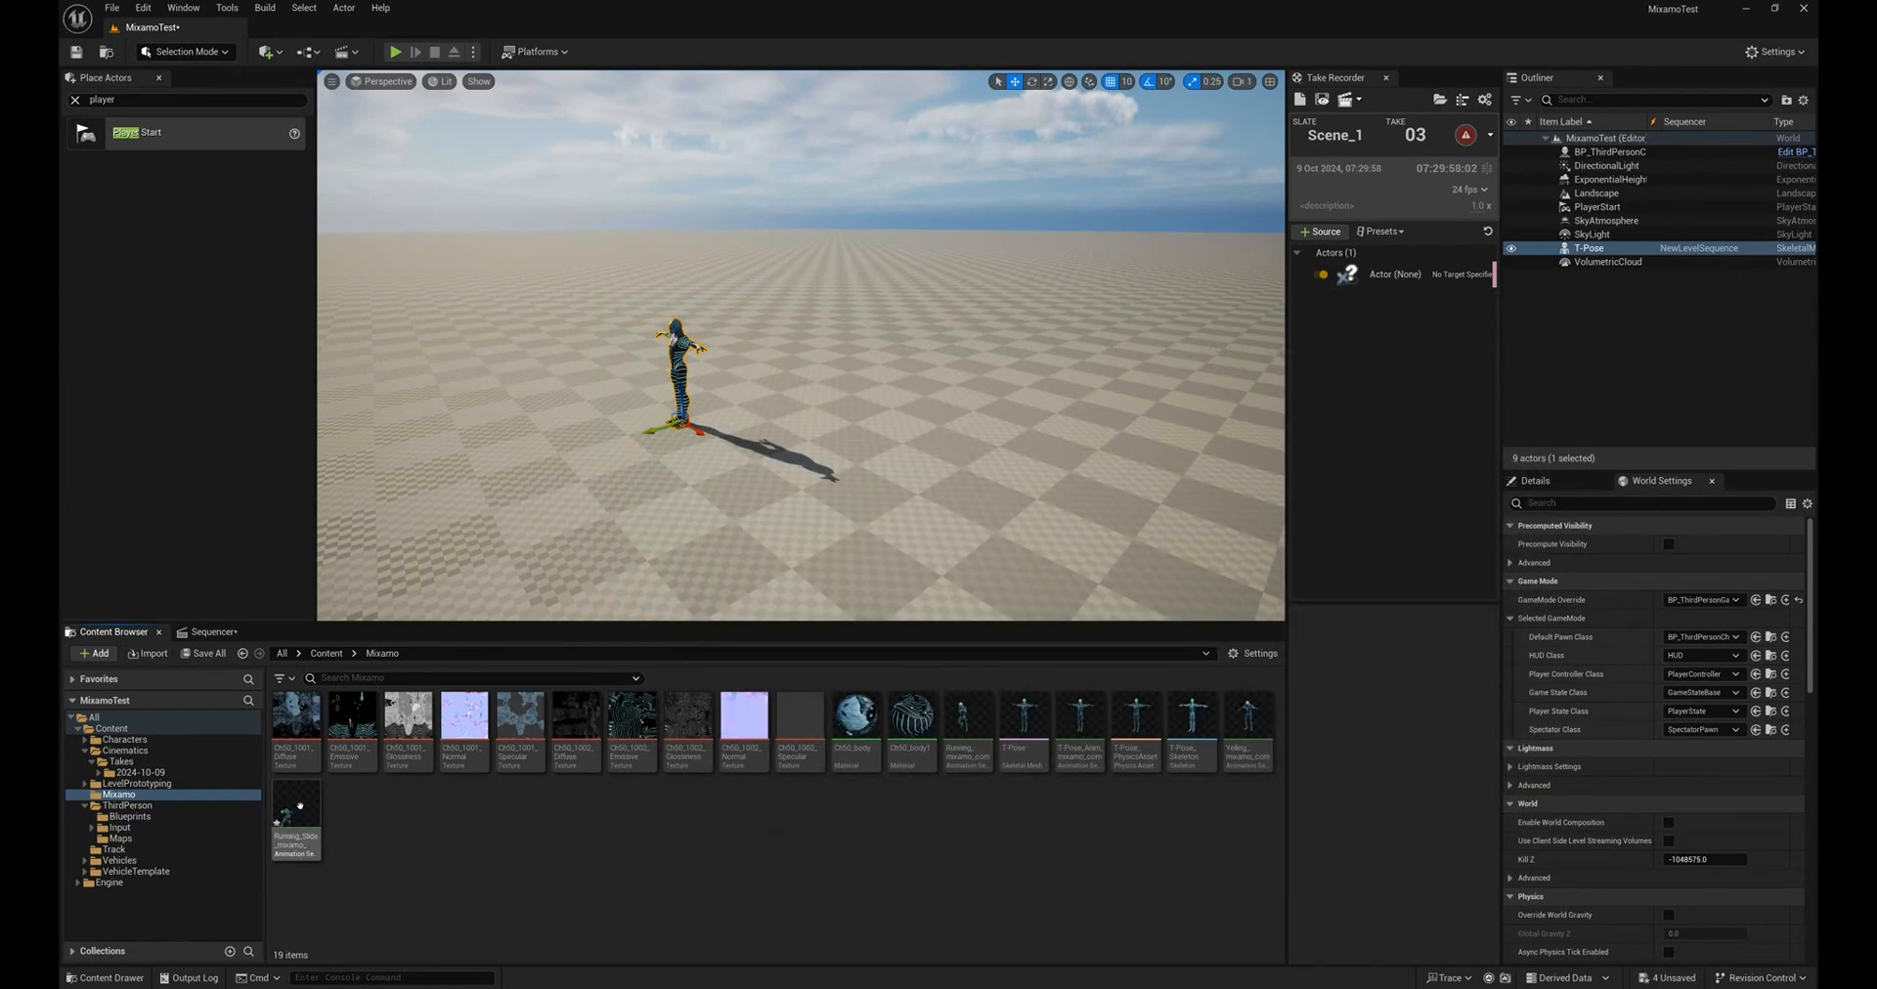
# Step: Add the Running_Slide_mixamo_com animation to the T-Pose animation track at frame 9
pyautogui.click(214, 632)
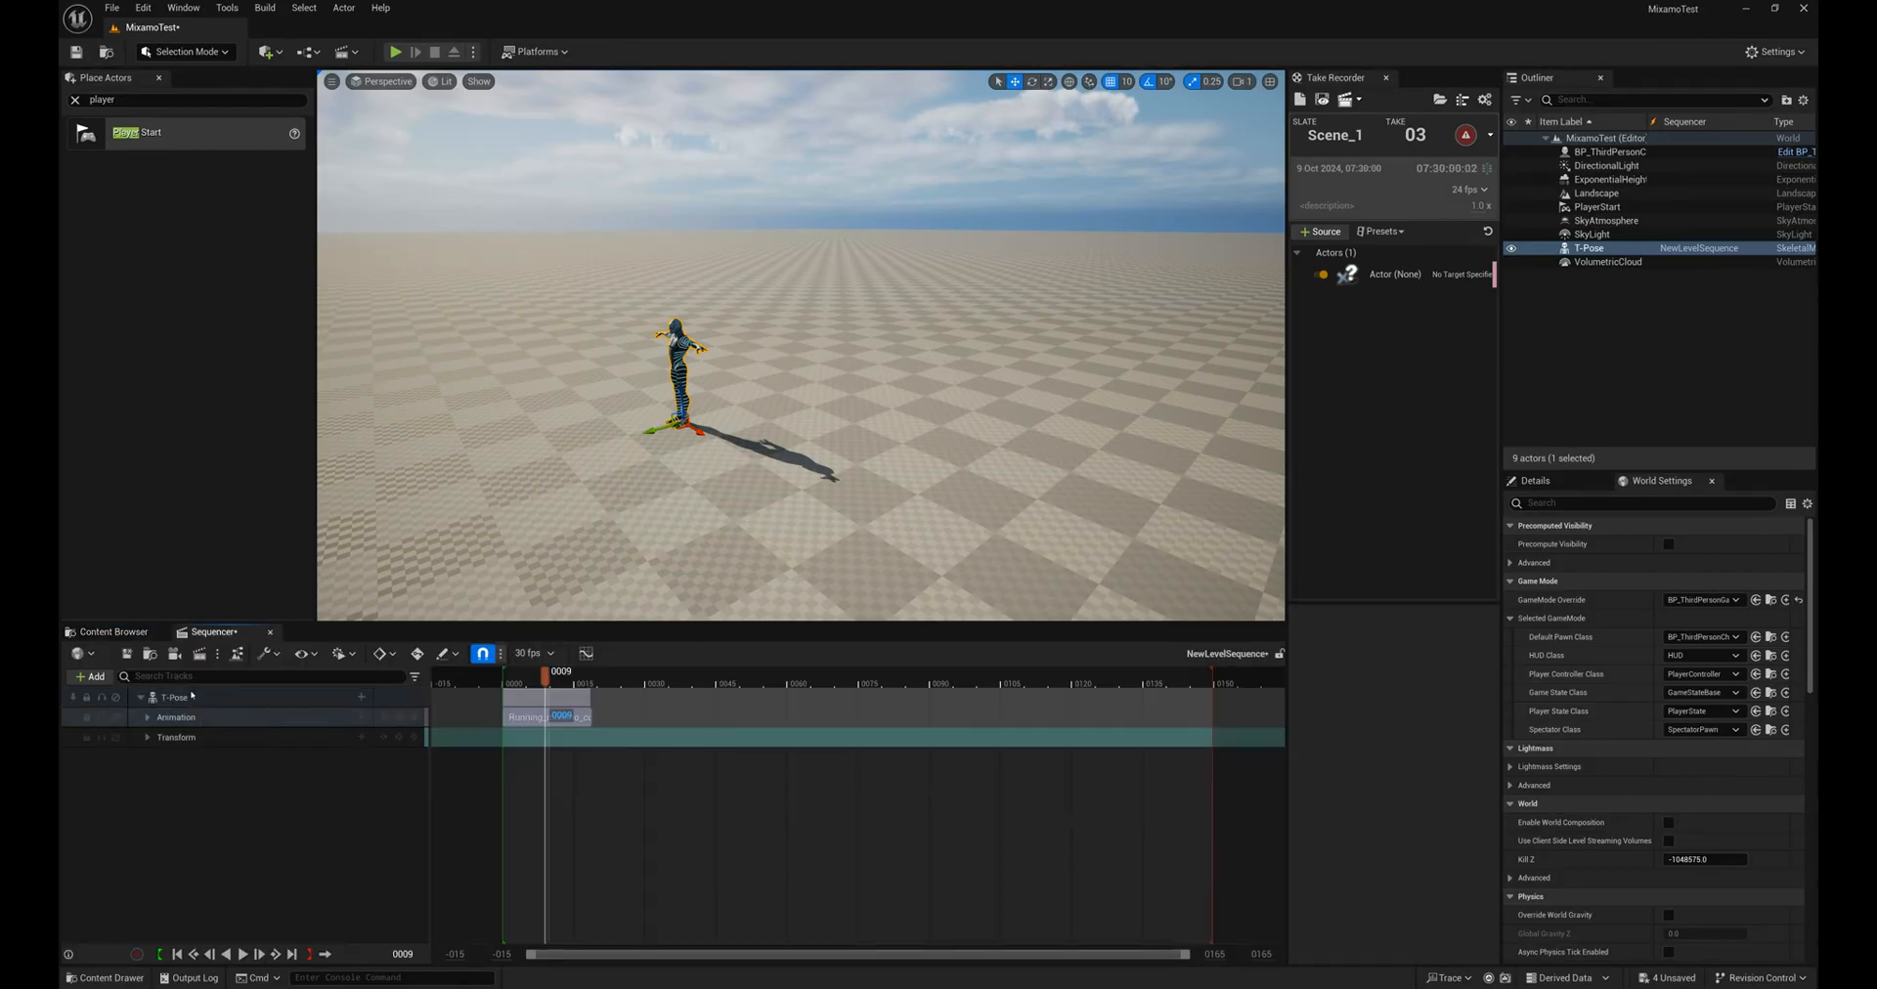
pyautogui.click(361, 717)
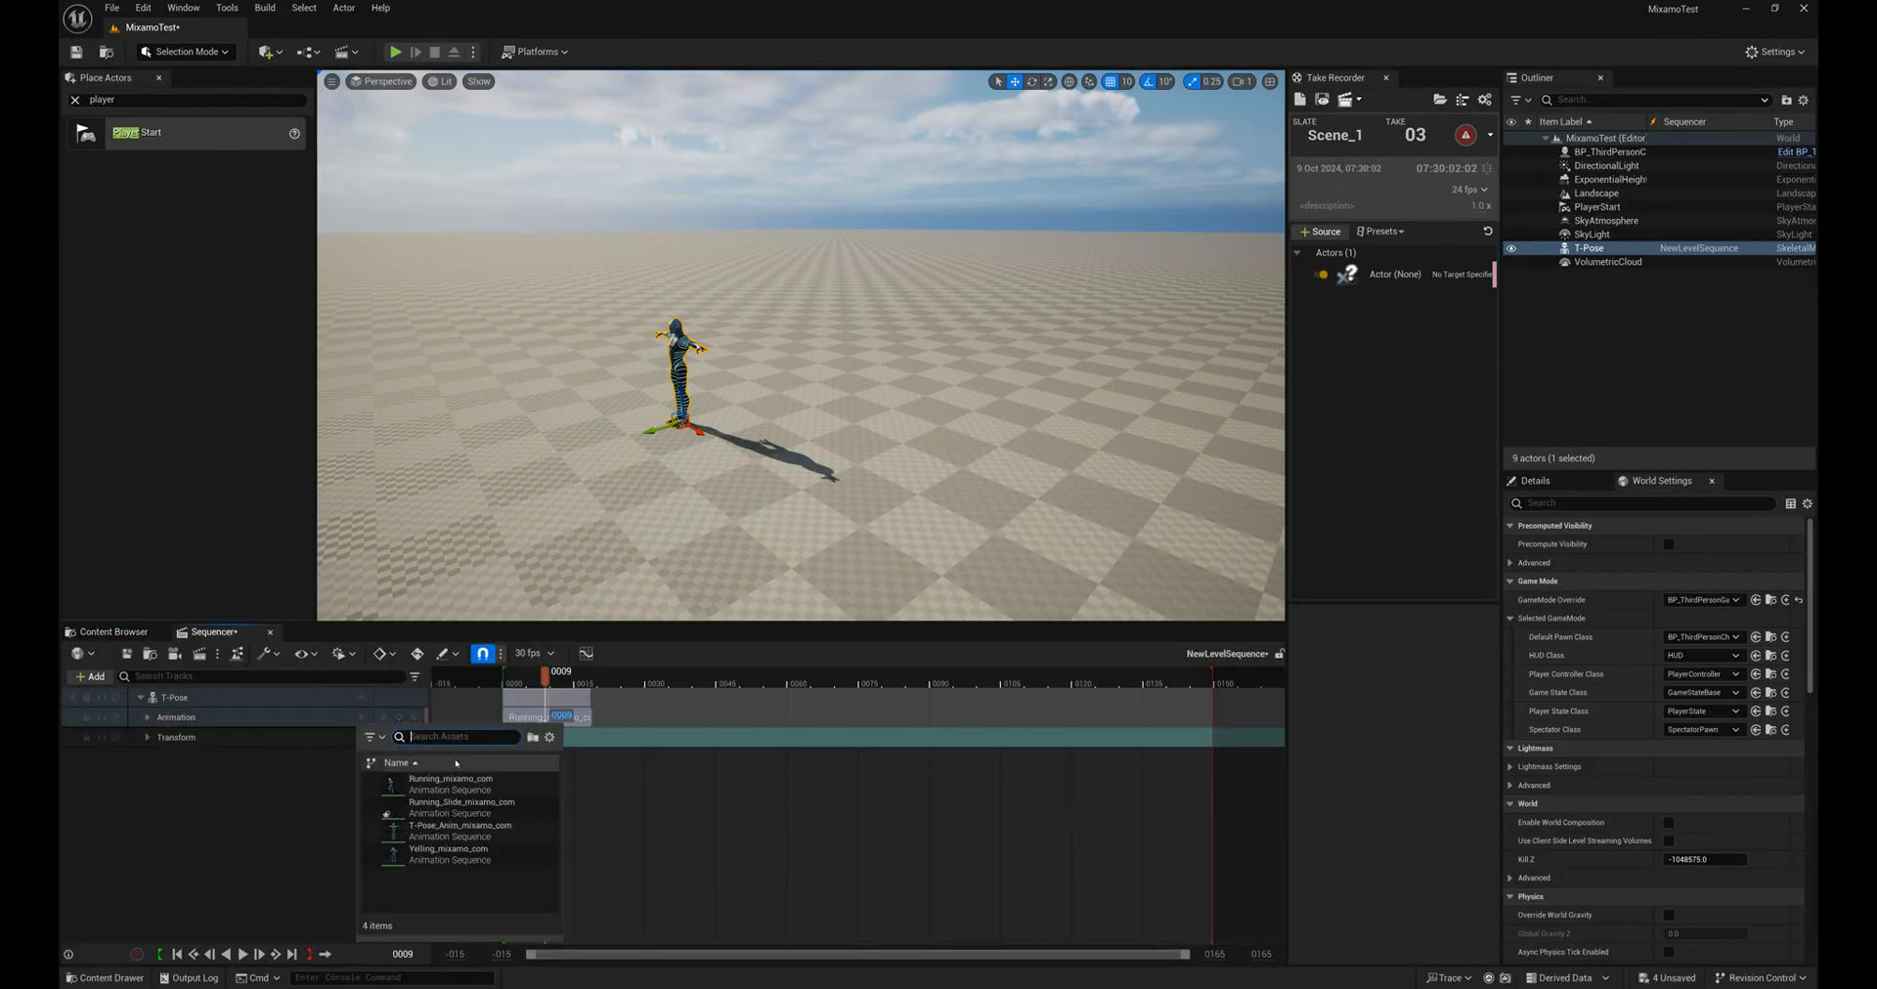
pyautogui.click(429, 811)
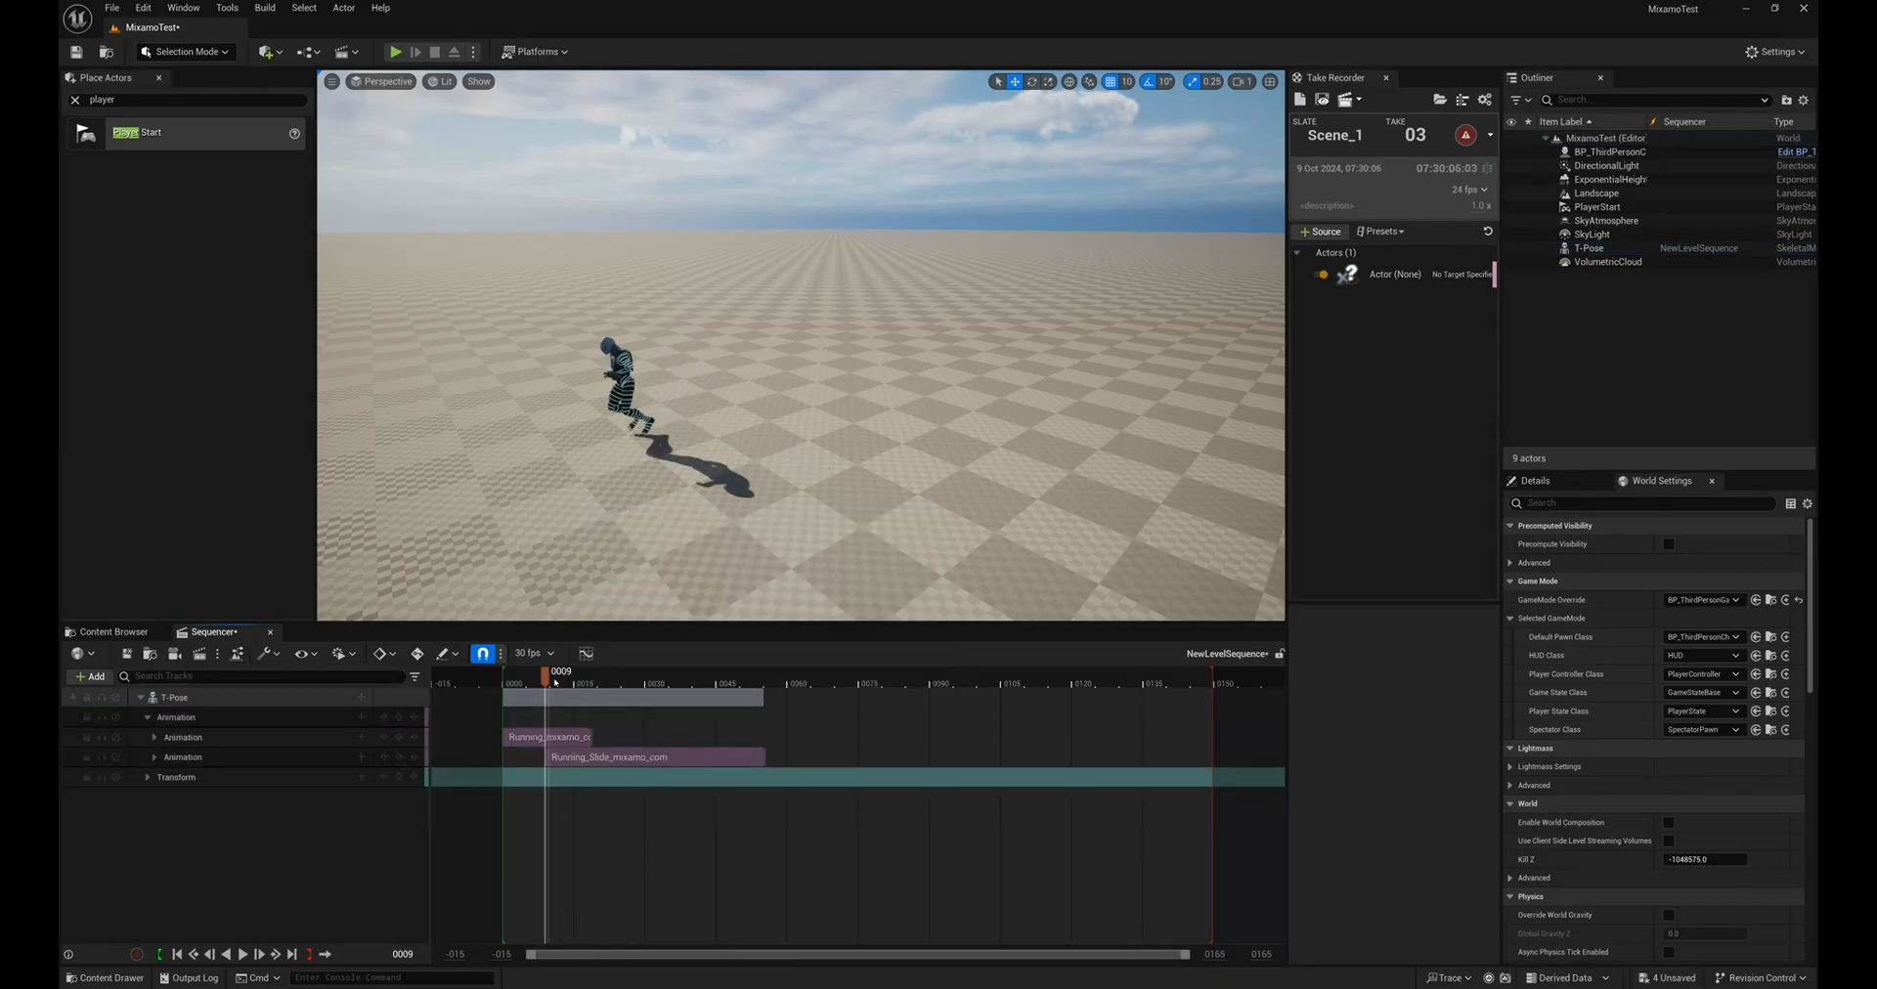
# Step: Shift the Running_Slide clip to start at about frame 18, slightly overlapping the end of the running clip
pyautogui.moveTo(547, 678); pyautogui.dragTo(630, 678)
pyautogui.moveTo(577, 756); pyautogui.dragTo(614, 753)
pyautogui.moveTo(639, 681); pyautogui.dragTo(600, 653)
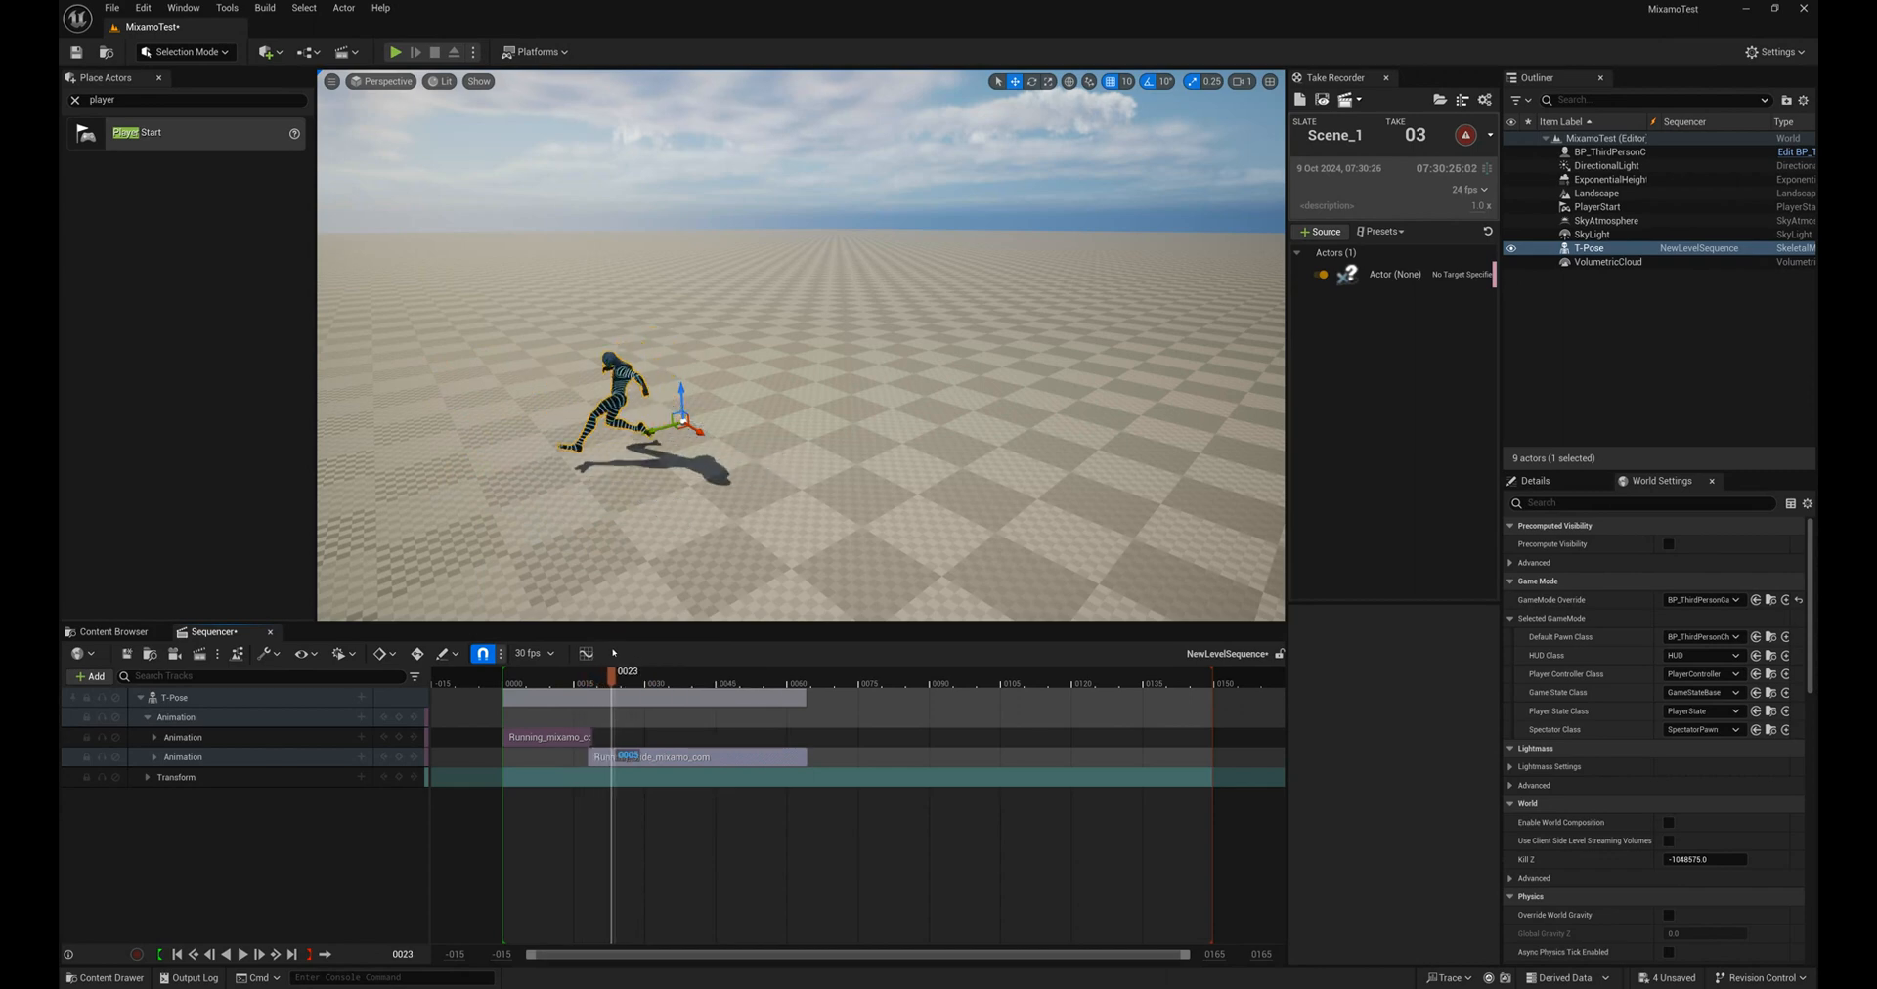
pyautogui.moveTo(625, 755)
pyautogui.mouseDown()
pyautogui.moveTo(654, 754)
pyautogui.moveTo(635, 754)
pyautogui.mouseUp()
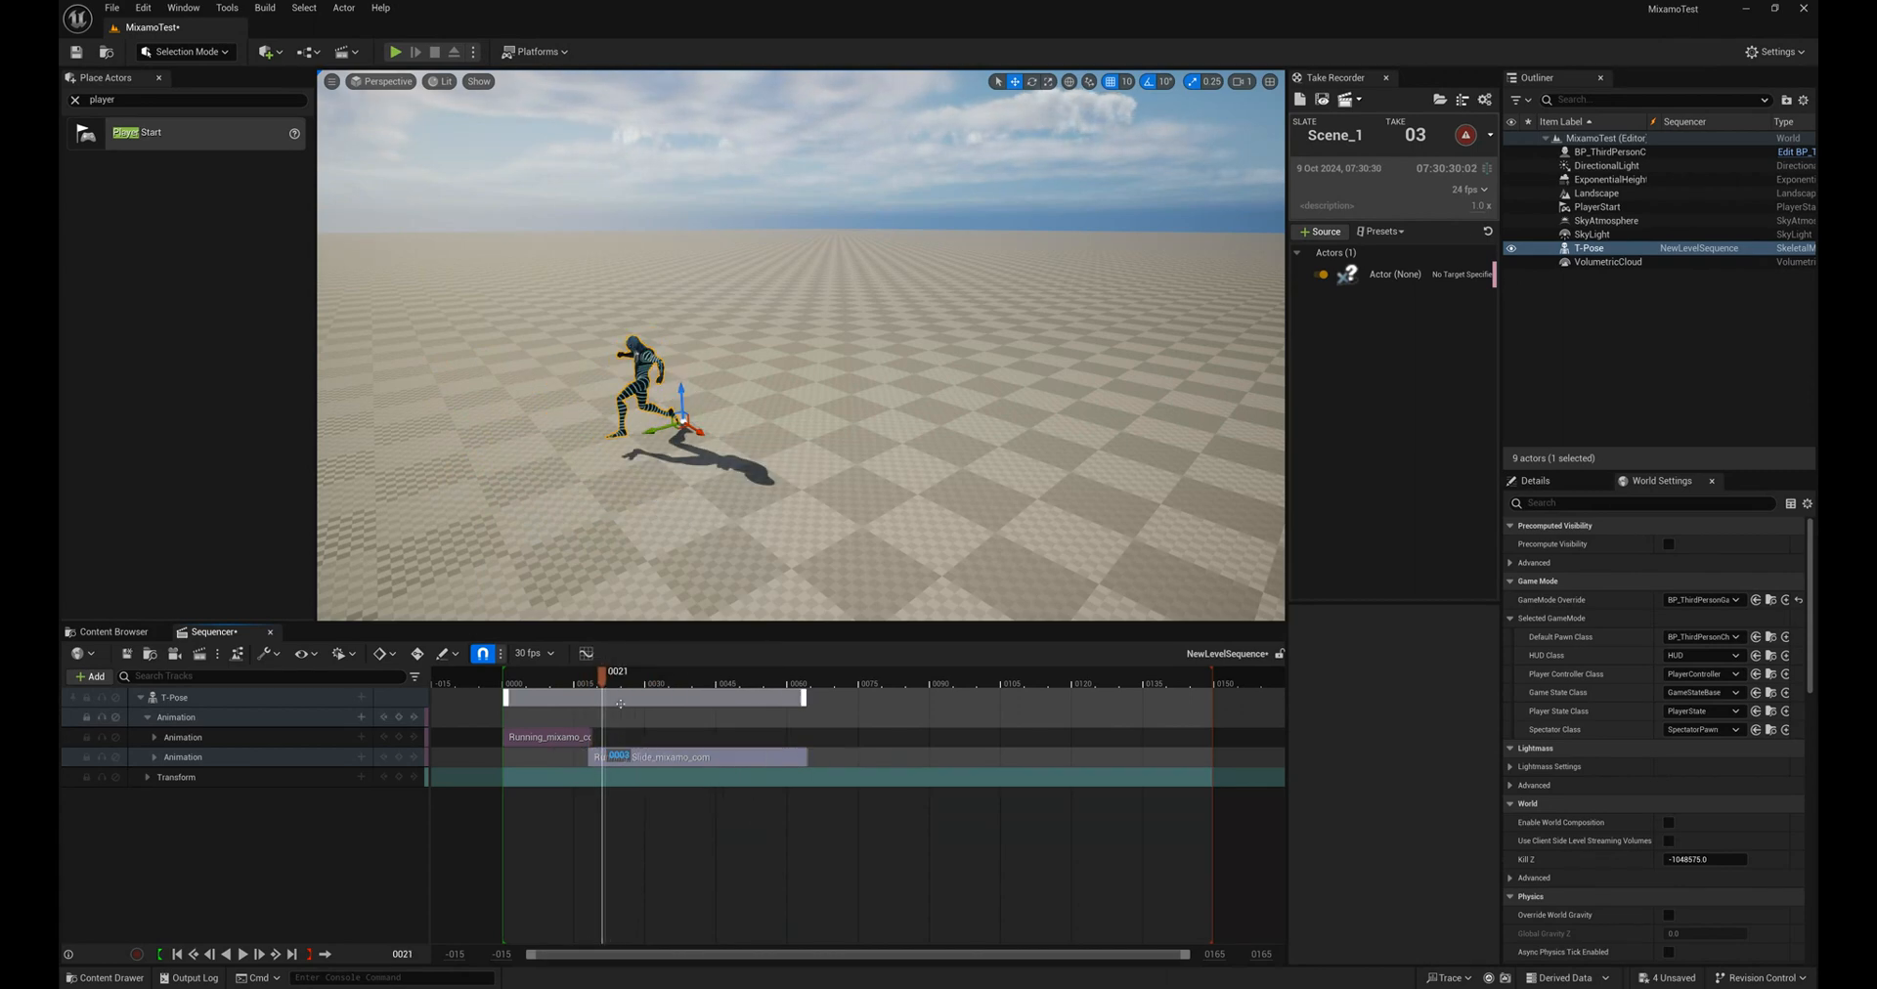
# Step: Match the Running_Slide clip to the previous clip by the Hips bone at frame 24
pyautogui.moveTo(602, 673)
pyautogui.mouseDown()
pyautogui.moveTo(507, 672)
pyautogui.moveTo(626, 672)
pyautogui.moveTo(533, 673)
pyautogui.moveTo(630, 653)
pyautogui.moveTo(532, 654)
pyautogui.moveTo(640, 658)
pyautogui.moveTo(615, 658)
pyautogui.mouseUp()
pyautogui.rightClick(689, 759)
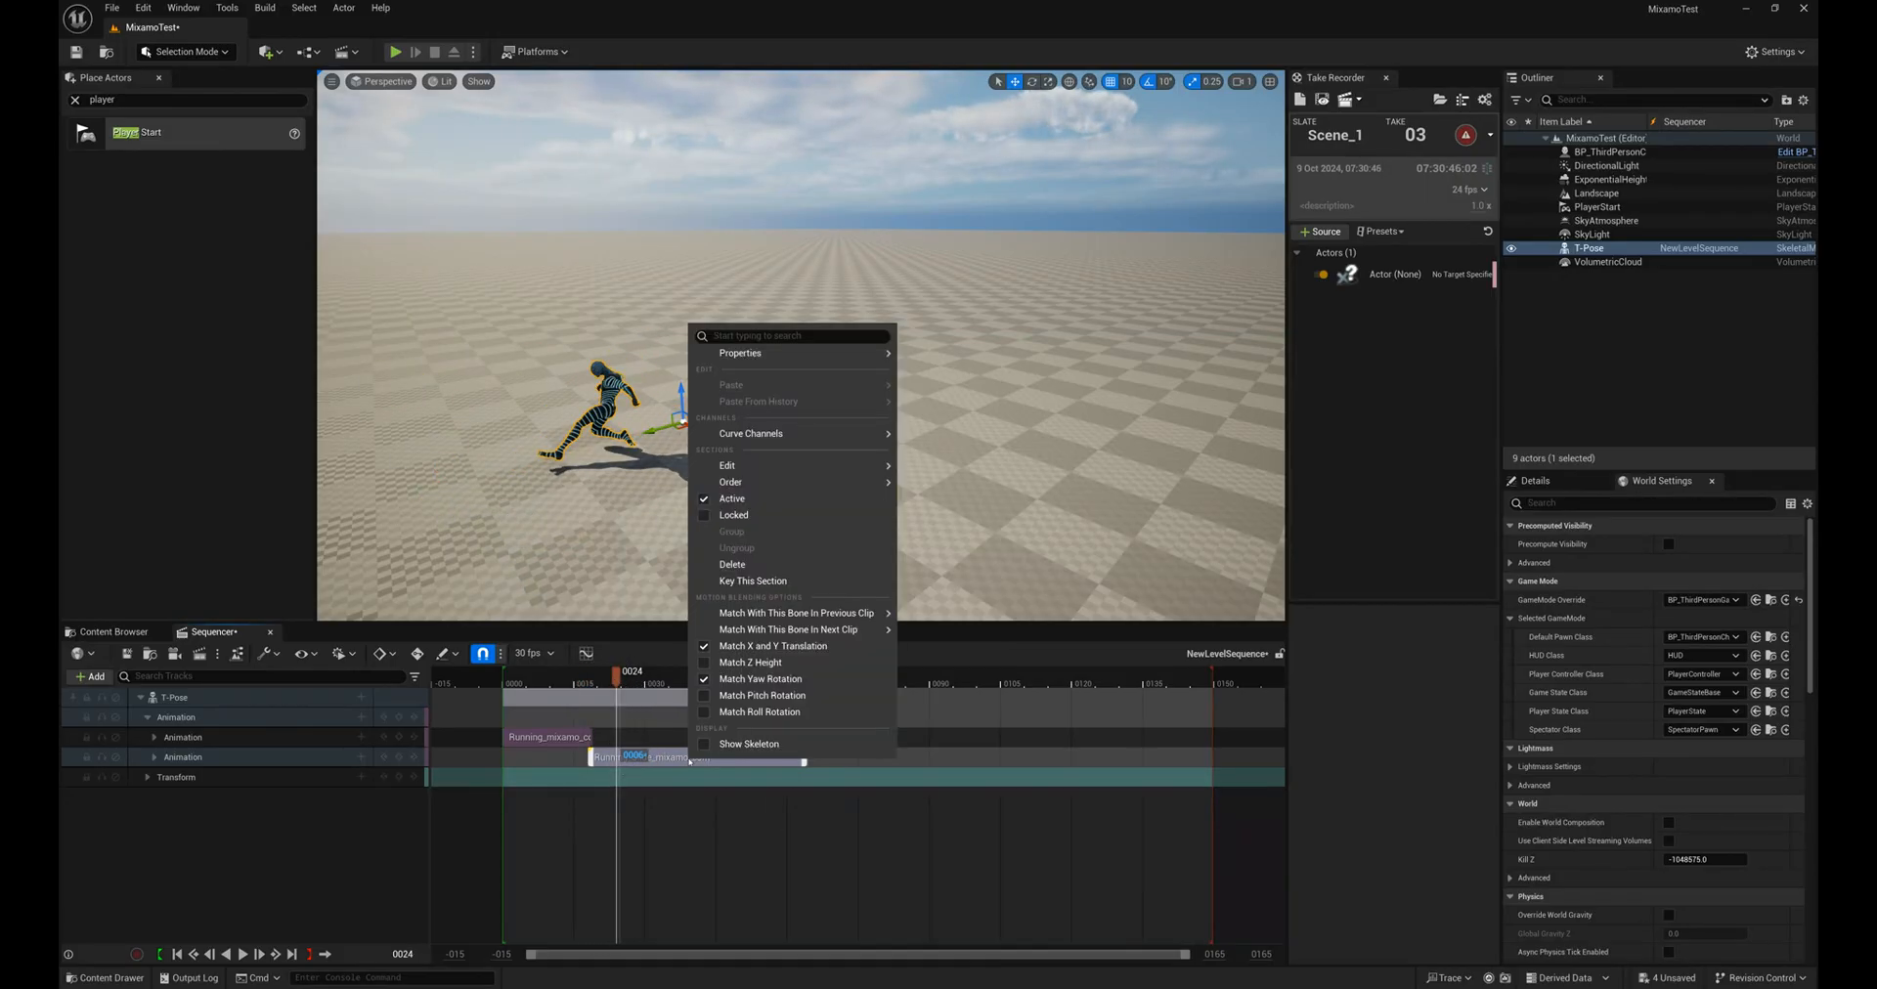
pyautogui.moveTo(738, 614)
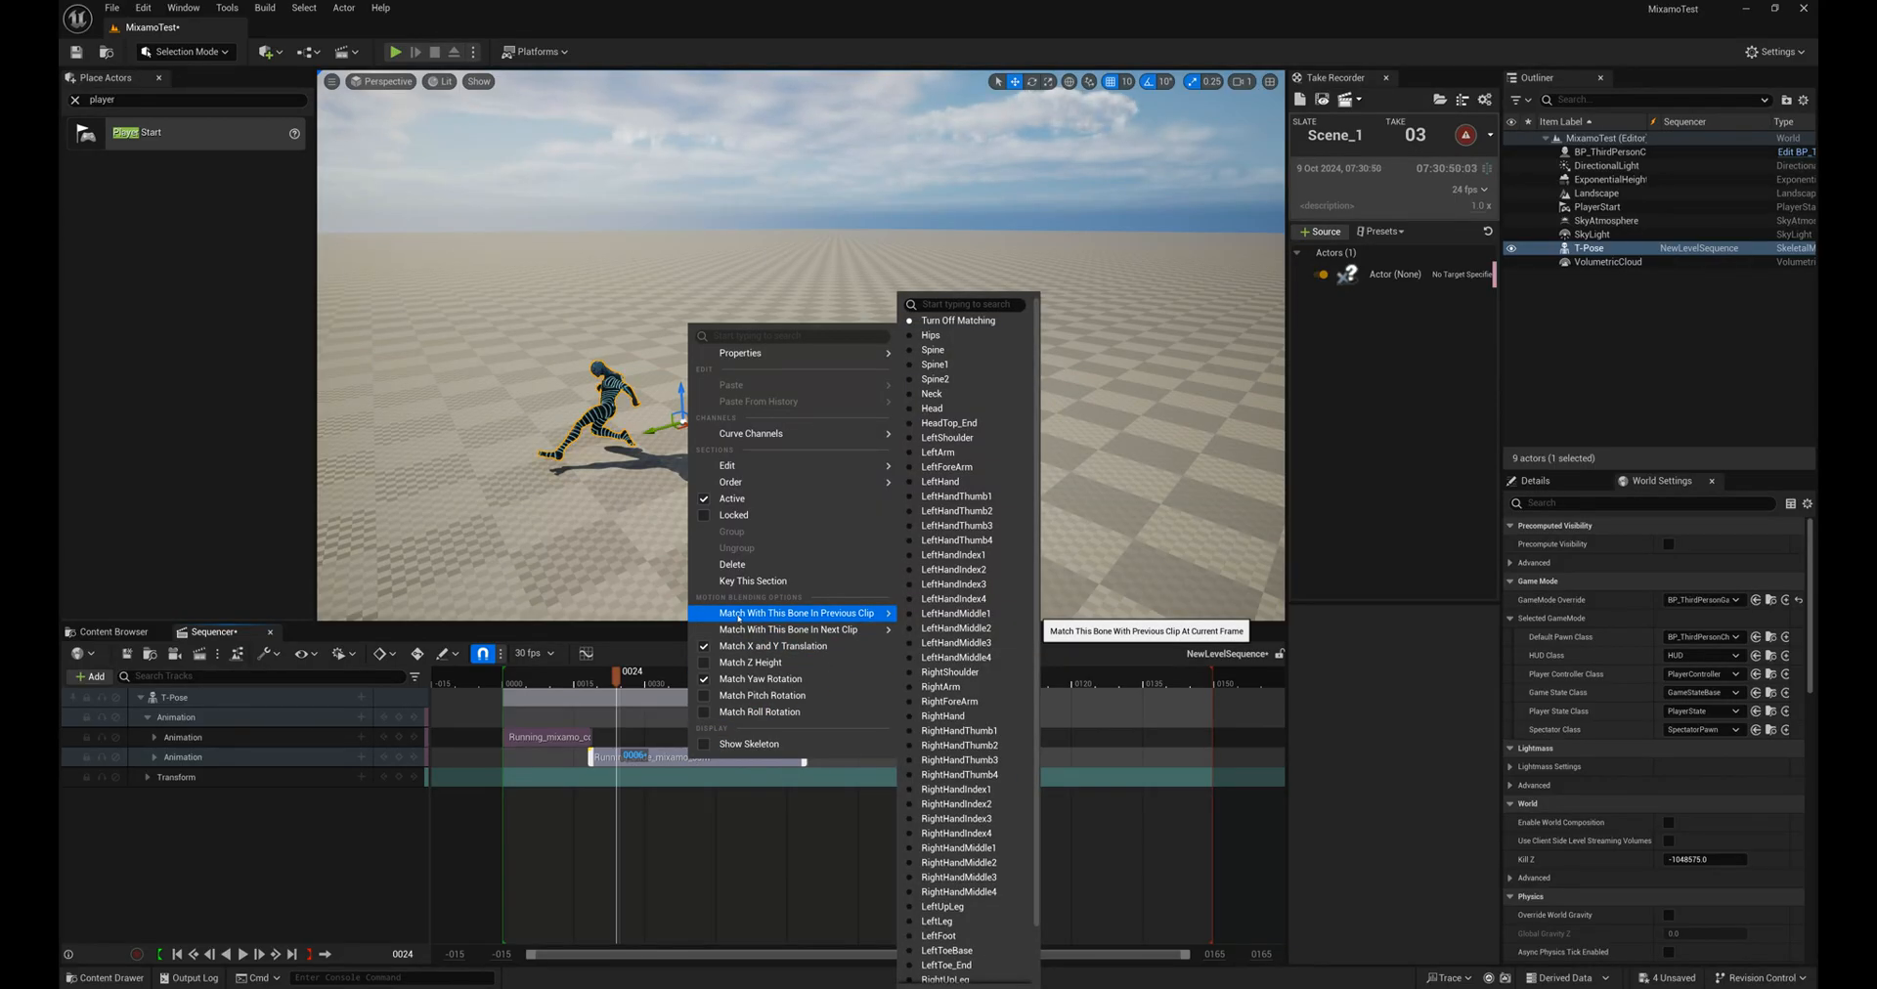
pyautogui.click(940, 336)
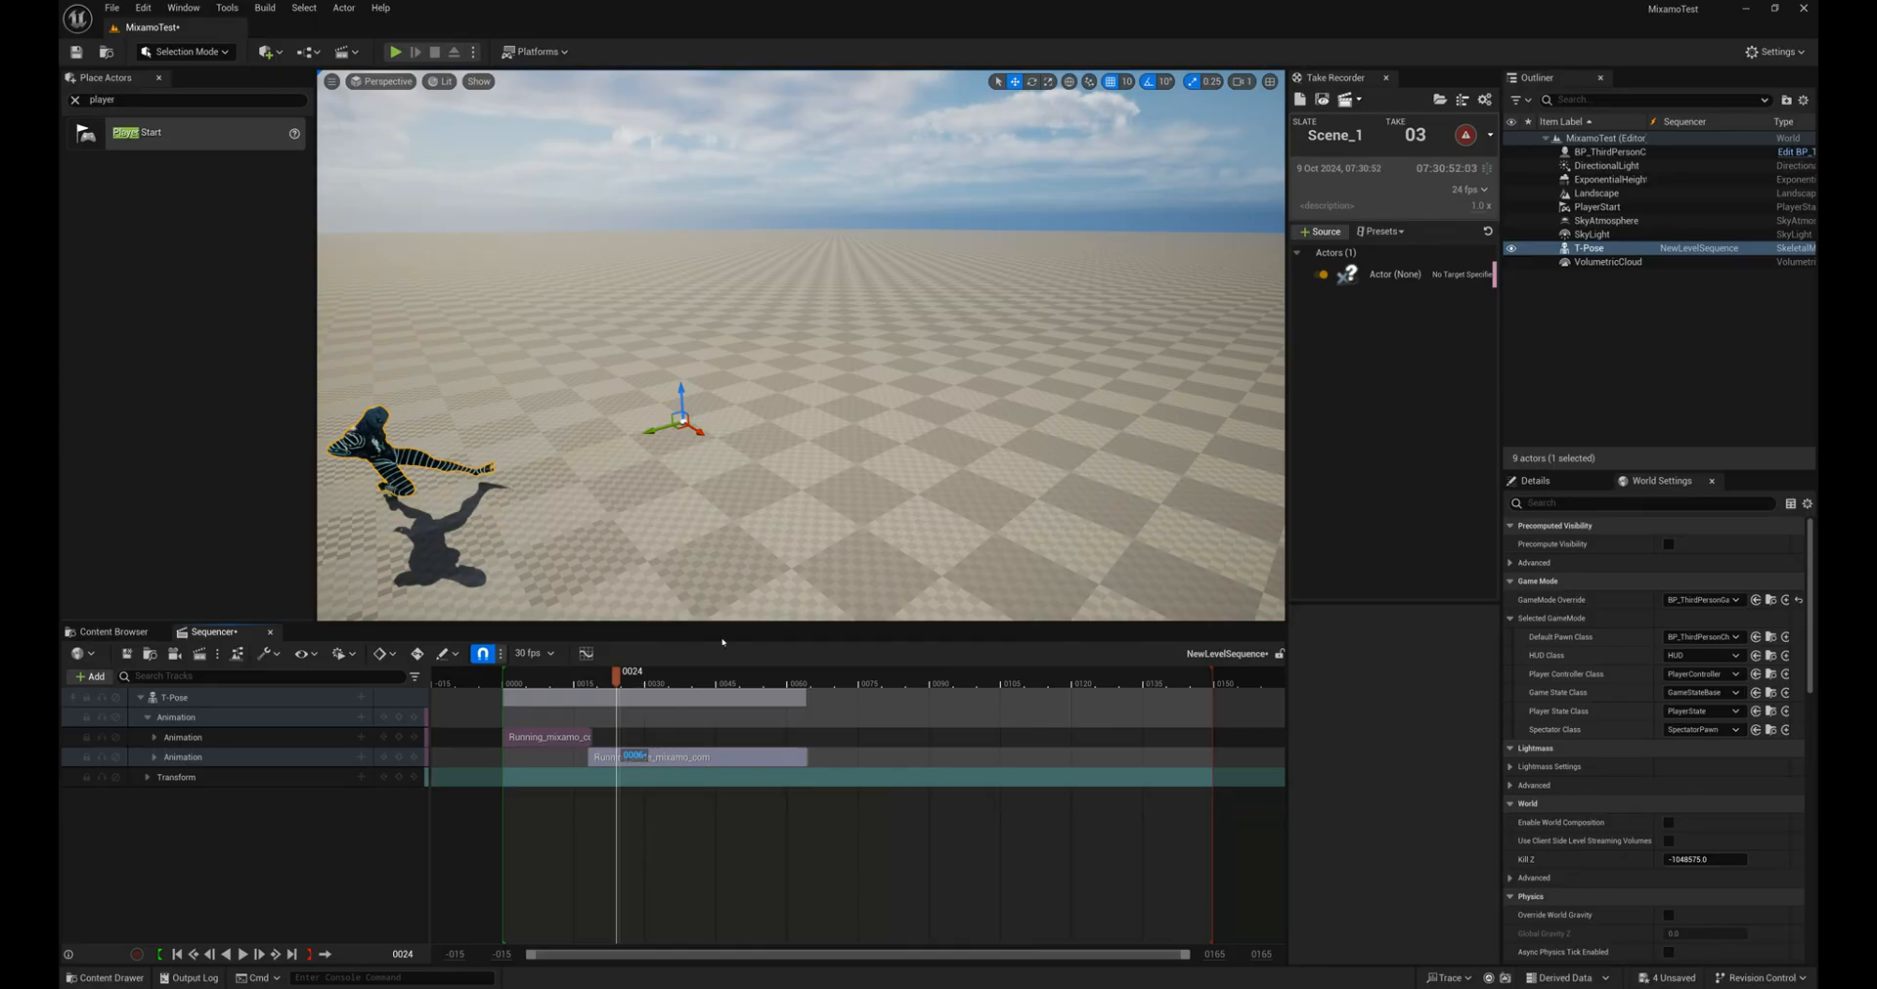
# Step: Toggle the Match Yaw Rotation option of the Running_Slide clip at frame 29
pyautogui.moveTo(617, 677)
pyautogui.mouseDown()
pyautogui.moveTo(549, 678)
pyautogui.moveTo(691, 678)
pyautogui.moveTo(574, 678)
pyautogui.moveTo(640, 673)
pyautogui.mouseUp()
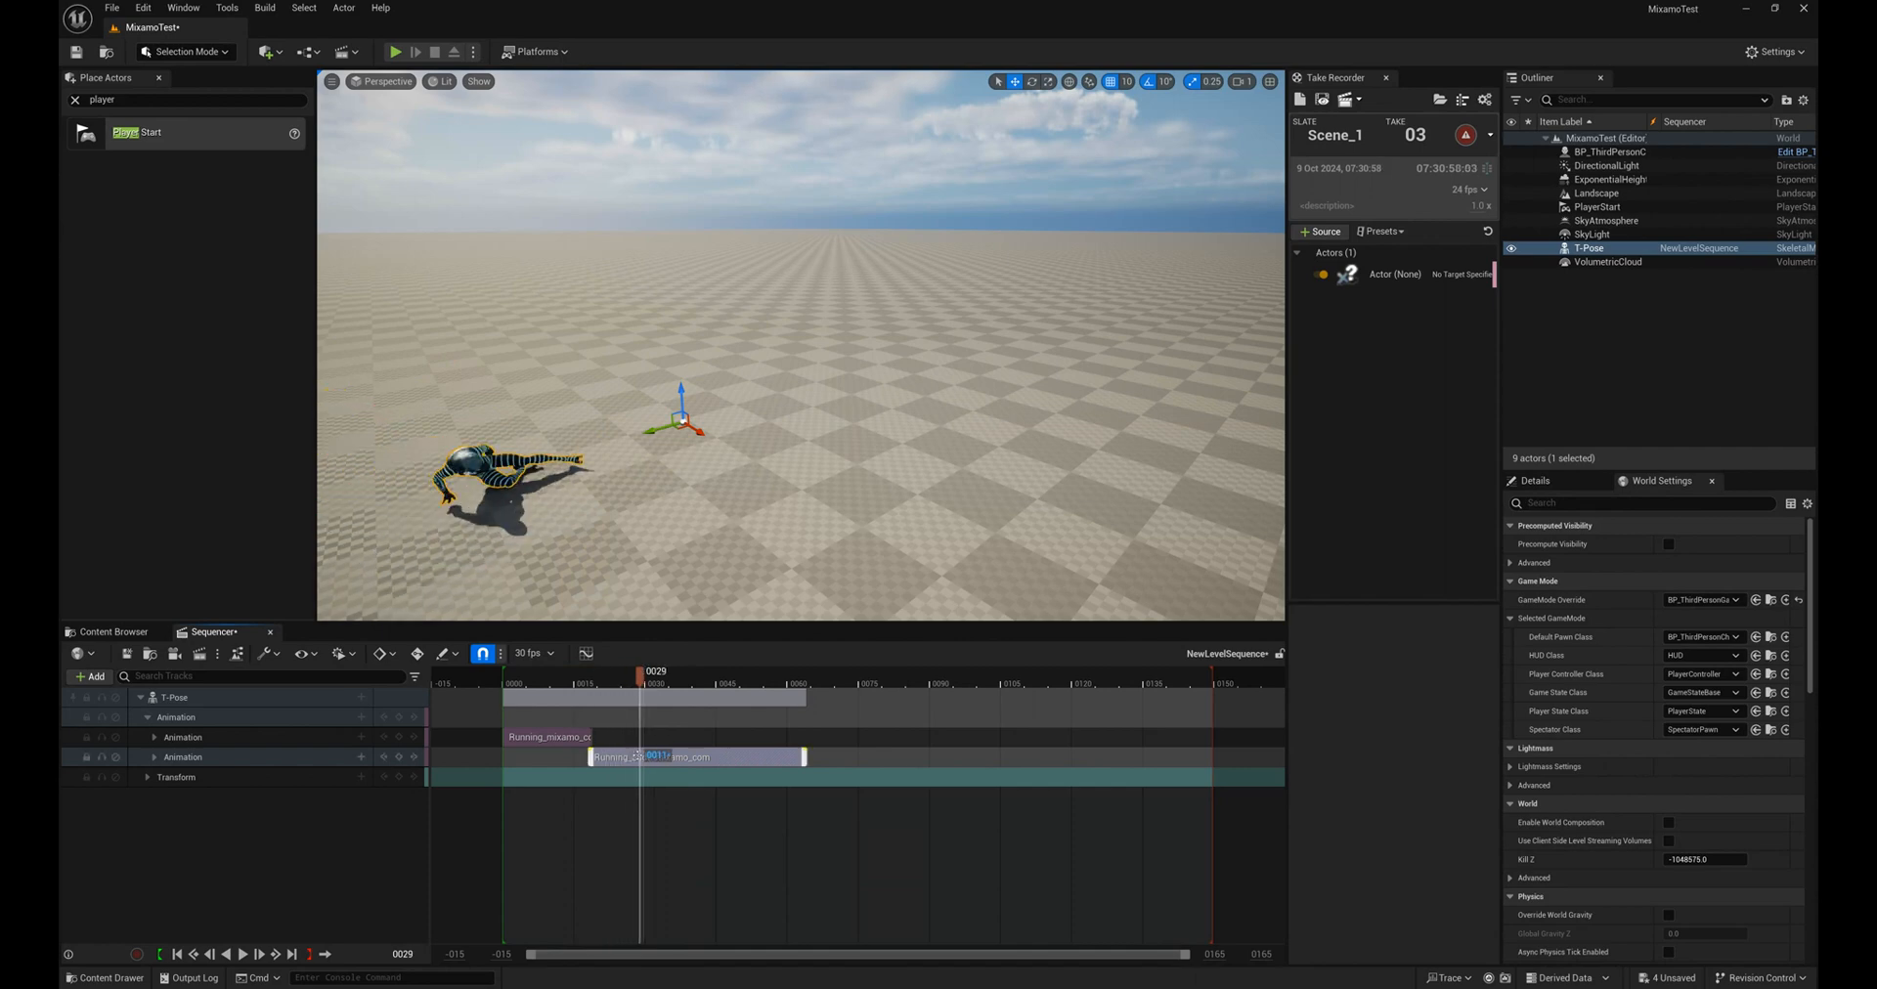
pyautogui.rightClick(669, 757)
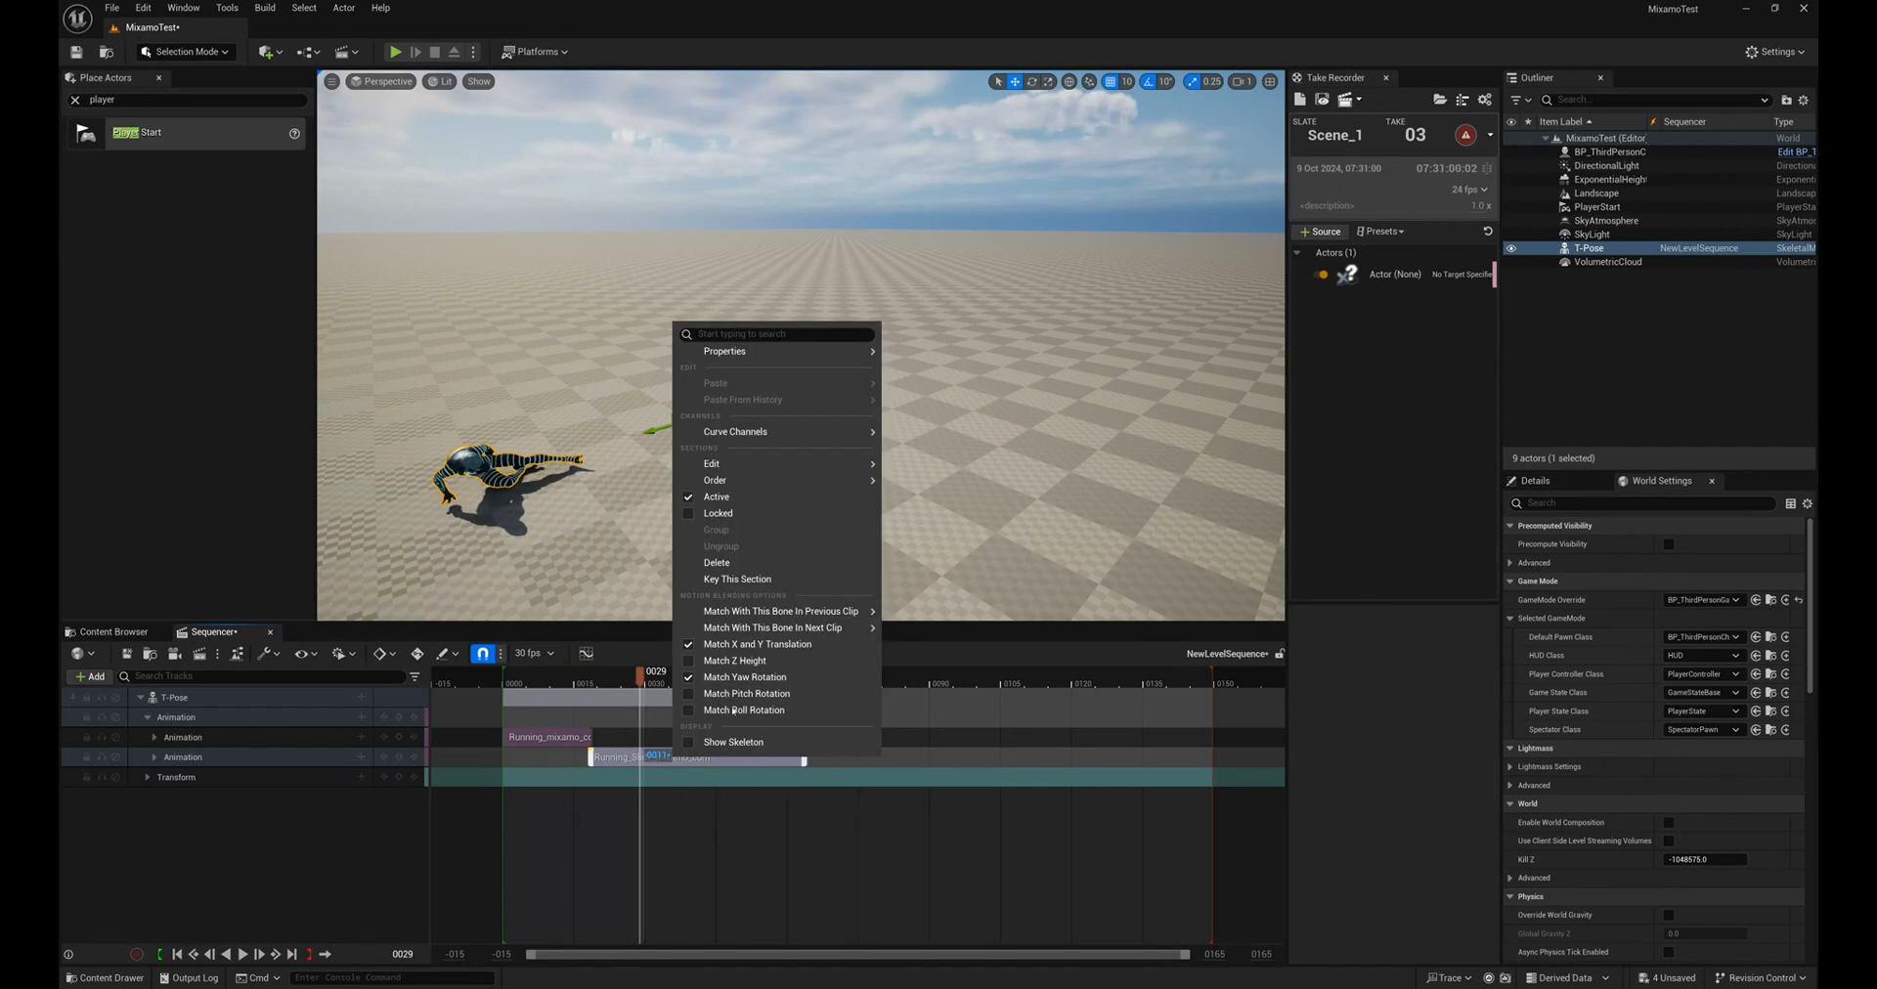
pyautogui.moveTo(742, 614)
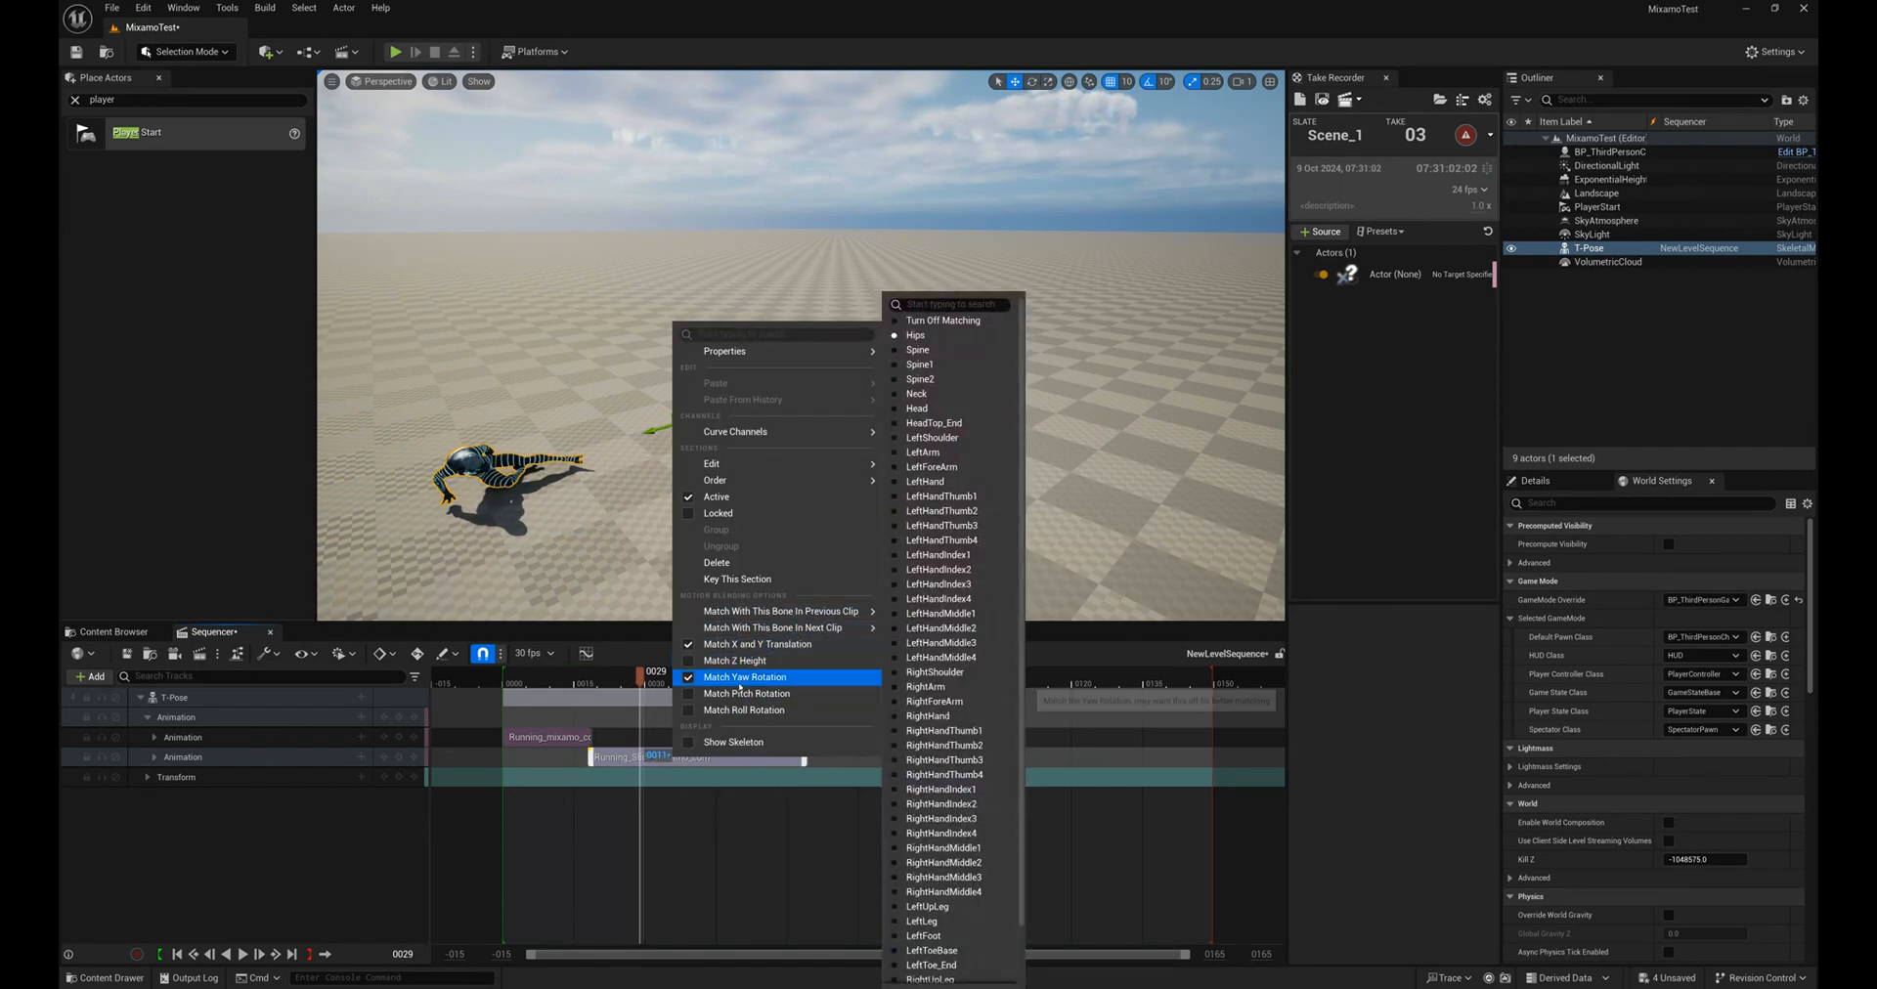
pyautogui.click(737, 679)
# Step: Move the Running_Slide clip earlier to start at about frame 13 and play the transition from the run
pyautogui.moveTo(630, 674)
pyautogui.mouseDown()
pyautogui.moveTo(507, 674)
pyautogui.moveTo(632, 674)
pyautogui.moveTo(553, 672)
pyautogui.moveTo(641, 653)
pyautogui.mouseUp()
pyautogui.moveTo(622, 756); pyautogui.dragTo(601, 755)
pyautogui.moveTo(636, 675)
pyautogui.mouseDown()
pyautogui.moveTo(513, 674)
pyautogui.moveTo(616, 671)
pyautogui.mouseUp()
pyautogui.moveTo(625, 548); pyautogui.dragTo(634, 493, button='right')
pyautogui.moveTo(617, 678); pyautogui.dragTo(588, 681)
pyautogui.click(242, 954)
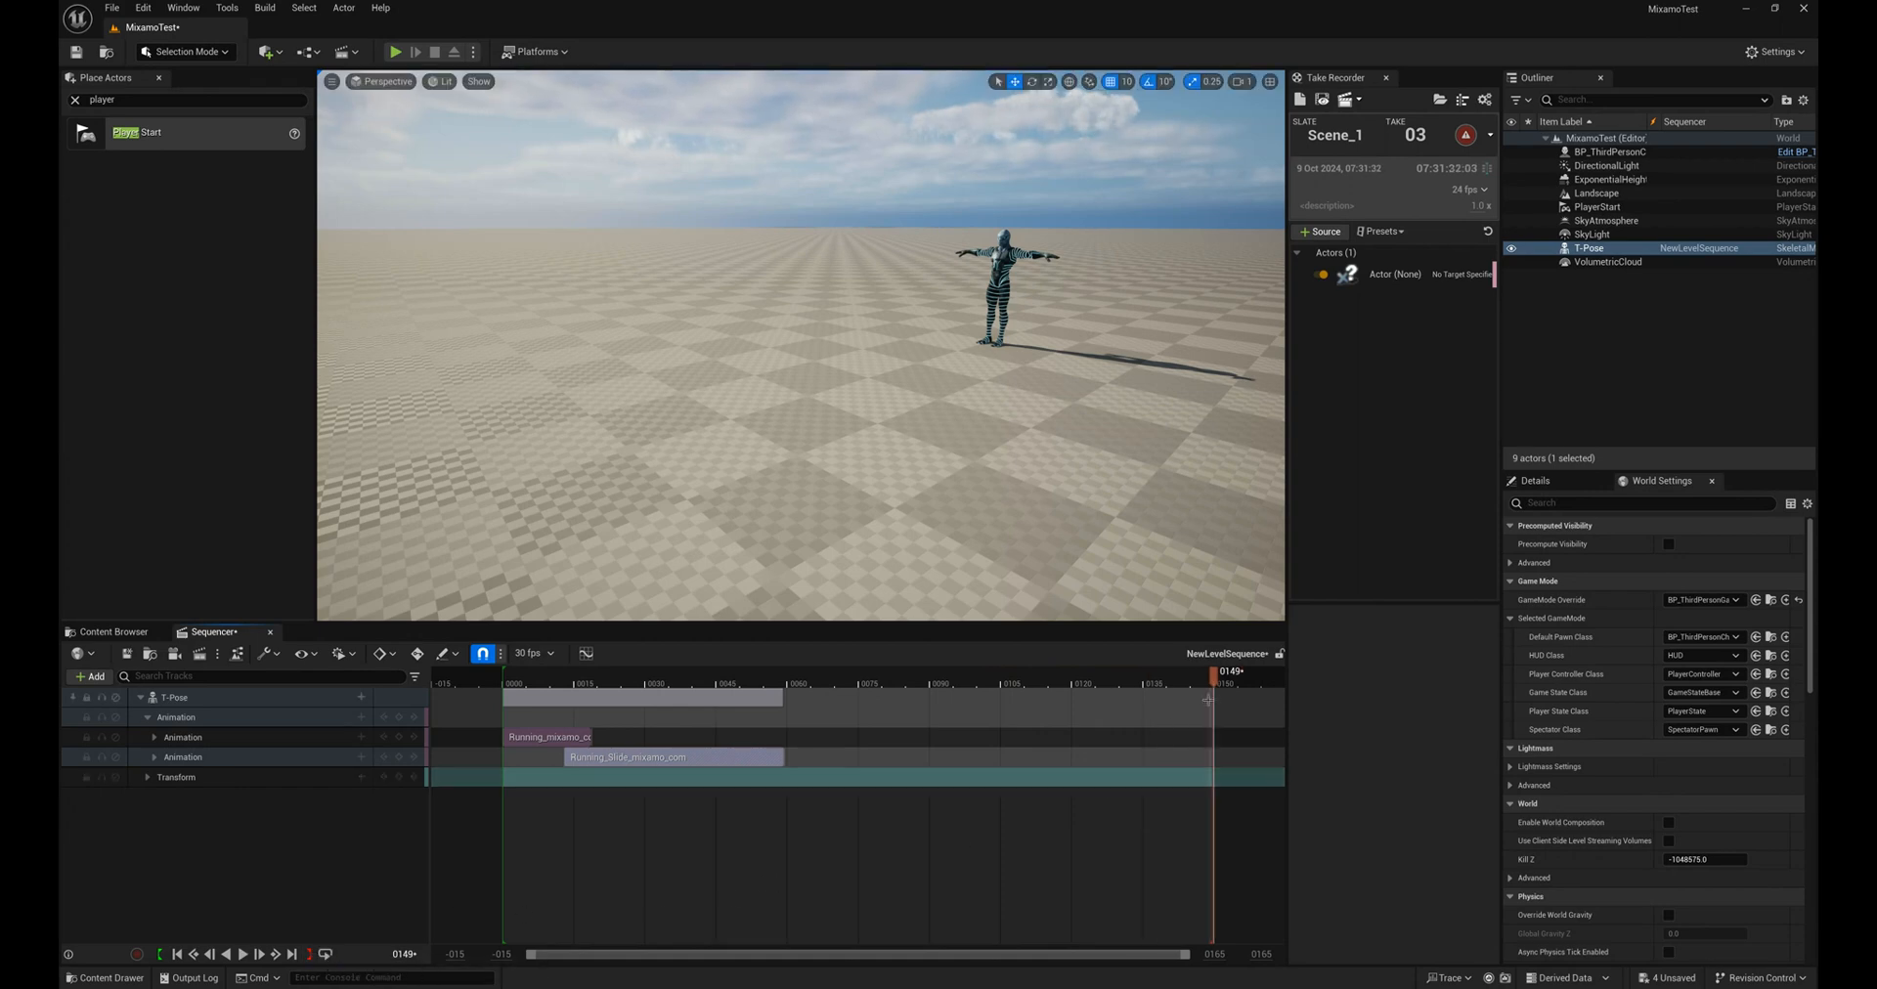
# Step: Set the end of the sequence's playback range to frame 64 and play the sequence from frame 4
pyautogui.moveTo(1211, 673); pyautogui.dragTo(806, 687)
pyautogui.click(521, 682)
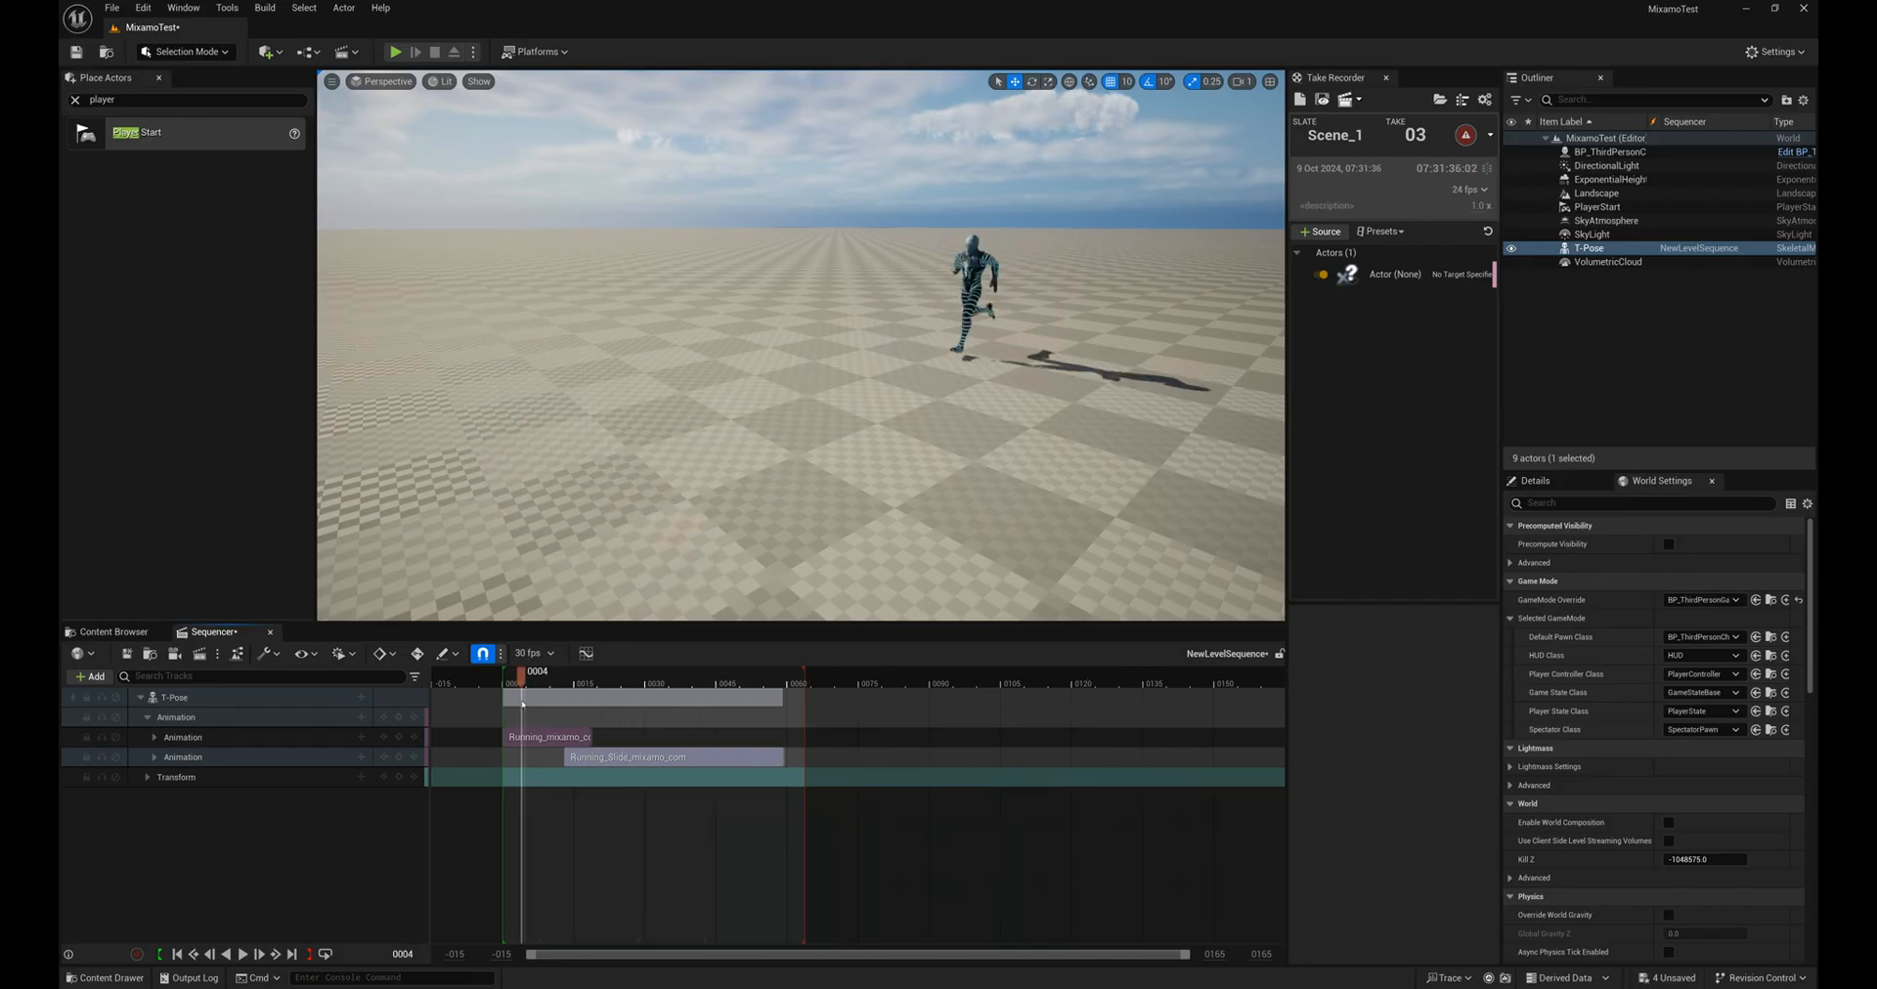
pyautogui.click(242, 954)
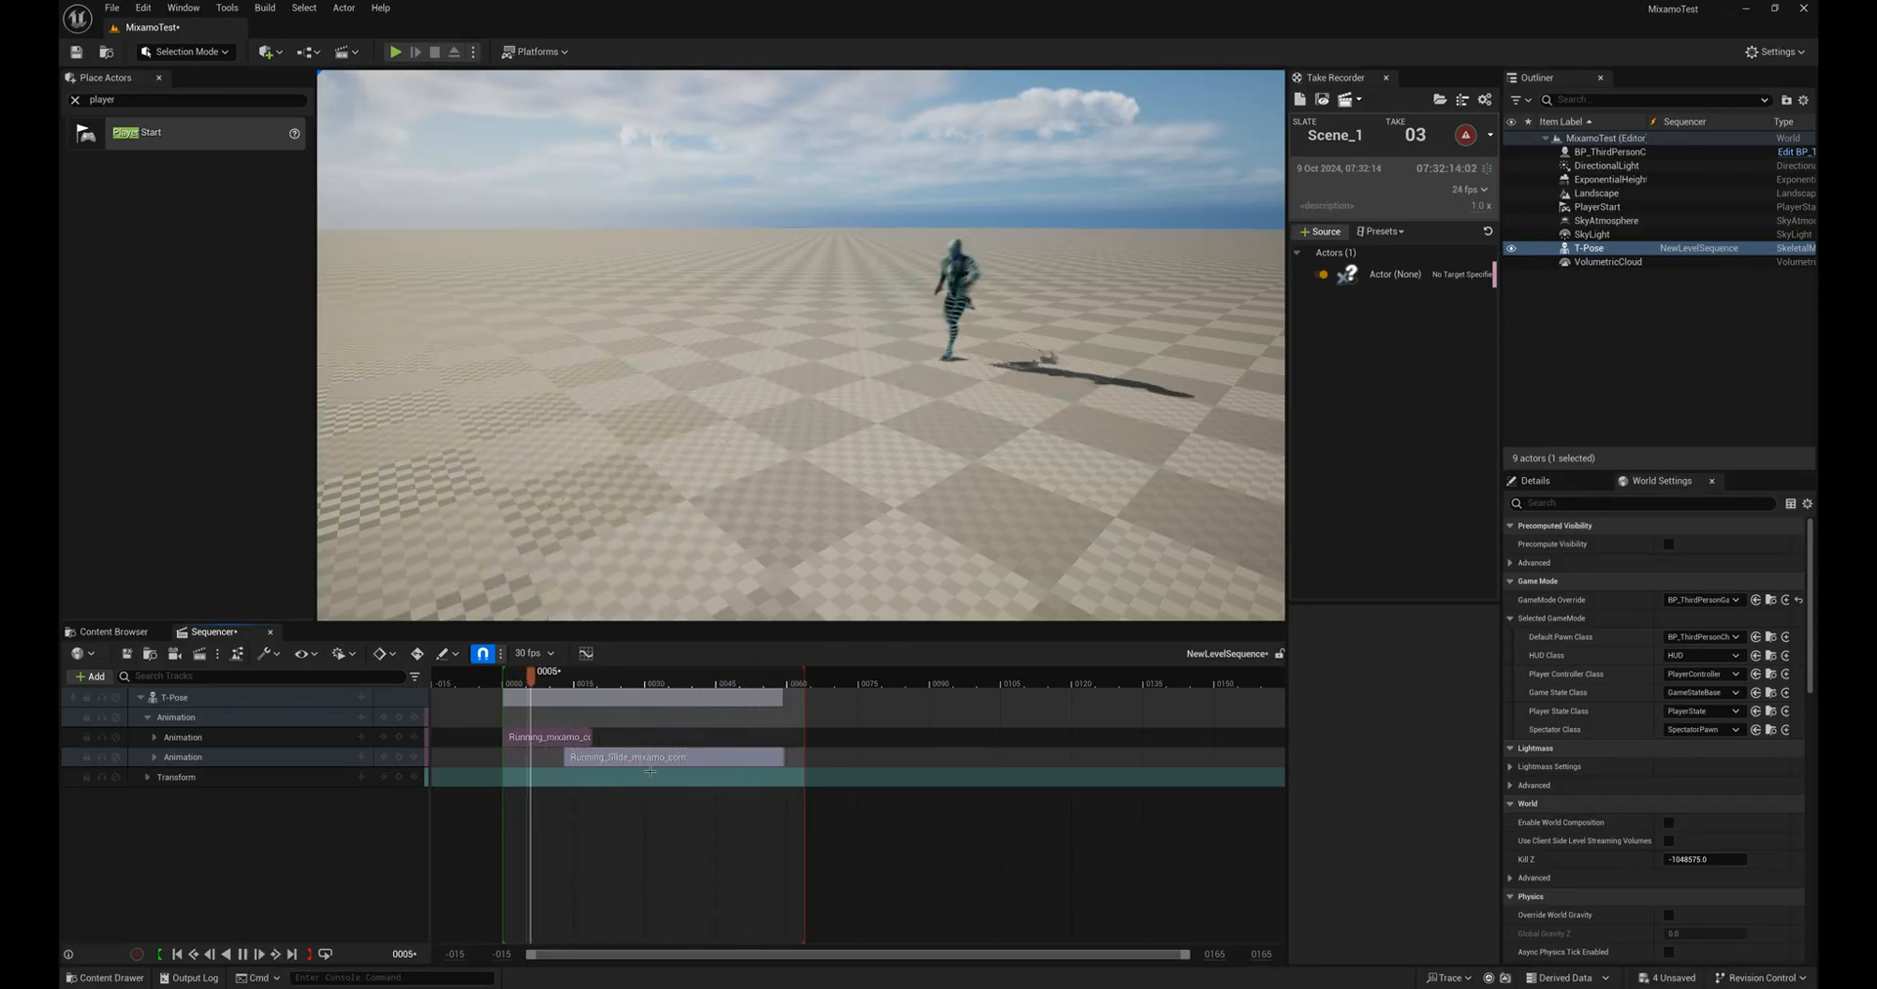
# Step: Examine the character's run-to-slide transition between frames 13 and 18 from several angles
pyautogui.moveTo(607, 684); pyautogui.dragTo(565, 686)
pyautogui.keyDown('alt'); pyautogui.moveTo(772, 460); pyautogui.dragTo(491, 455); pyautogui.keyUp('alt')
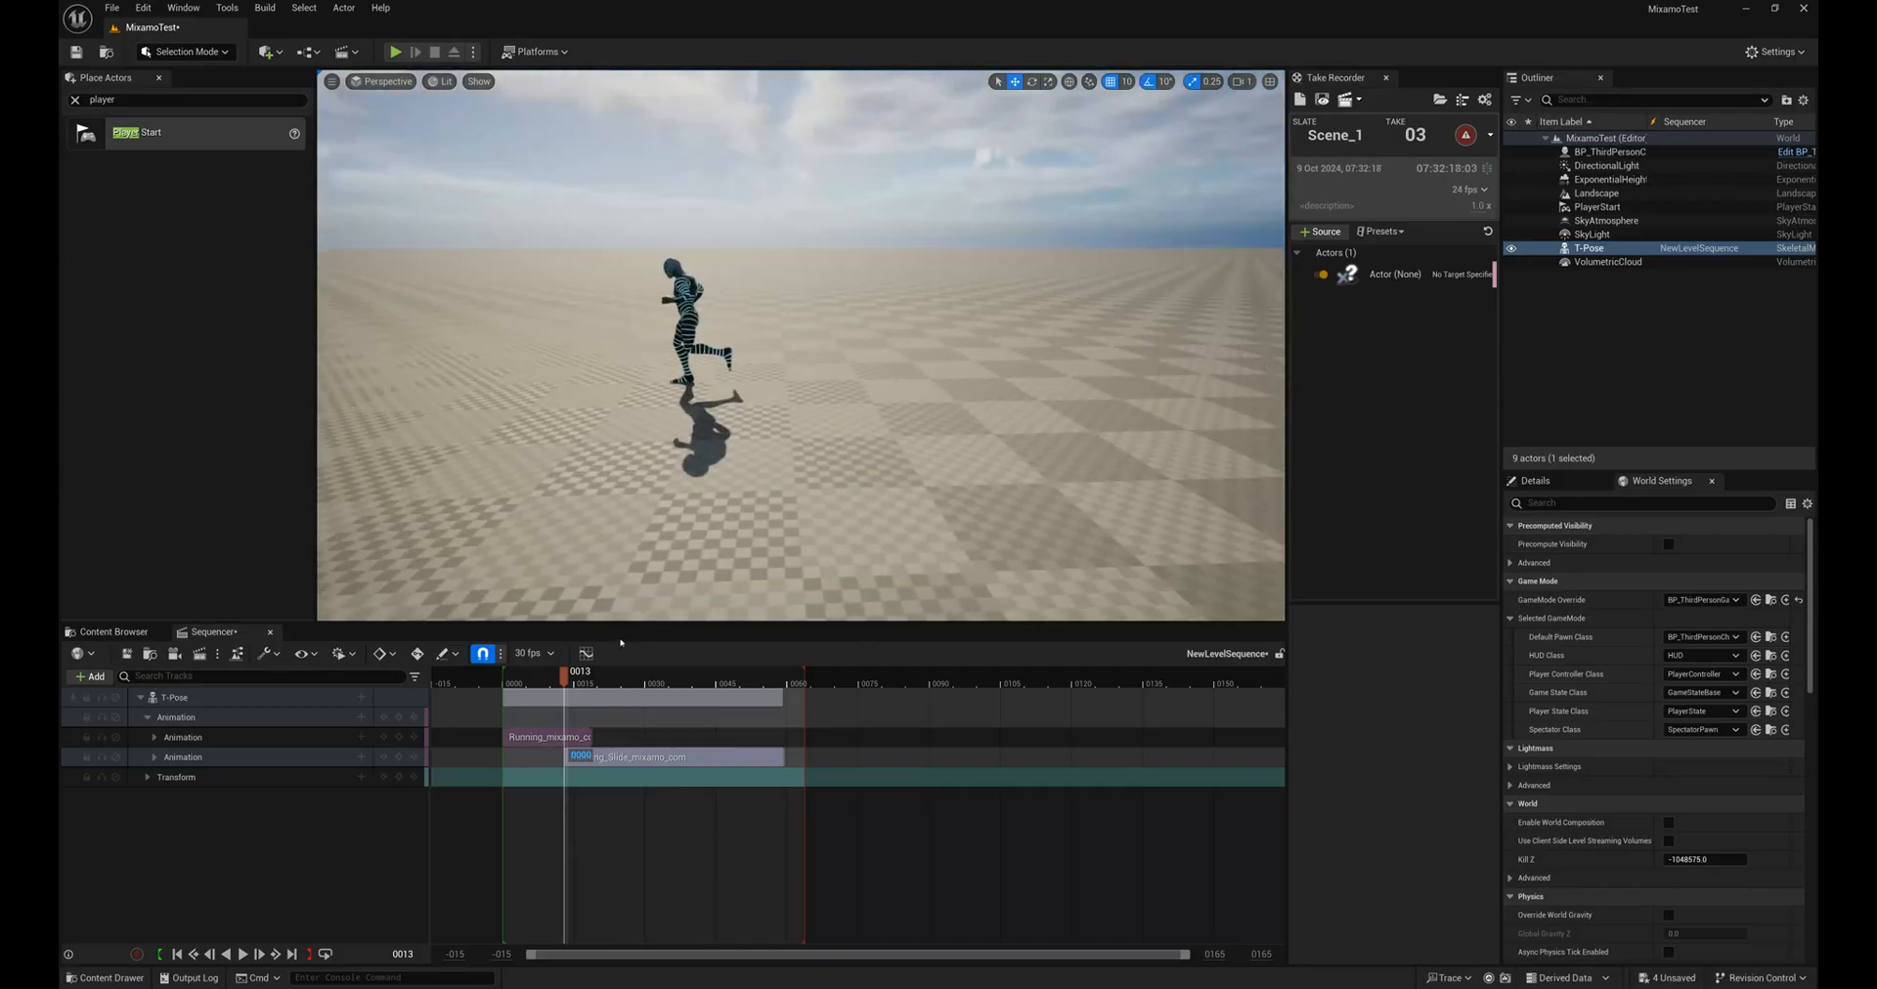
pyautogui.moveTo(557, 685); pyautogui.dragTo(593, 670)
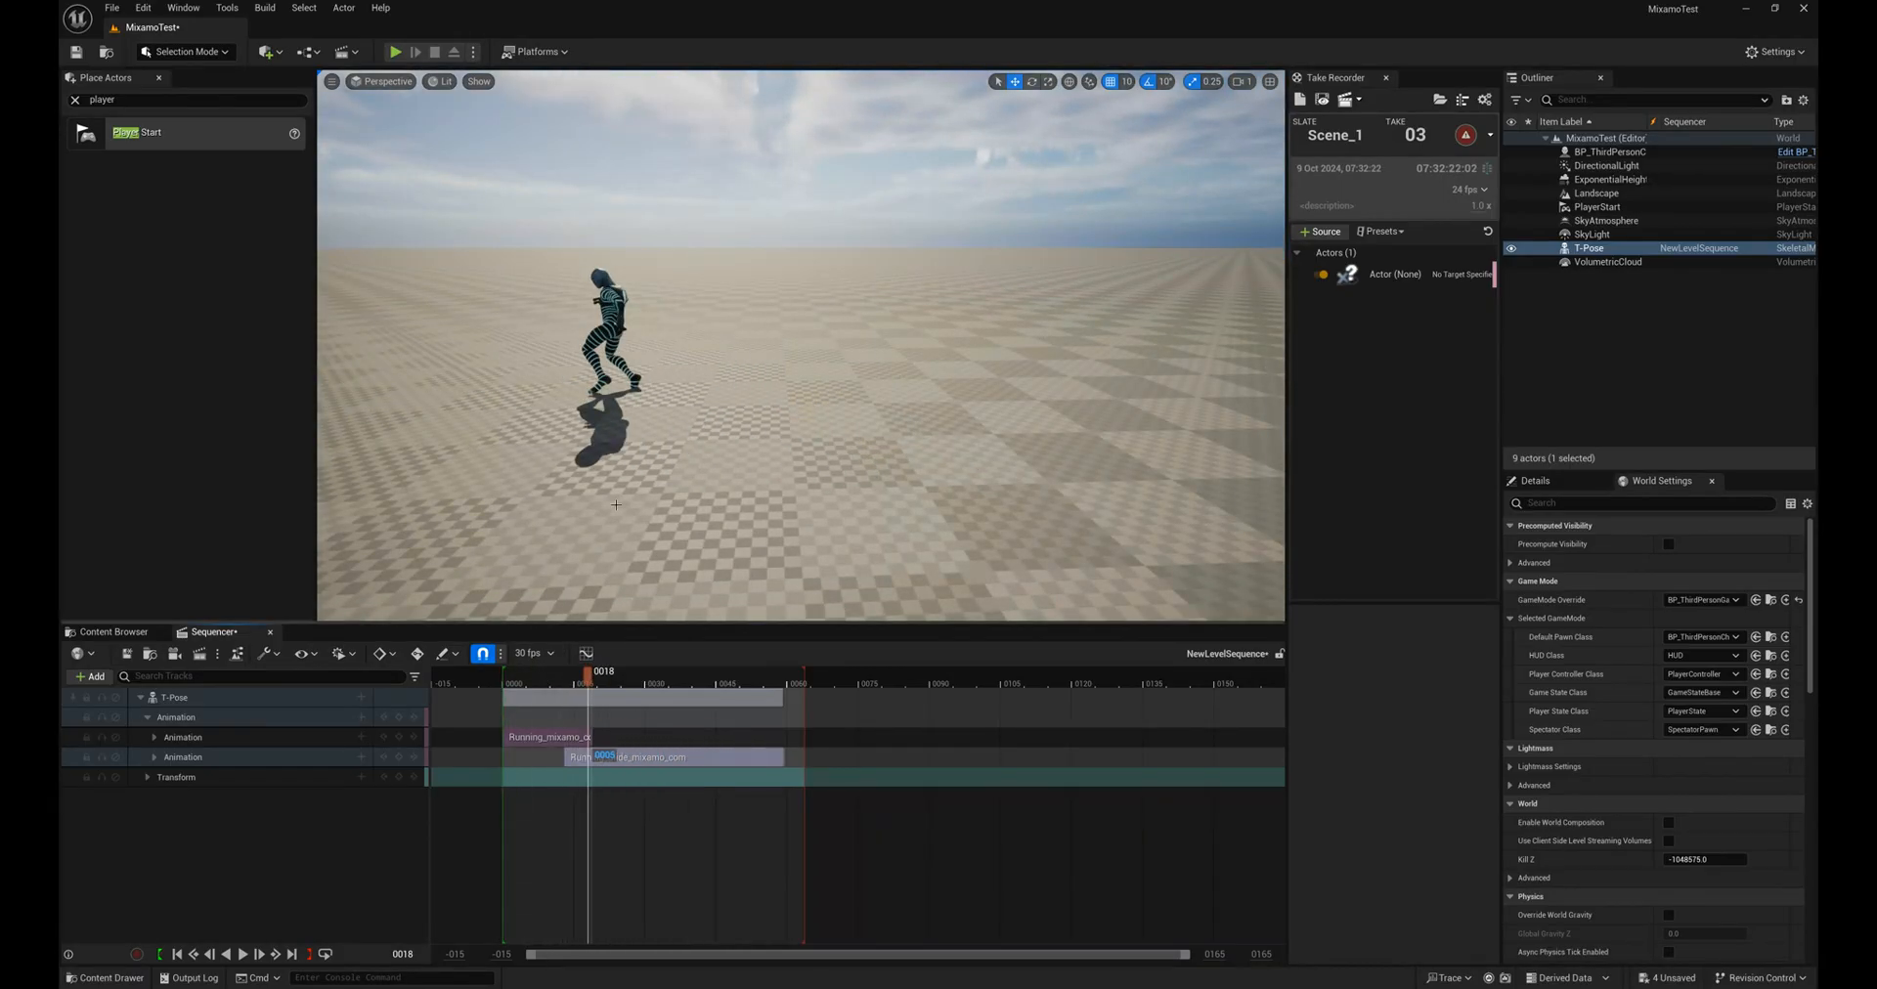
pyautogui.keyDown('alt'); pyautogui.moveTo(559, 467); pyautogui.dragTo(704, 466); pyautogui.keyUp('alt')
pyautogui.moveTo(703, 465); pyautogui.dragTo(704, 465, button='right')
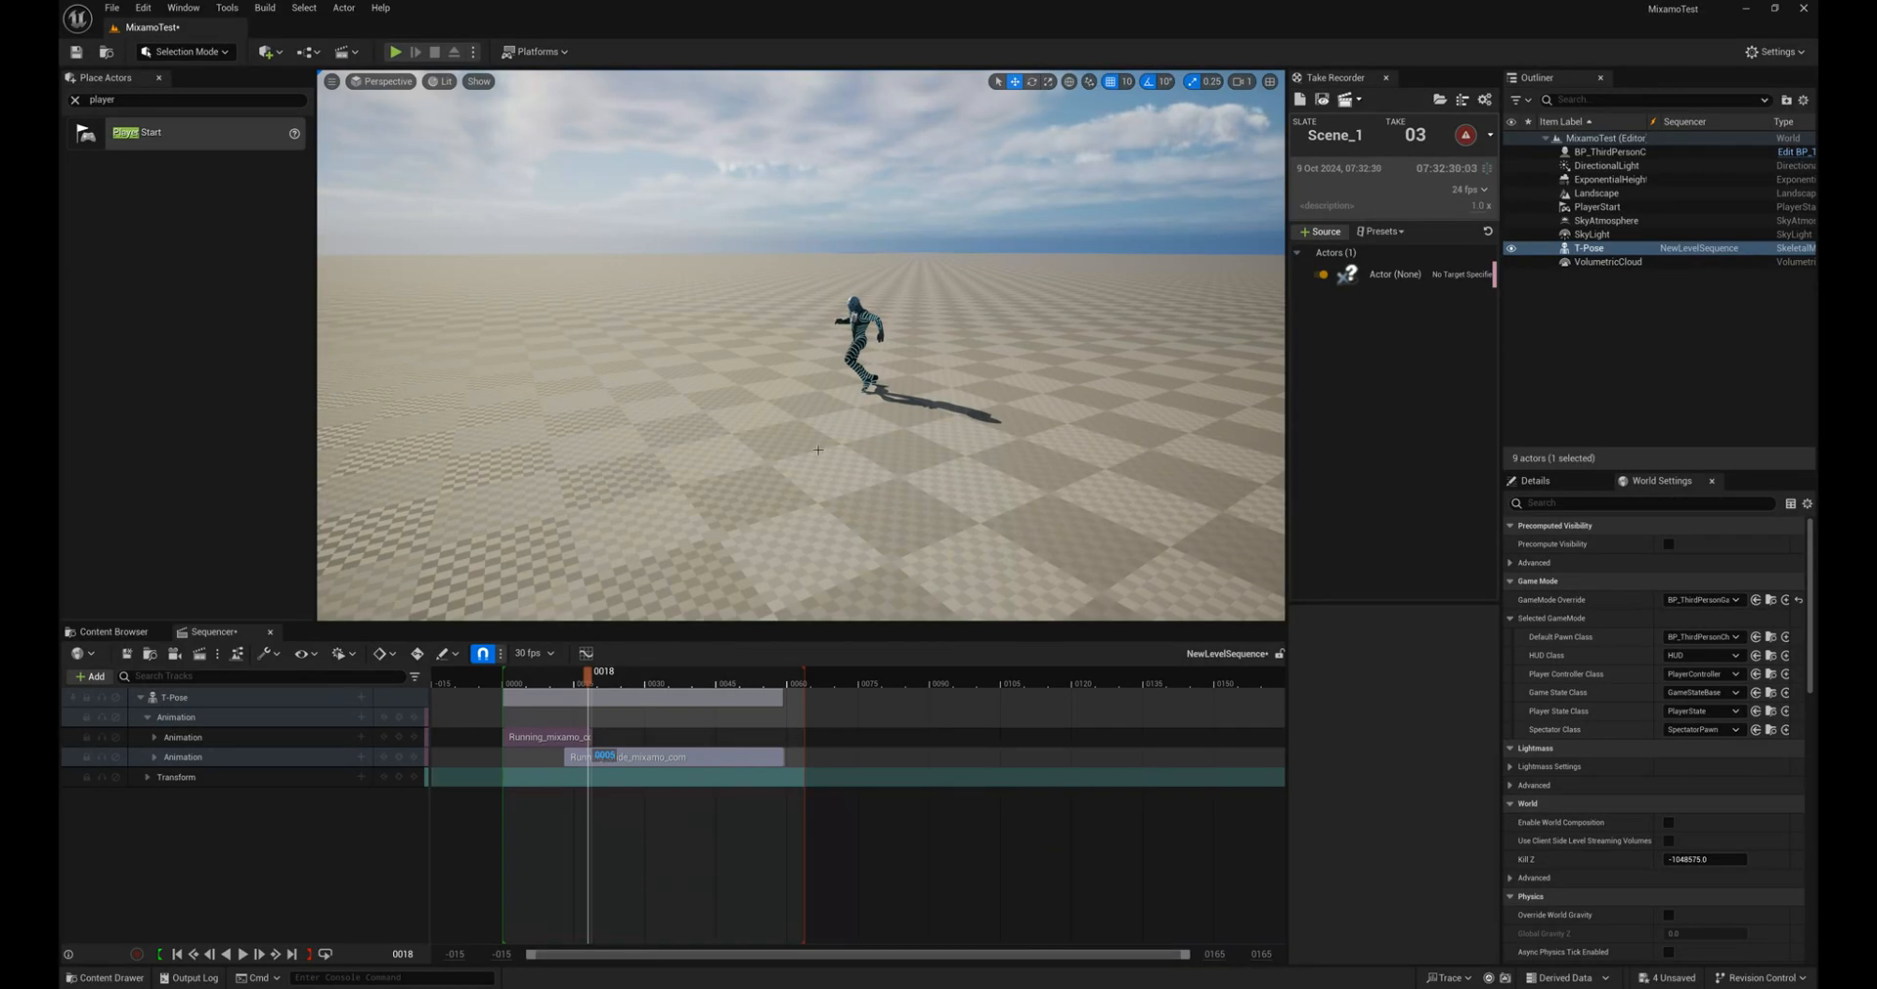
# Step: Add a Camera Cut Track to the level sequence and go to frame 27
pyautogui.click(91, 677)
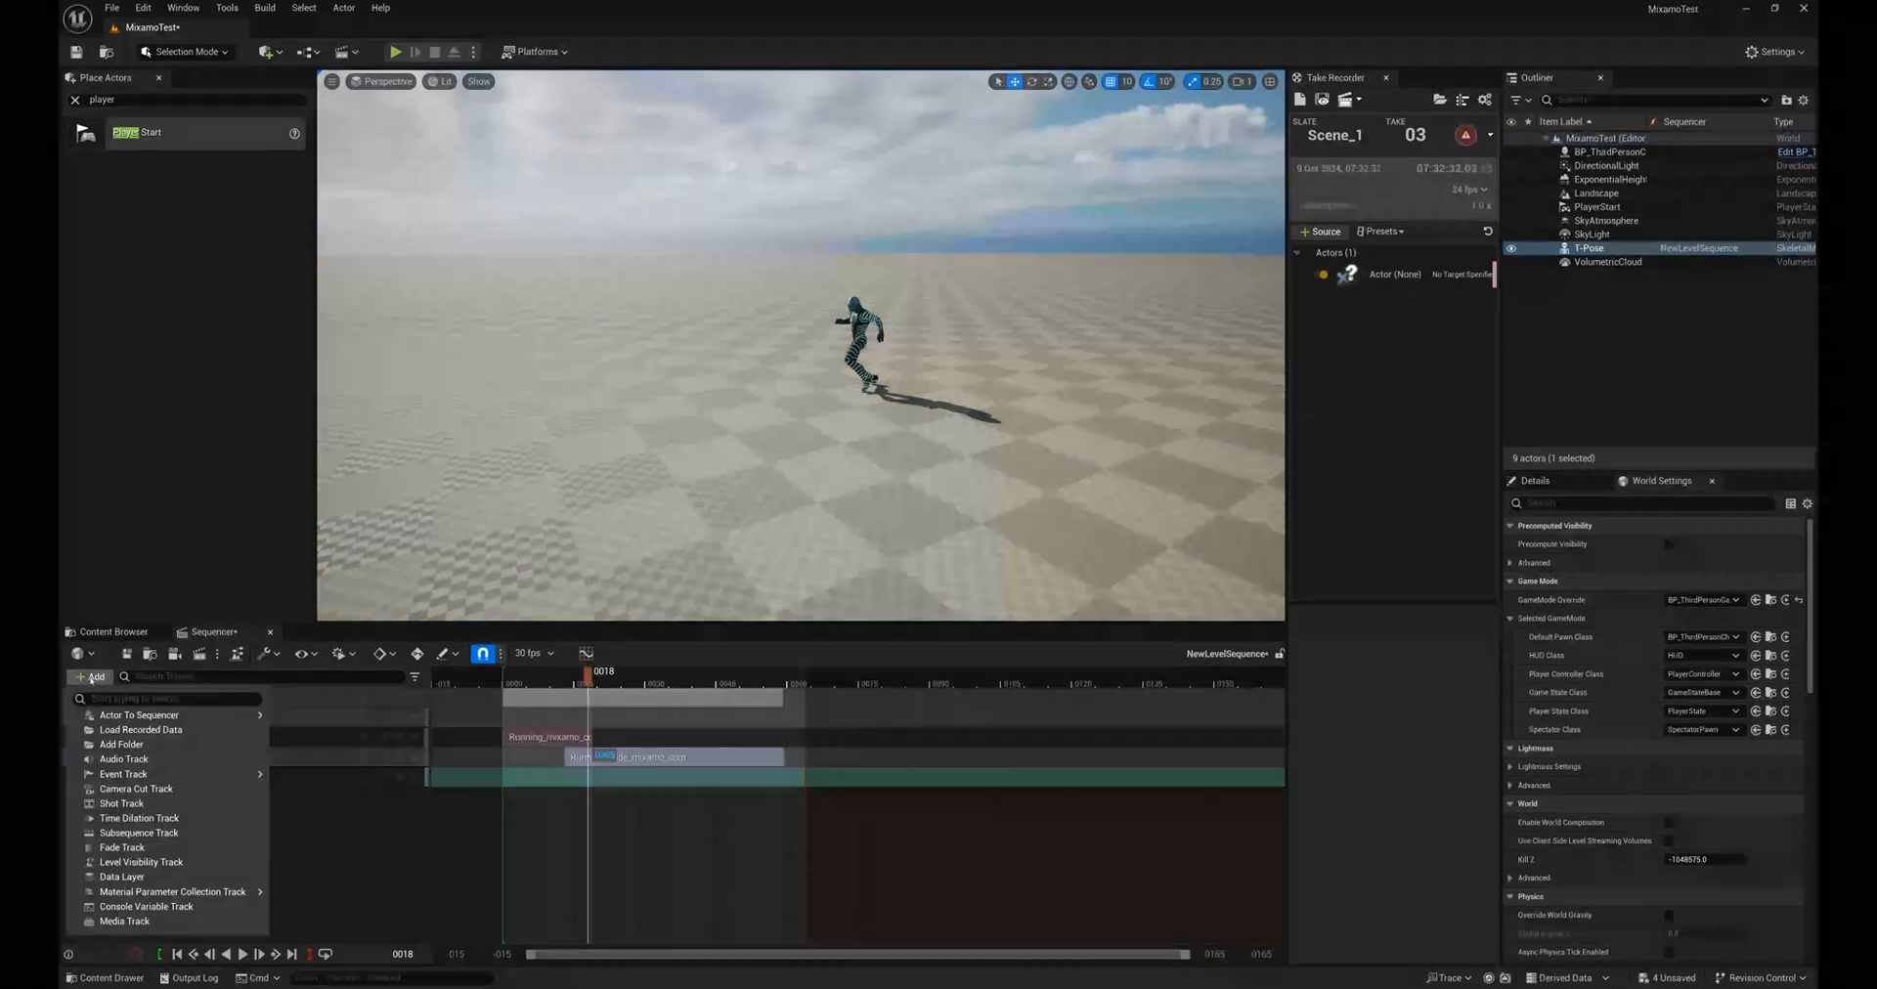
pyautogui.click(125, 789)
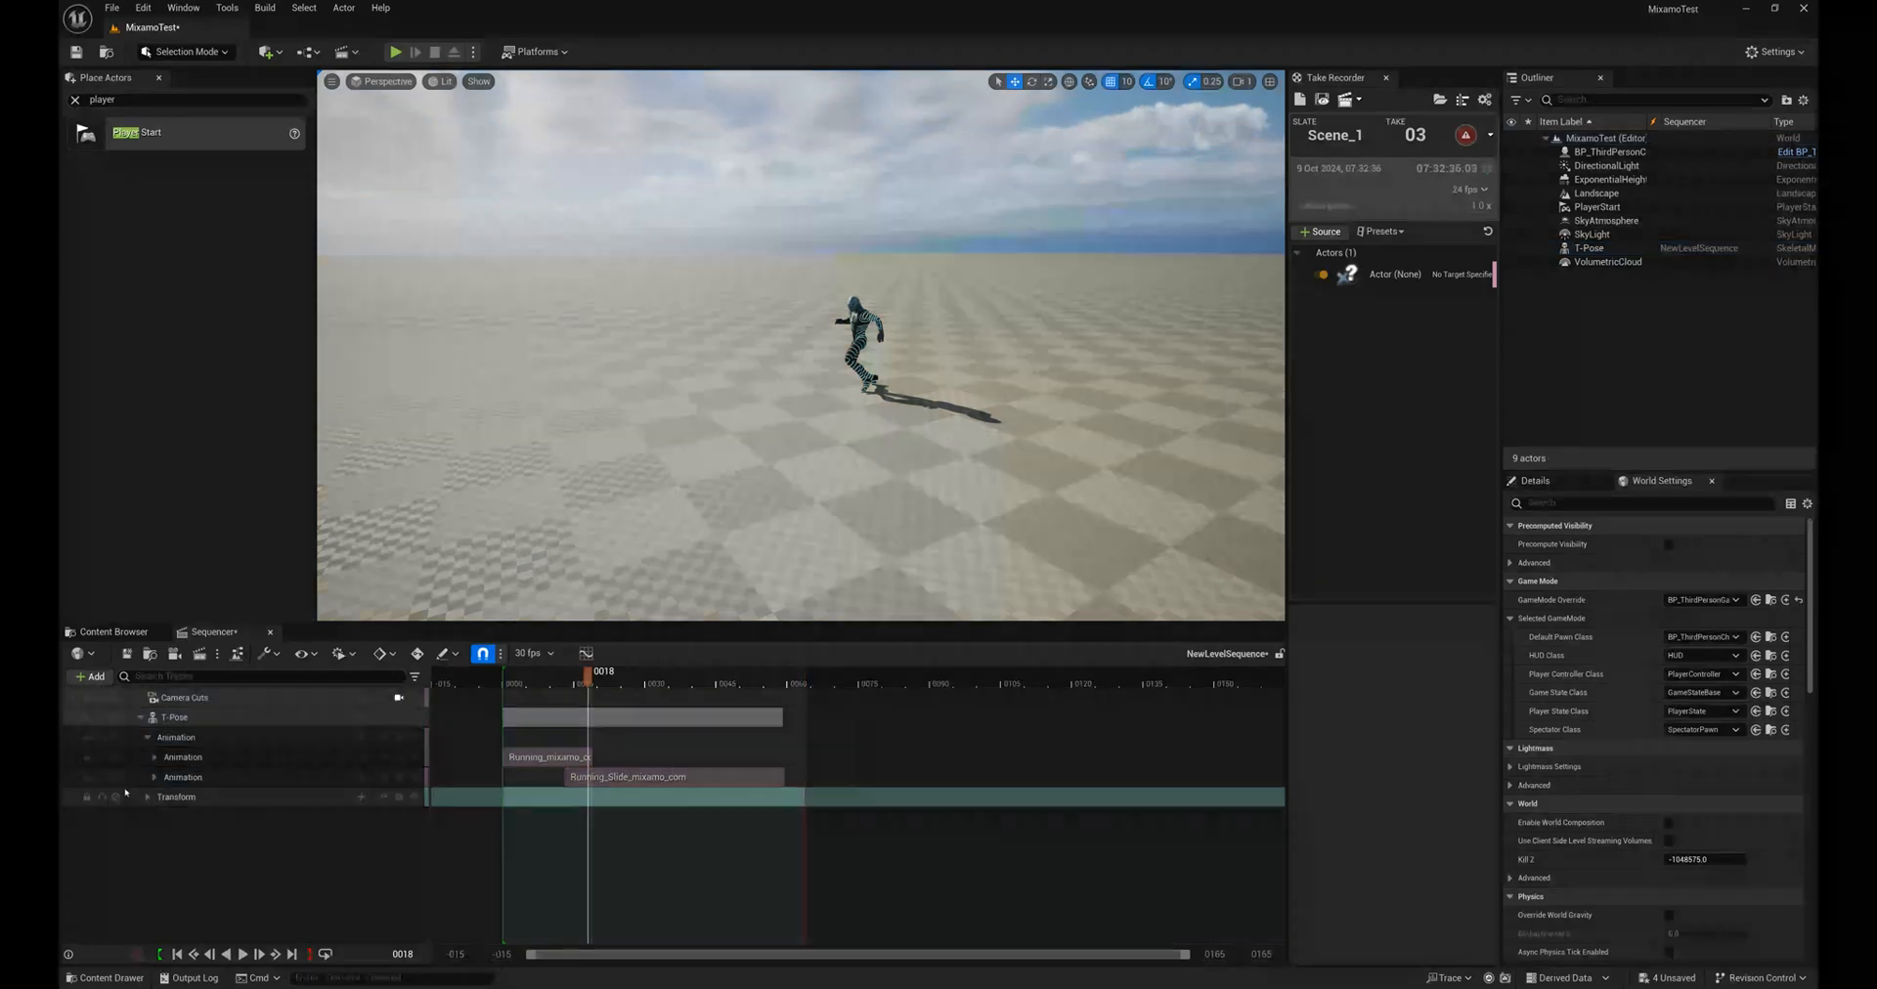
pyautogui.moveTo(582, 676); pyautogui.dragTo(632, 675)
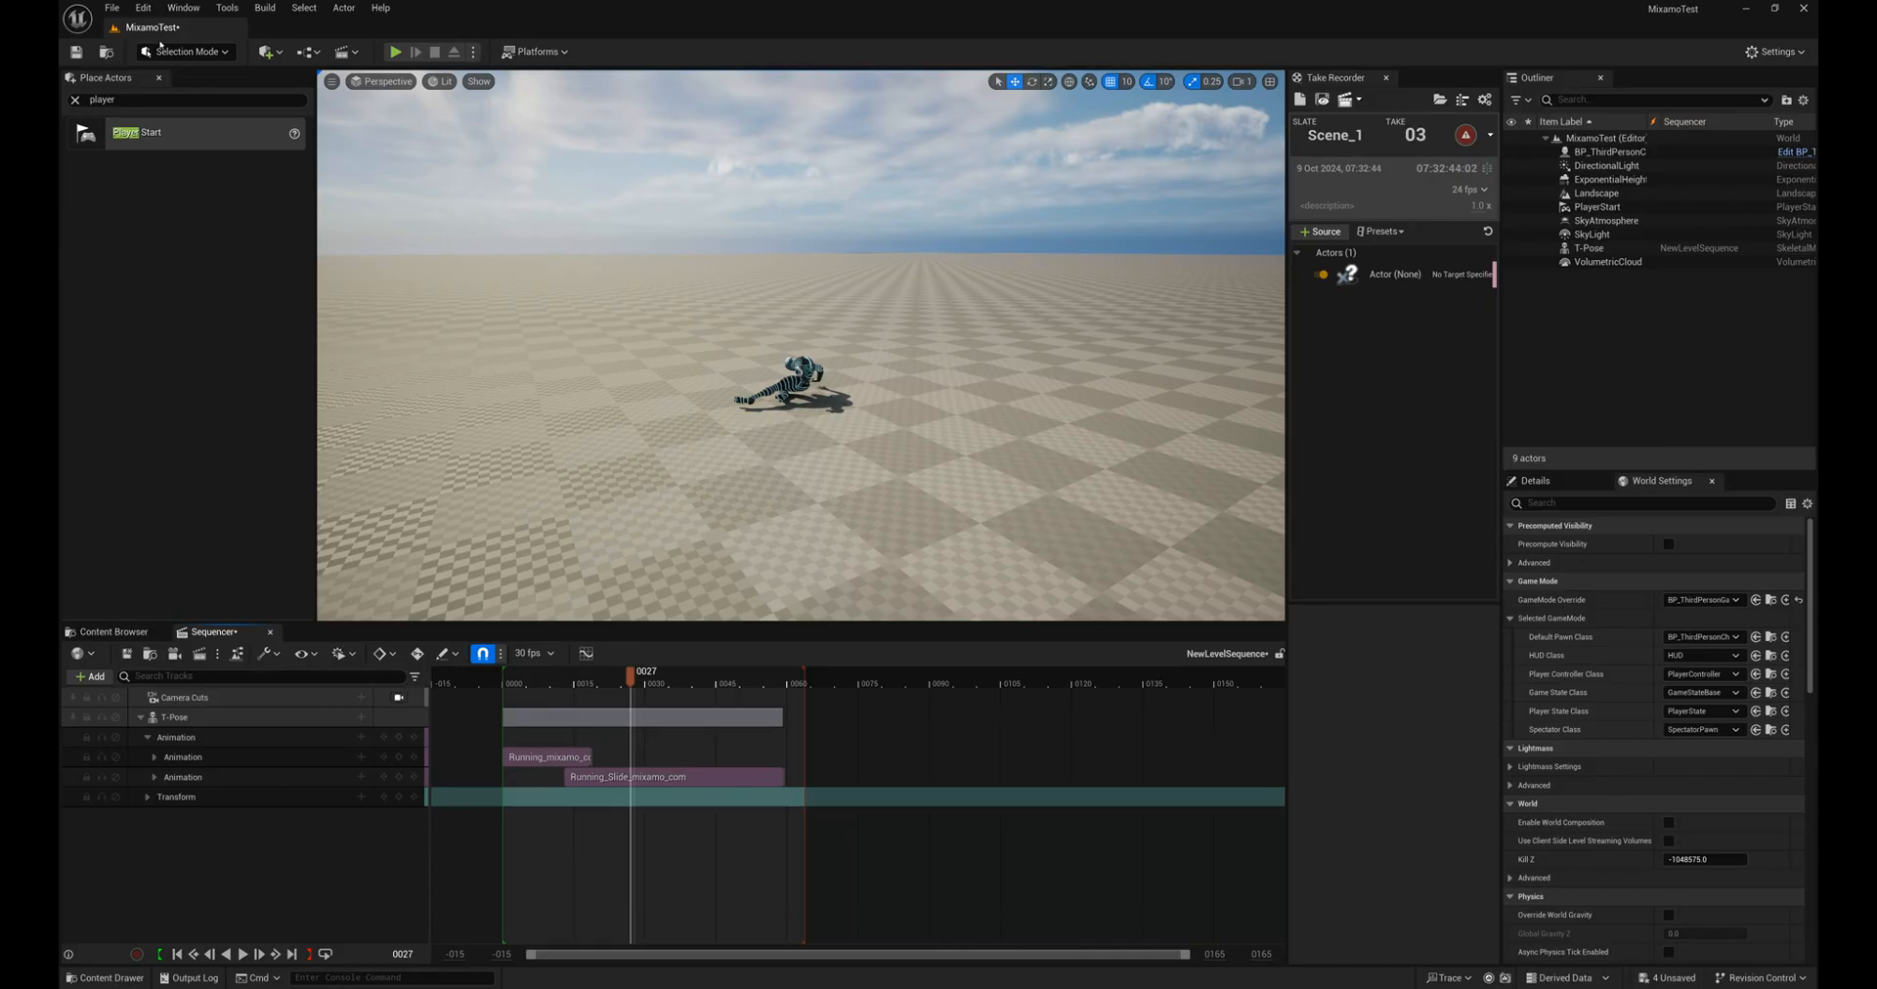
# Step: Search the placeable actors for "camera" and place a Cine Camera Actor in the level near the character
pyautogui.click(75, 100)
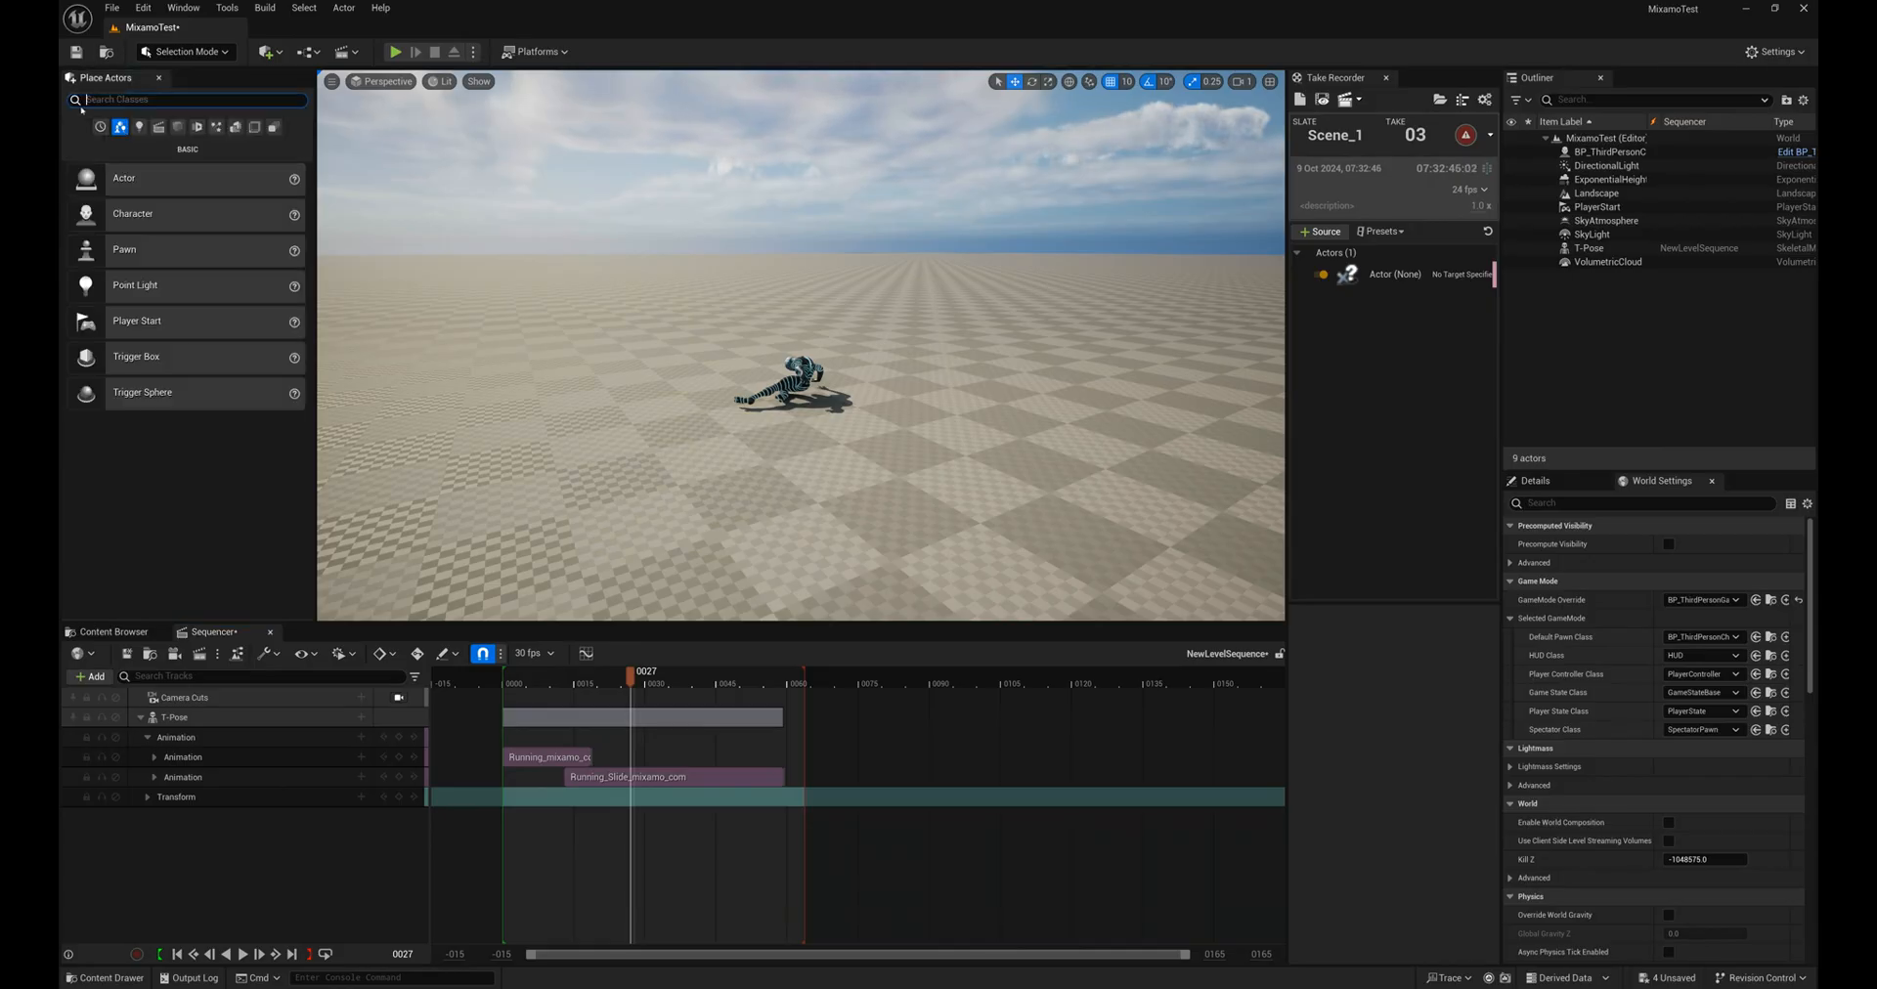
pyautogui.write('camera')
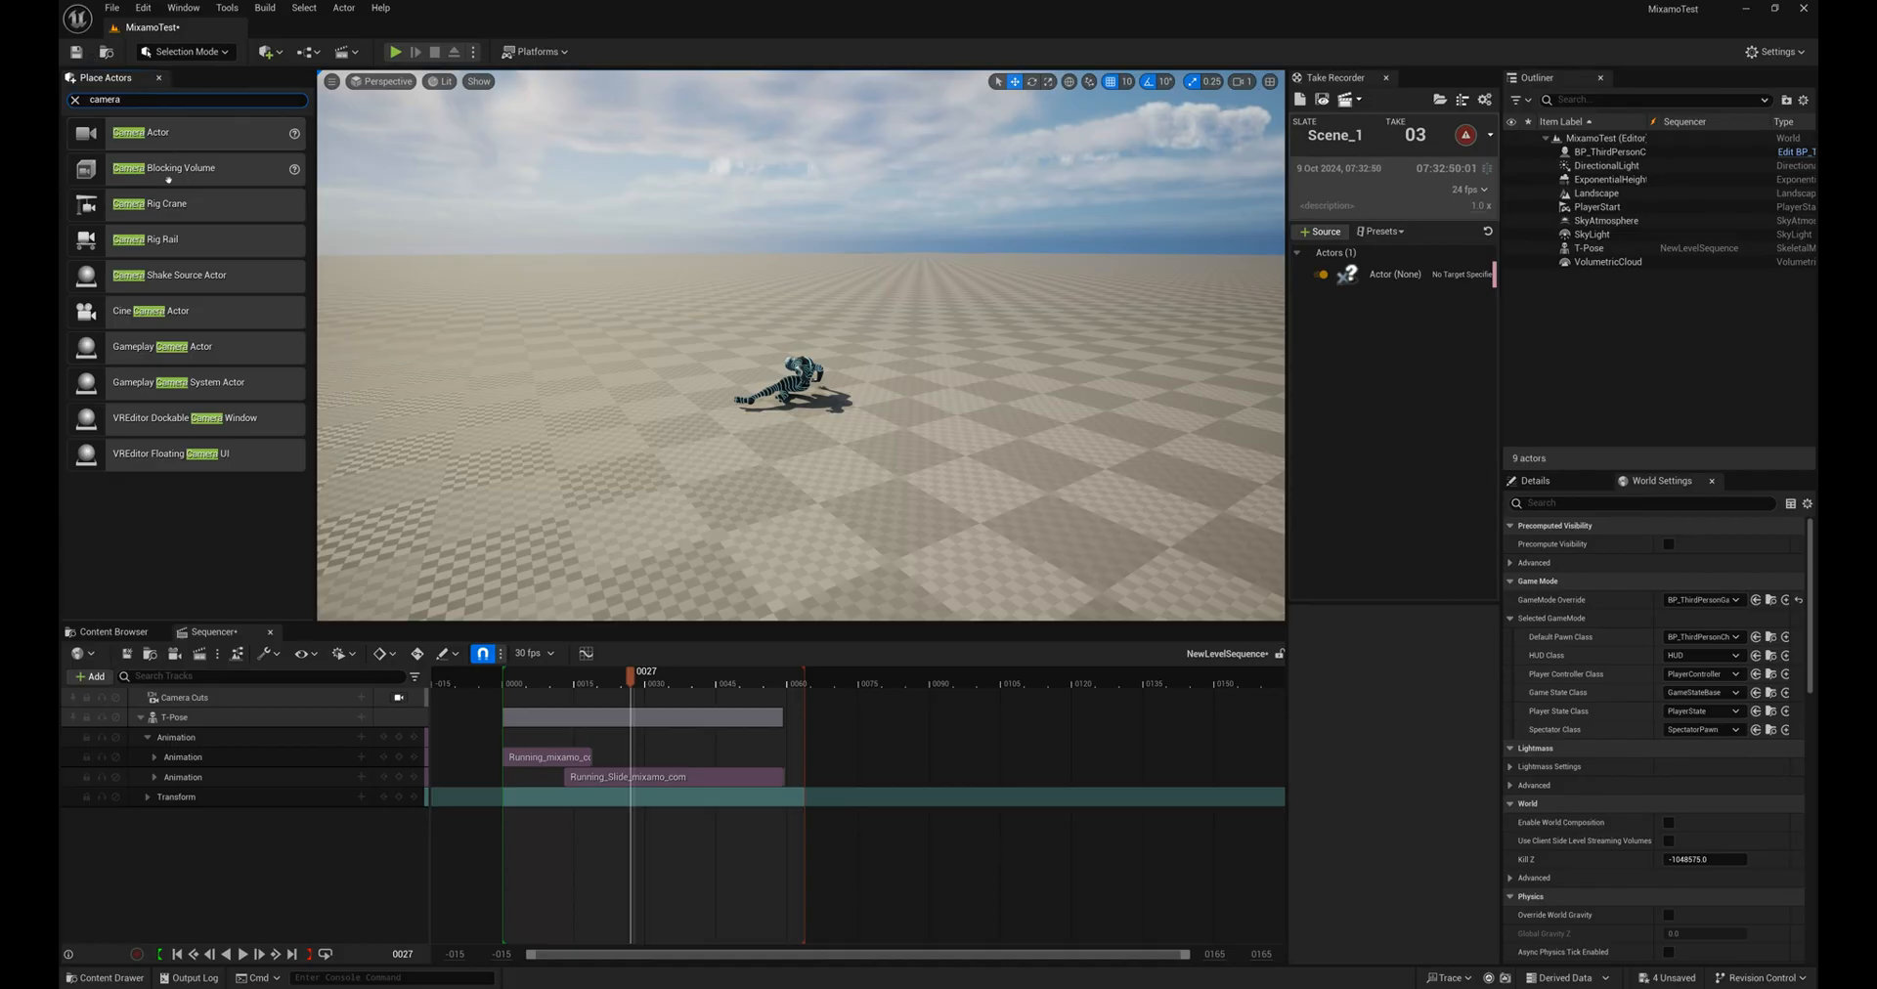
pyautogui.moveTo(154, 323); pyautogui.dragTo(621, 403)
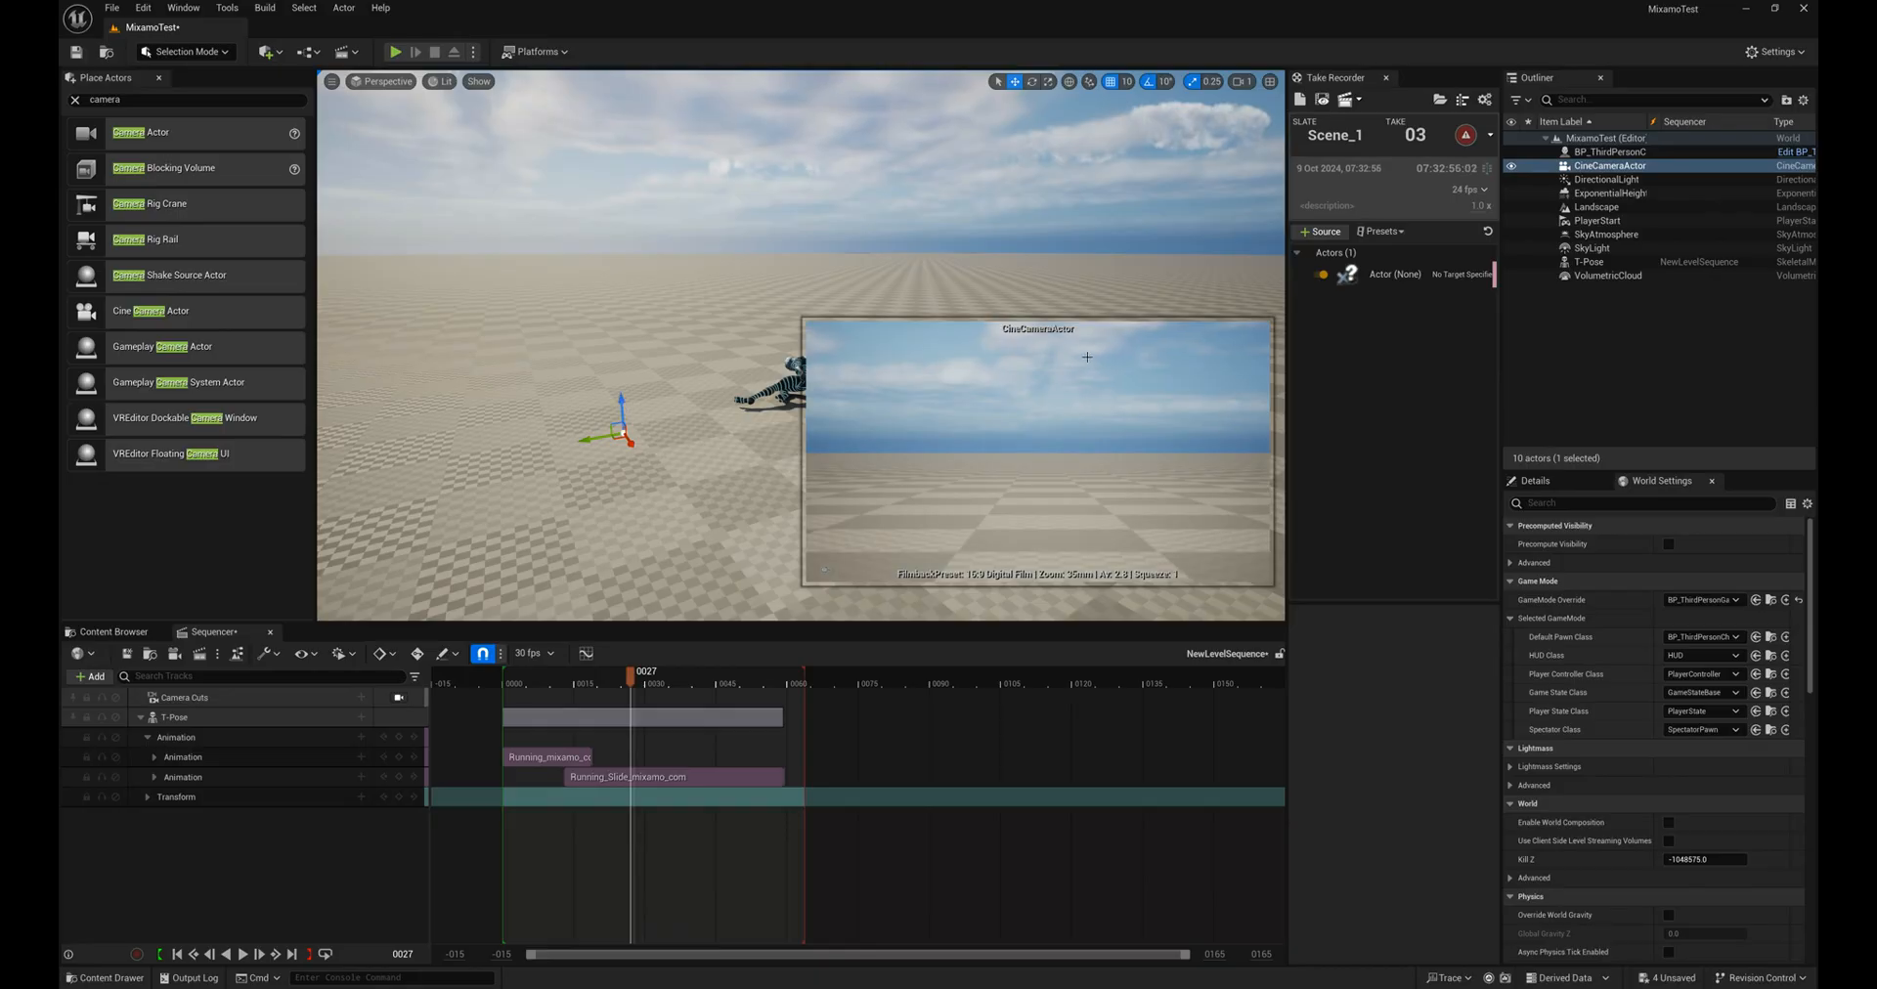
# Step: Switch the viewport to the Cinematic Viewport type and pilot the CineCameraActor
pyautogui.click(381, 82)
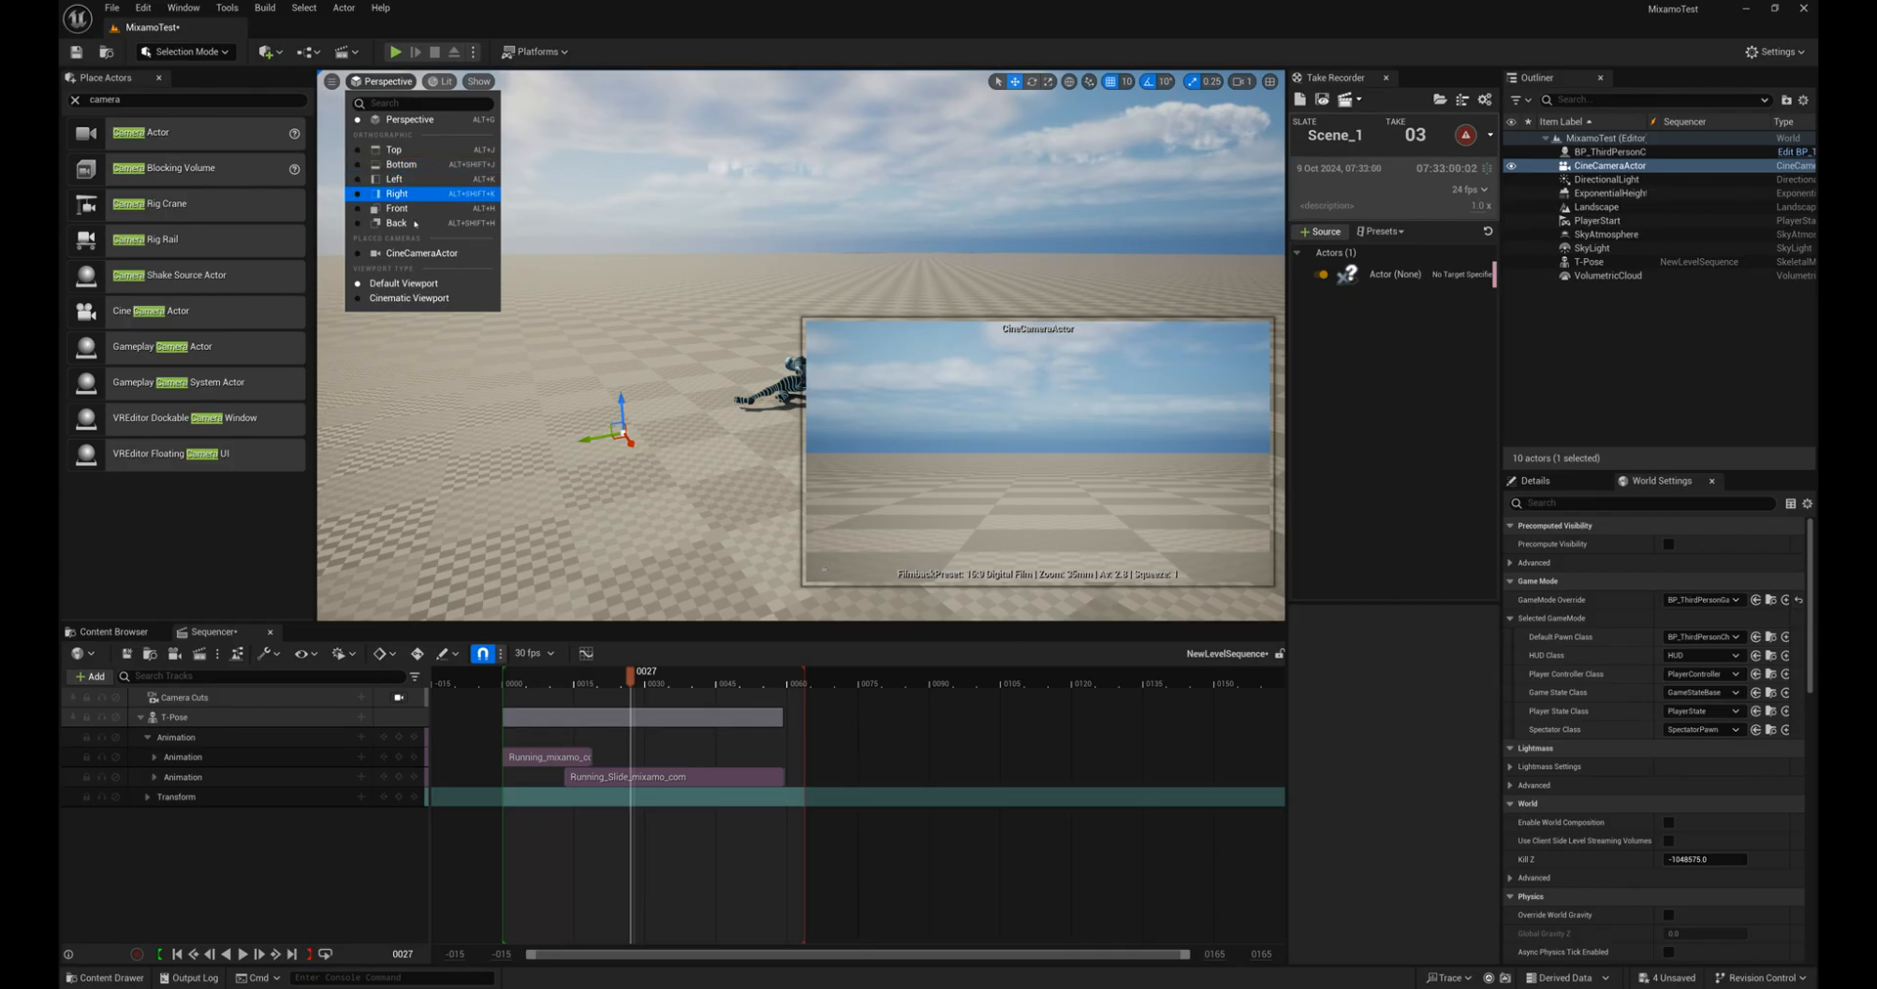
pyautogui.click(398, 298)
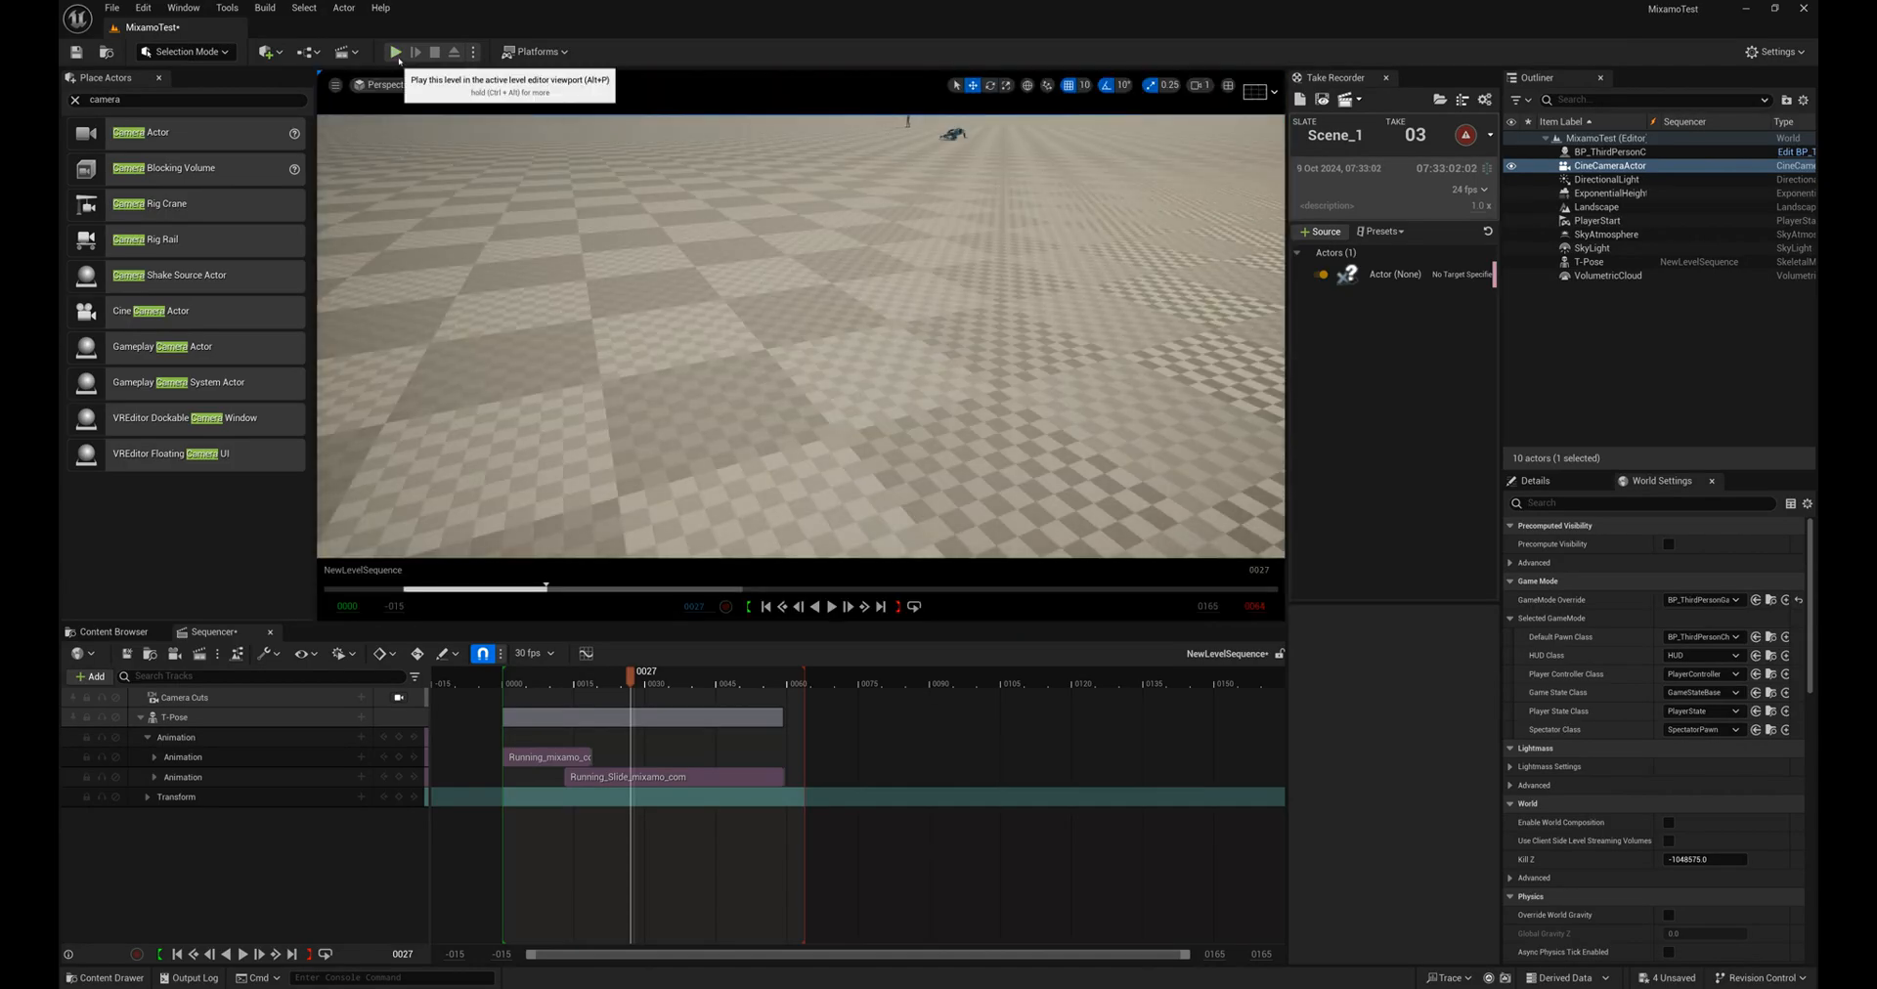
pyautogui.click(381, 85)
pyautogui.click(425, 256)
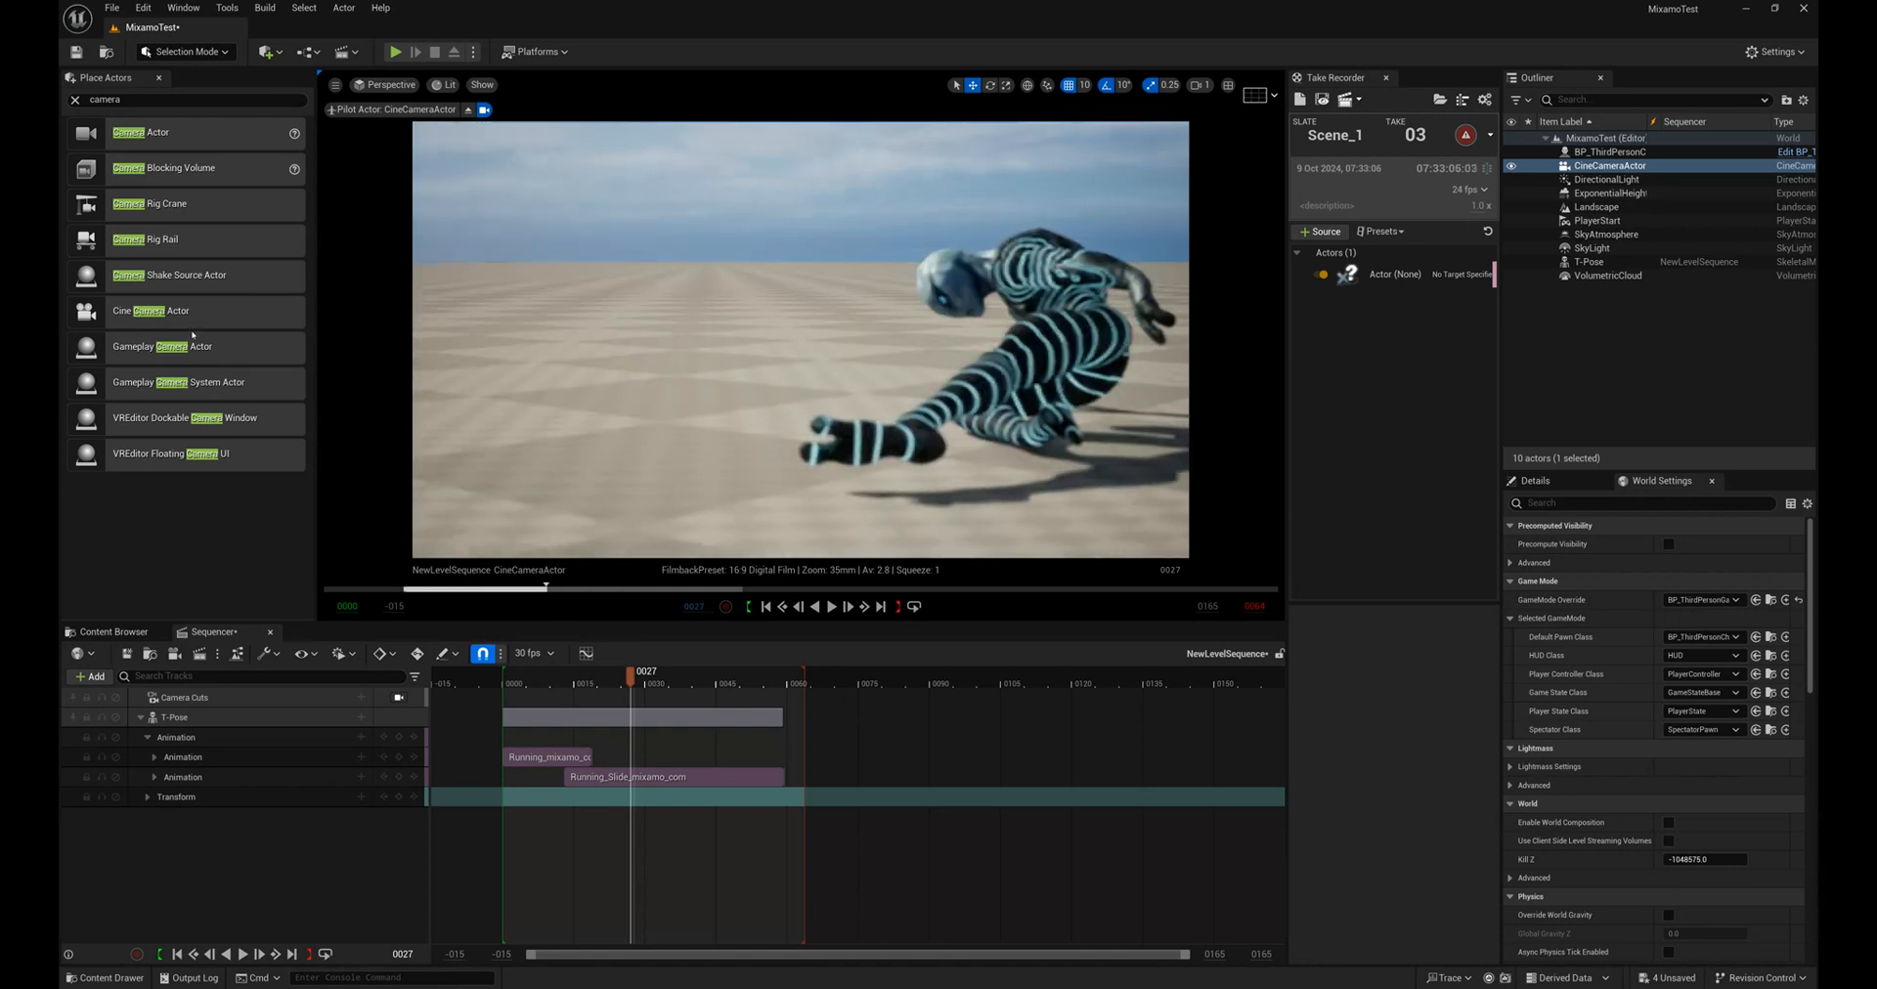
# Step: Position the piloted CineCameraActor to frame the character, checking the composition back to frame 14
pyautogui.moveTo(229, 332); pyautogui.dragTo(652, 482, button='right')
pyautogui.moveTo(646, 682)
pyautogui.mouseDown()
pyautogui.moveTo(538, 676)
pyautogui.moveTo(692, 679)
pyautogui.moveTo(626, 679)
pyautogui.mouseUp()
pyautogui.moveTo(625, 391)
pyautogui.mouseDown(button='right')
pyautogui.moveTo(565, 386)
pyautogui.moveTo(587, 431)
pyautogui.moveTo(594, 398)
pyautogui.mouseUp(button='right')
pyautogui.moveTo(622, 676); pyautogui.dragTo(573, 673)
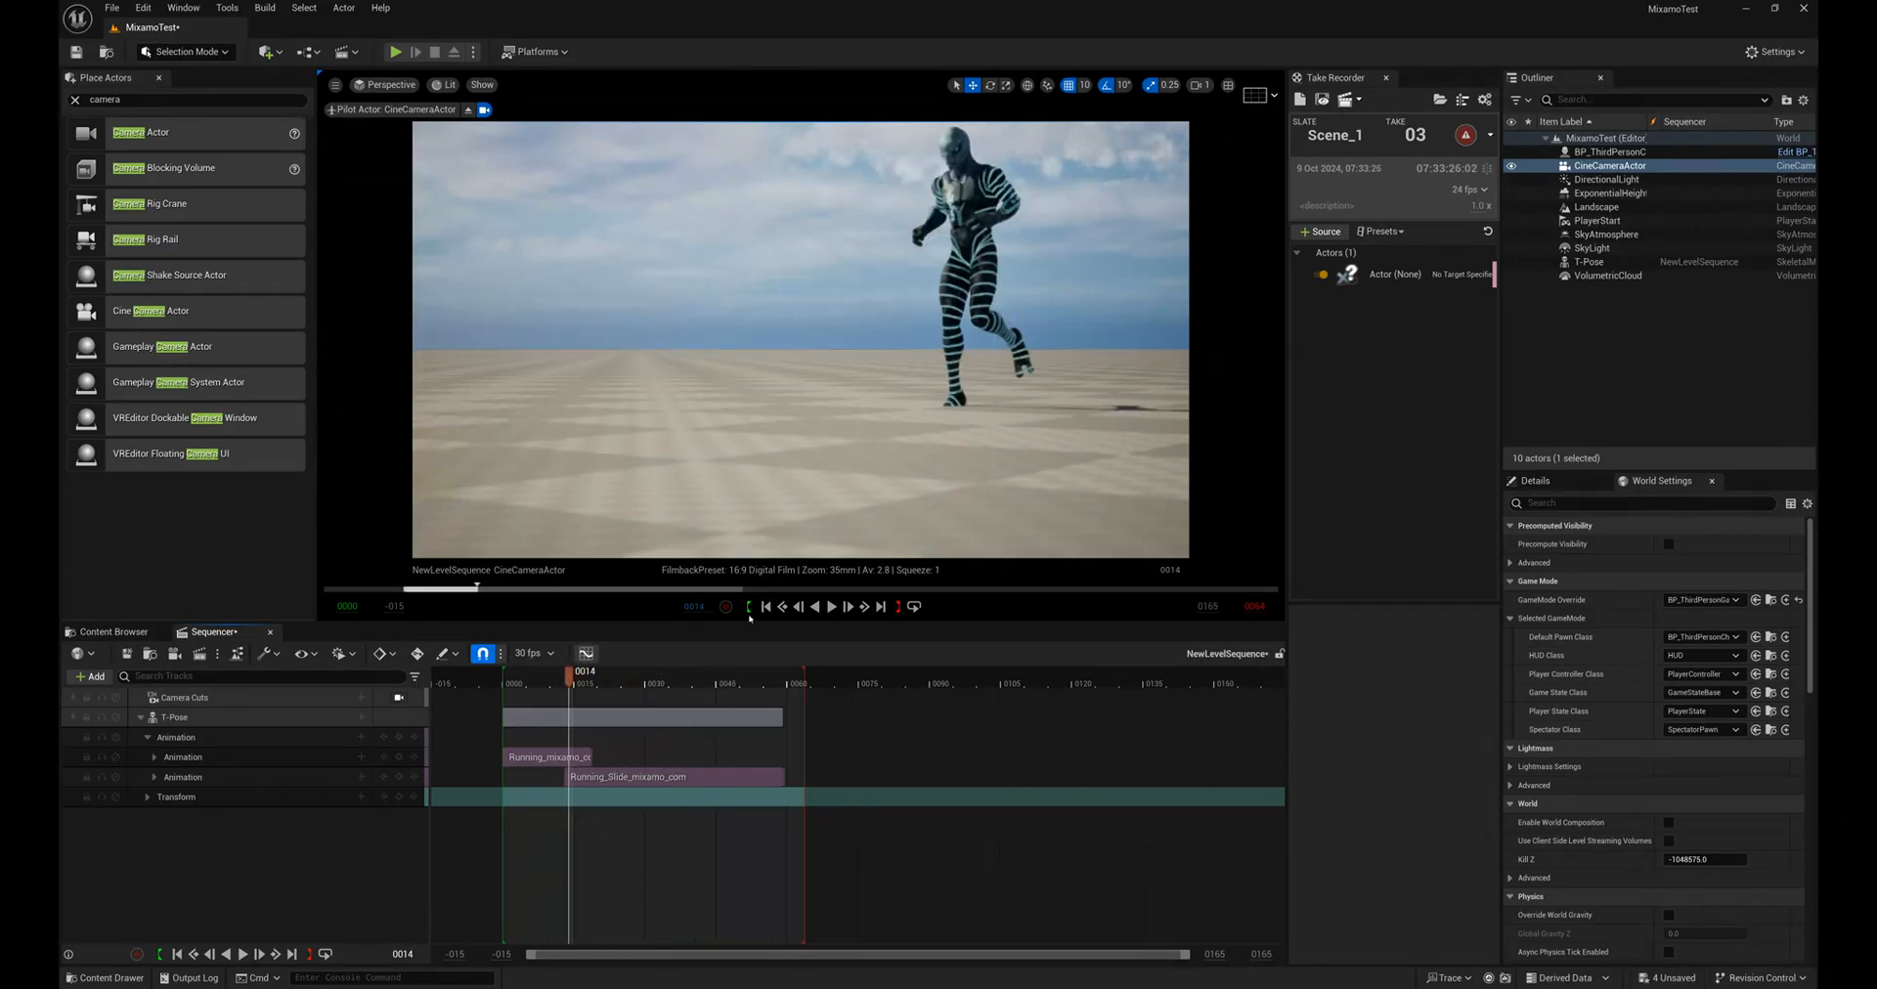
# Step: Show the CineCameraActor's details, inspect its filmback and lens settings, and choose the 50mm Prime f/1.8 lens
pyautogui.click(1586, 487)
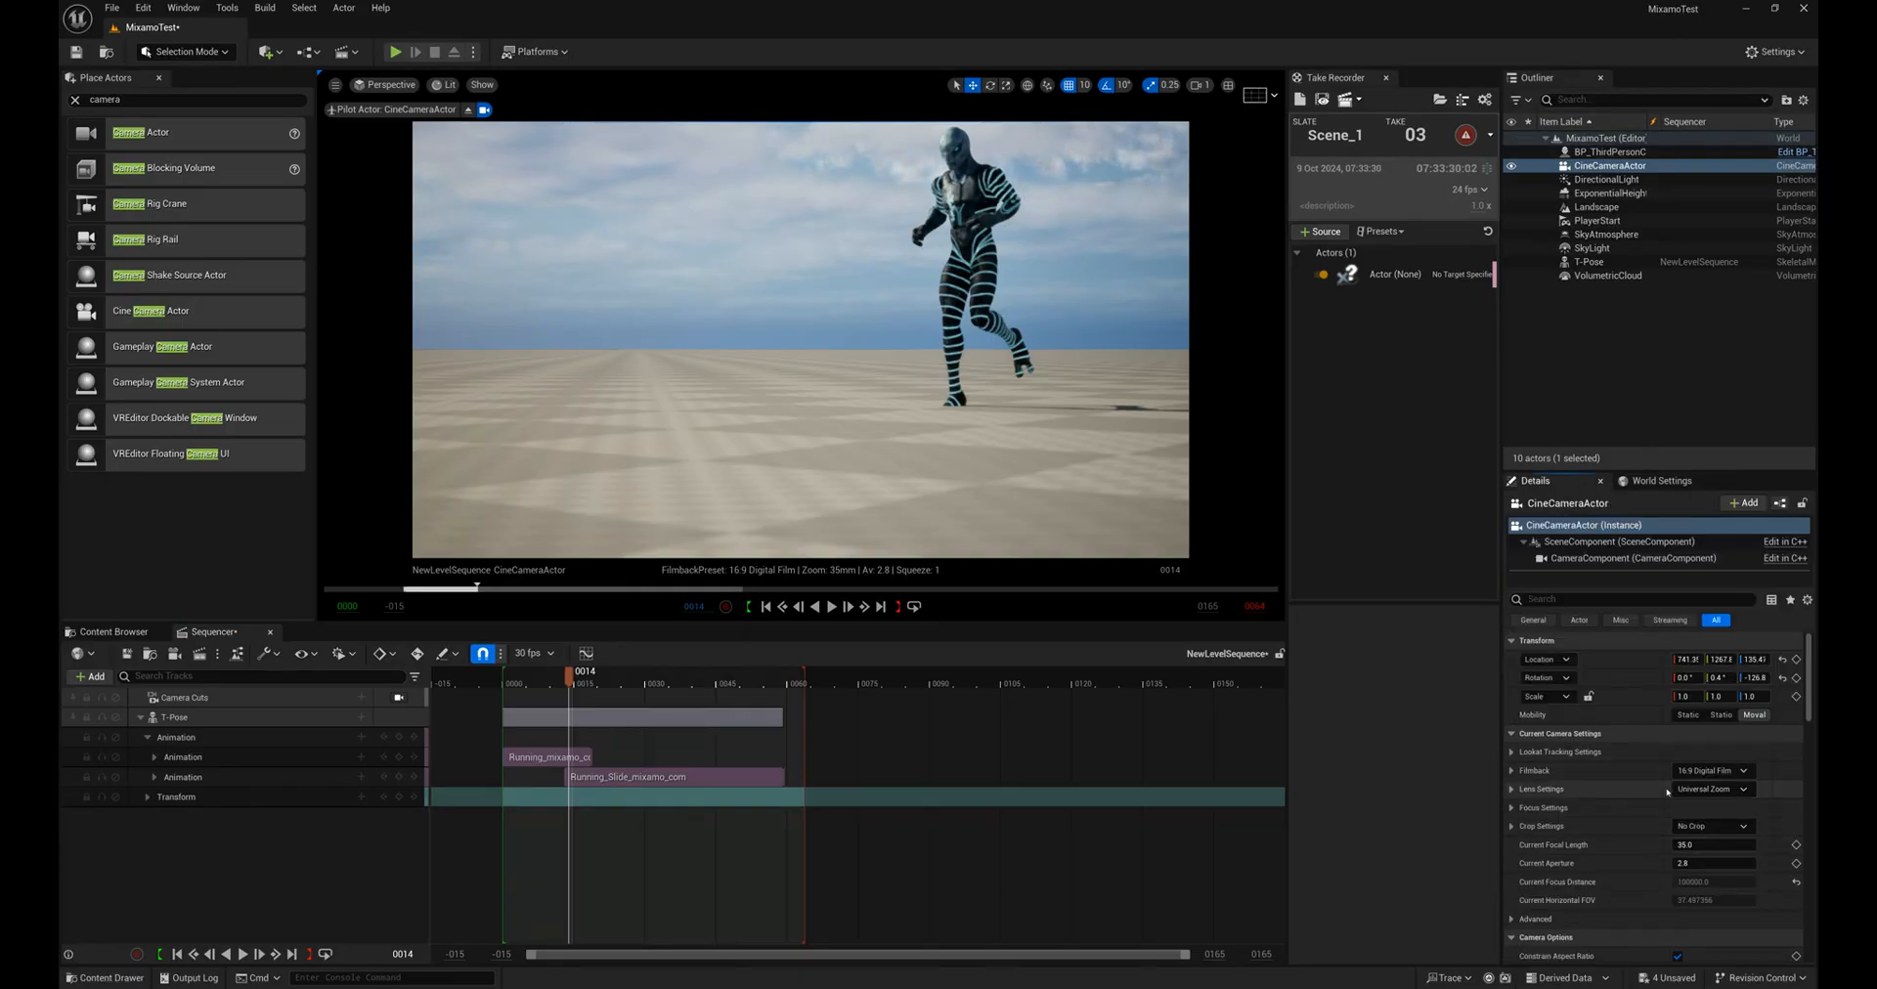
pyautogui.moveTo(1673, 471); pyautogui.dragTo(1672, 362)
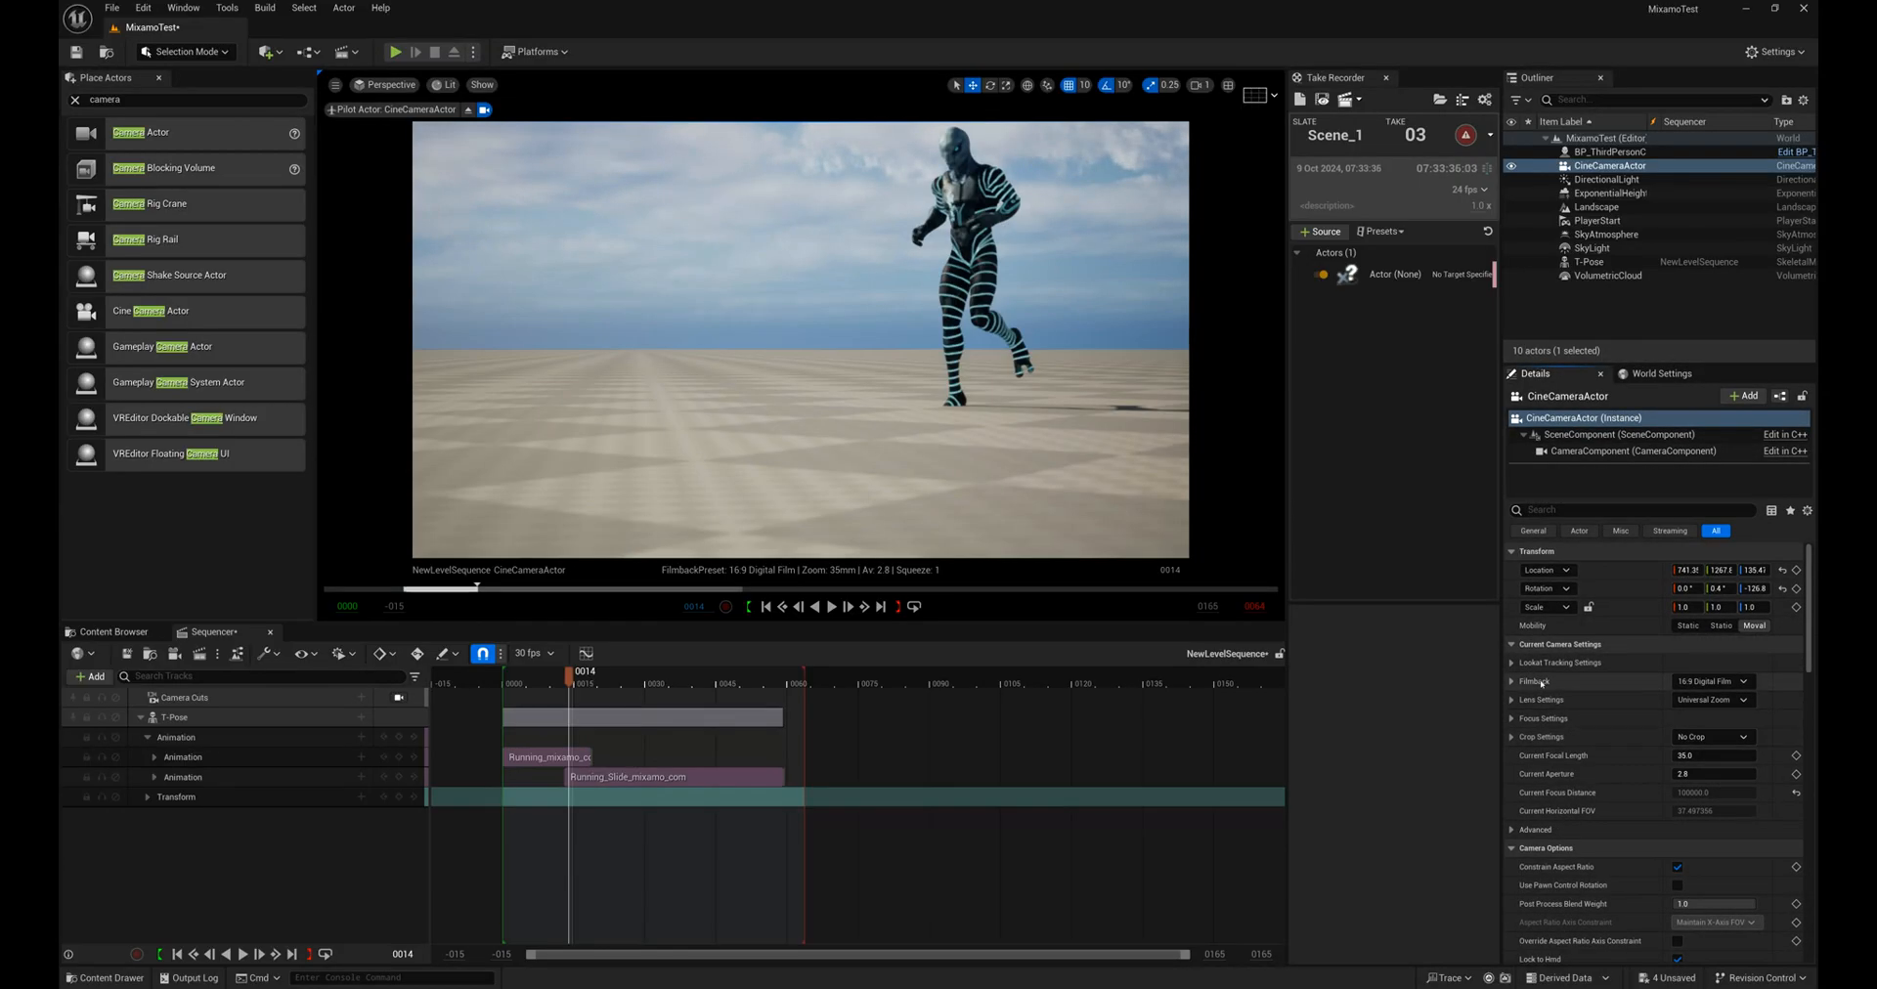
pyautogui.click(1513, 681)
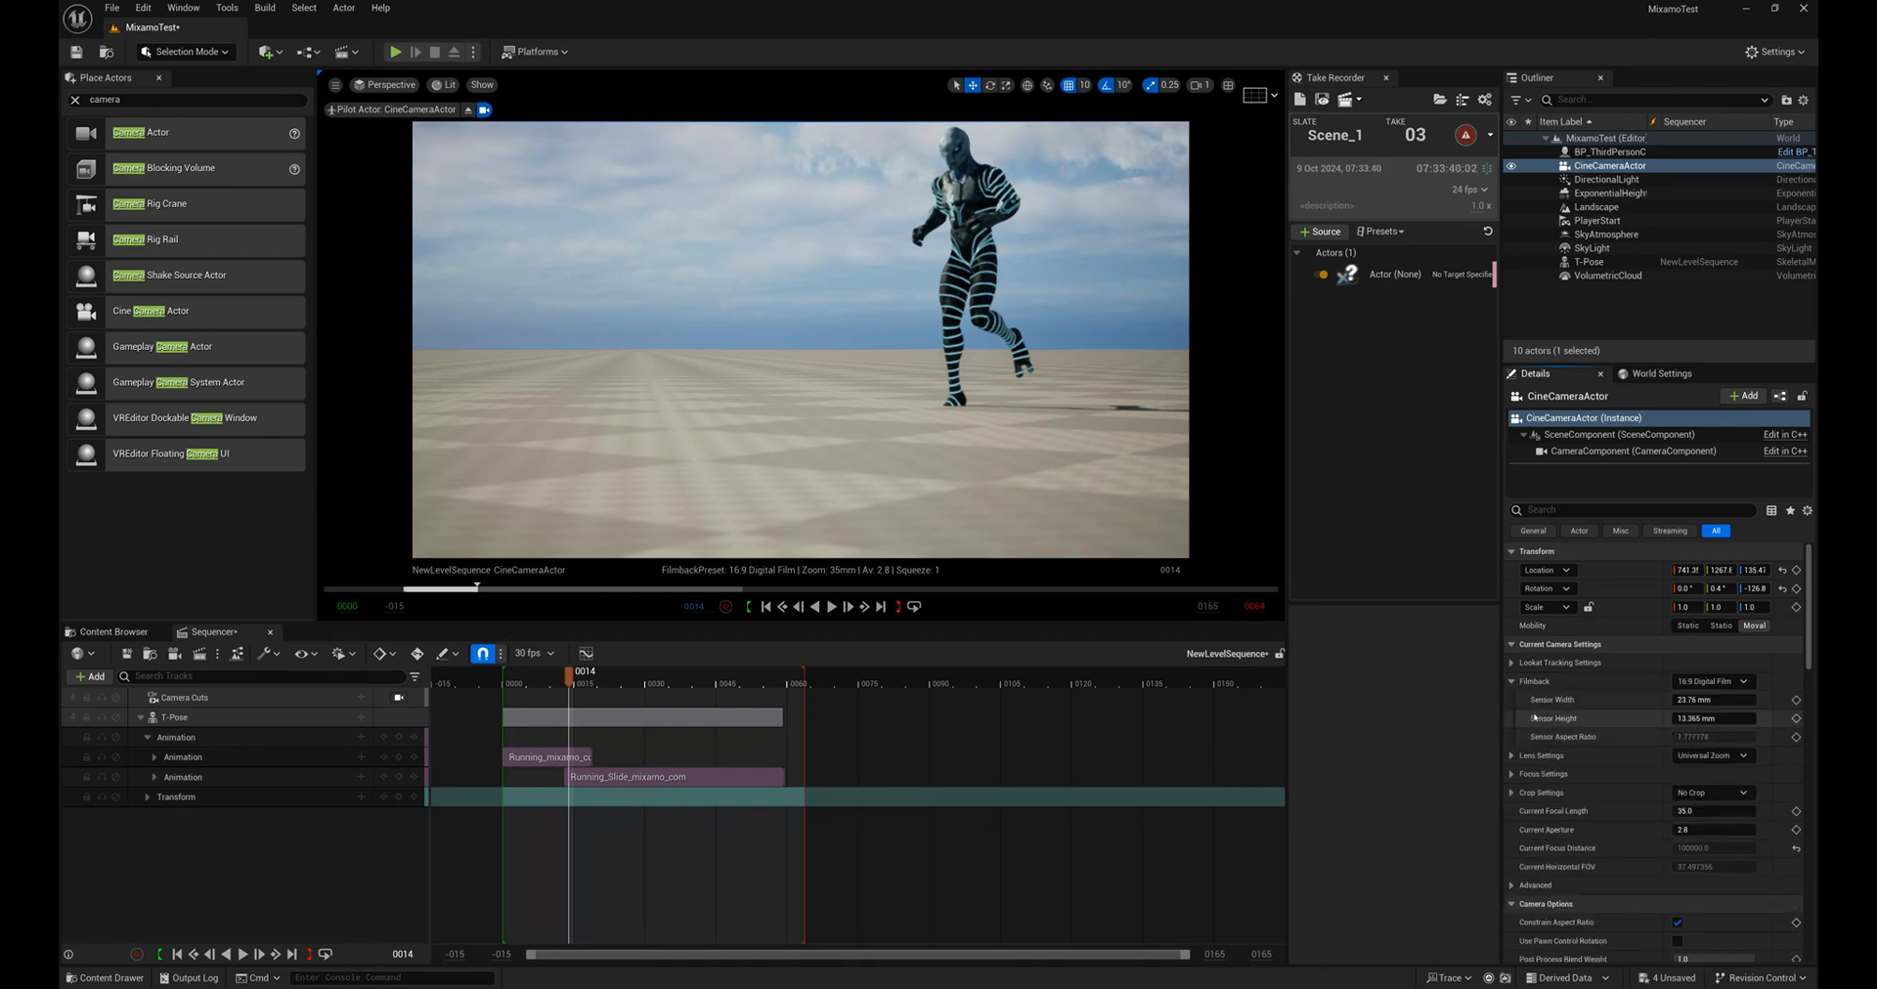
pyautogui.click(1513, 684)
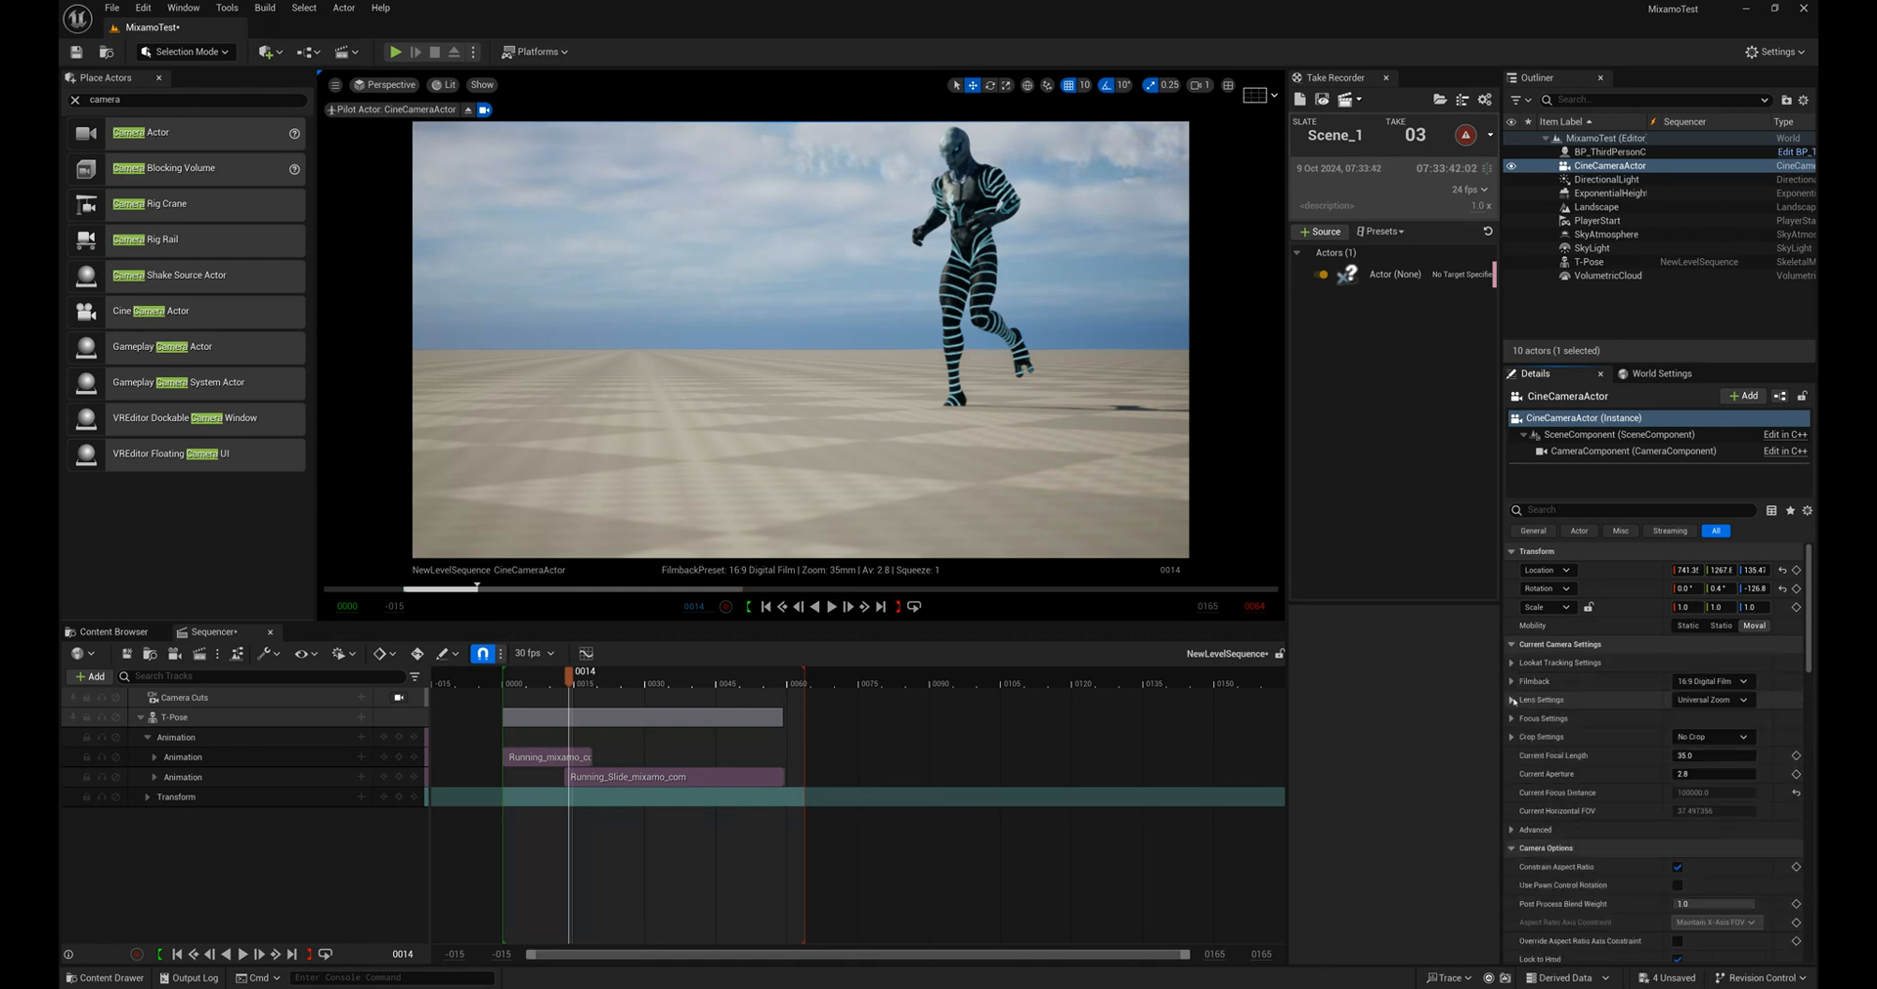
pyautogui.click(1512, 700)
pyautogui.click(1512, 700)
pyautogui.click(1705, 700)
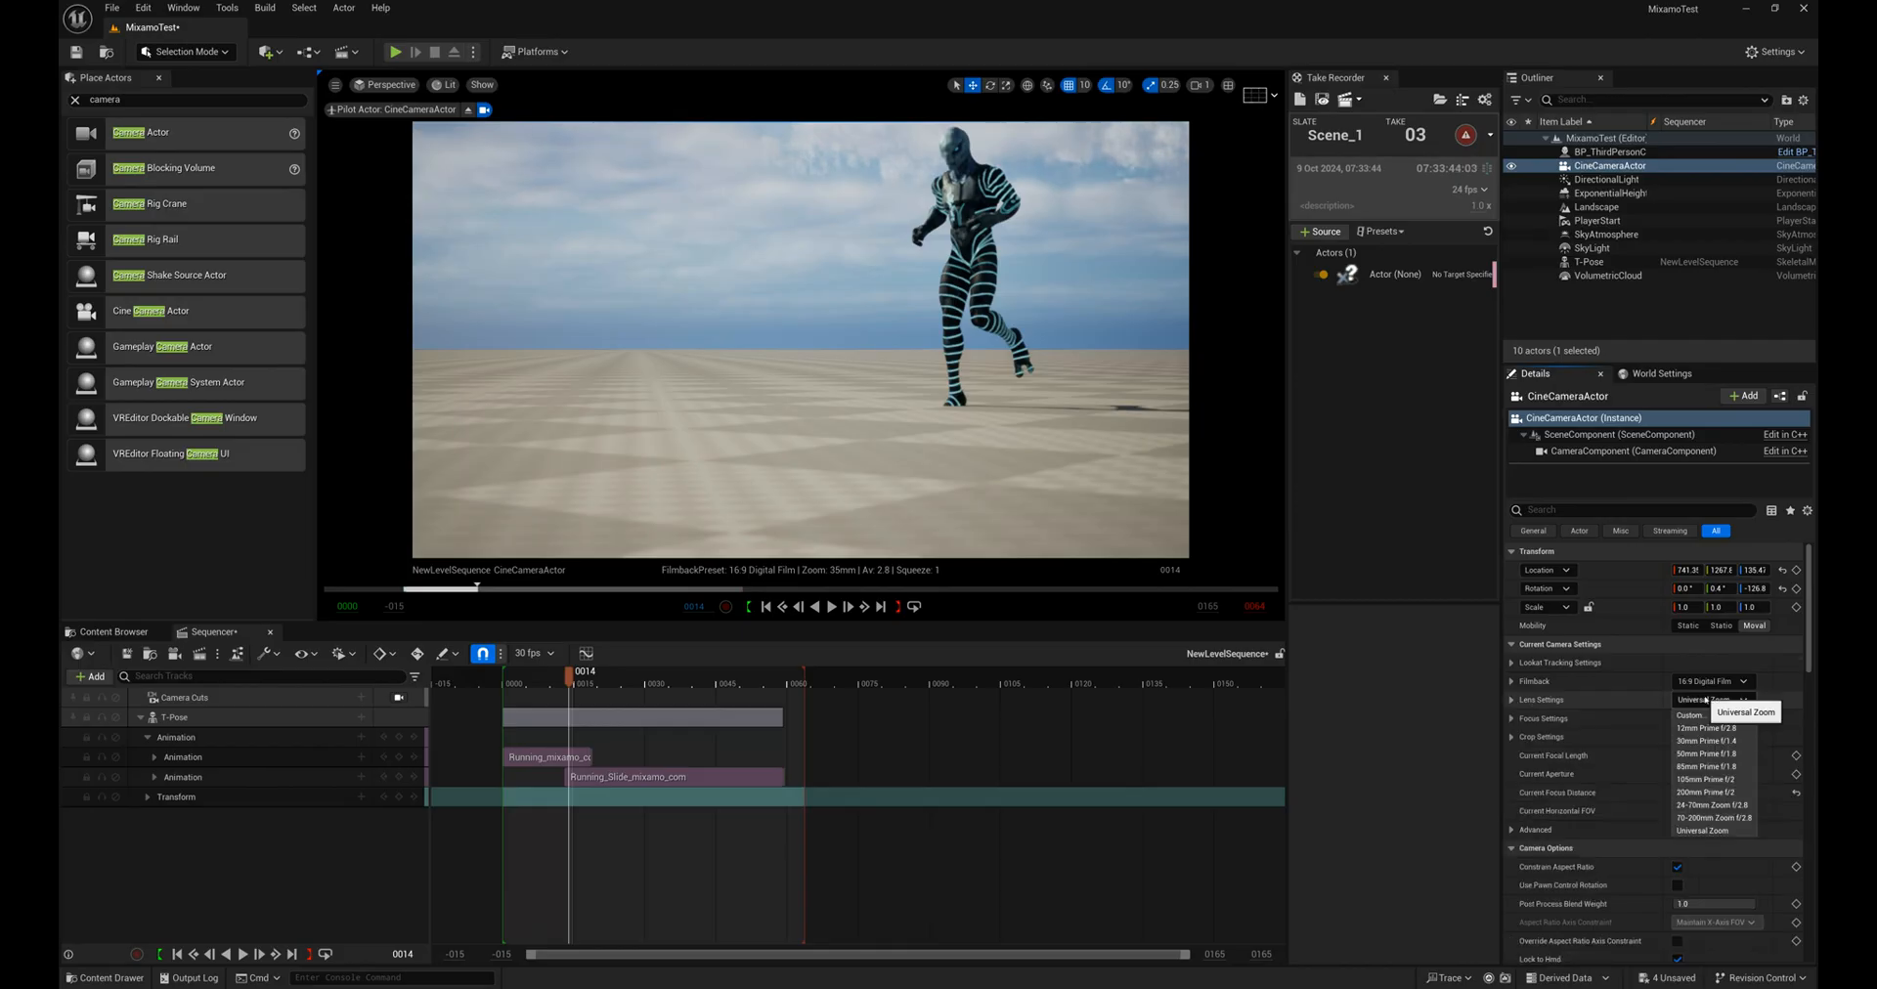
pyautogui.click(1679, 756)
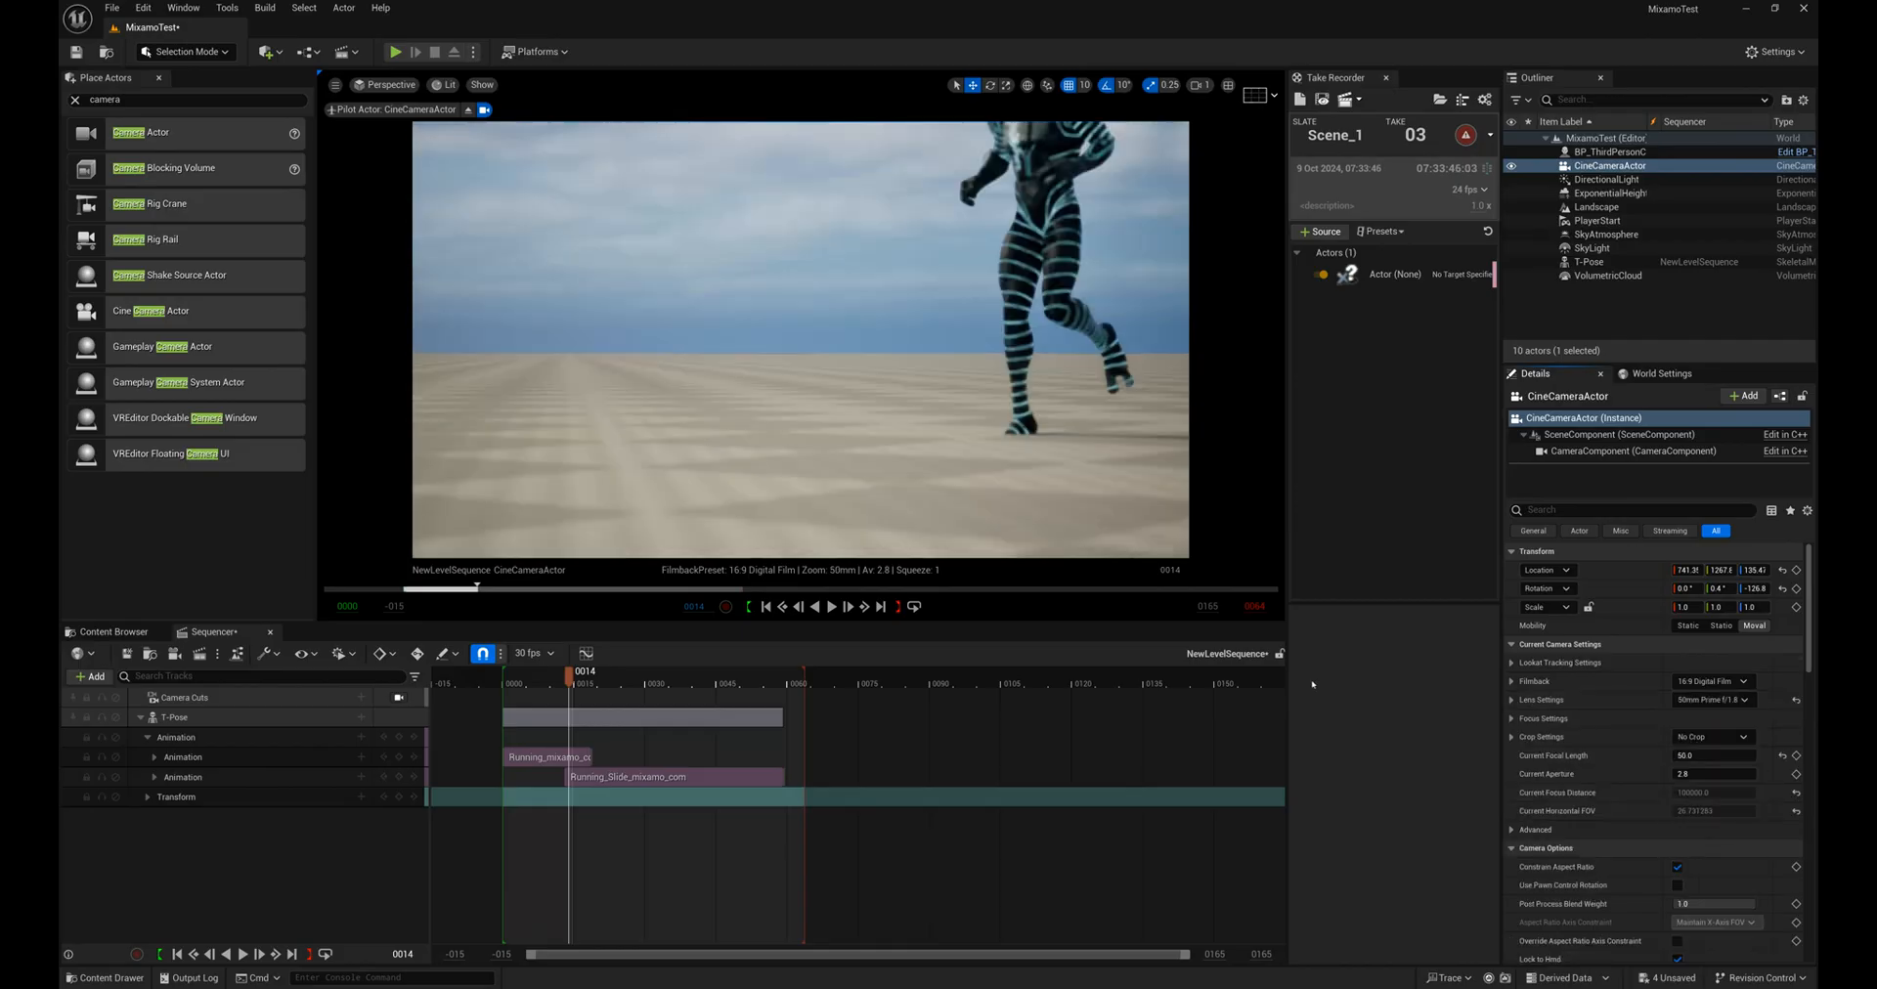
# Step: Pull the camera back and re-aim it to fit the whole character in frame, checking at frame 19
pyautogui.moveTo(743, 391); pyautogui.dragTo(759, 386, button='right')
pyautogui.press('s')
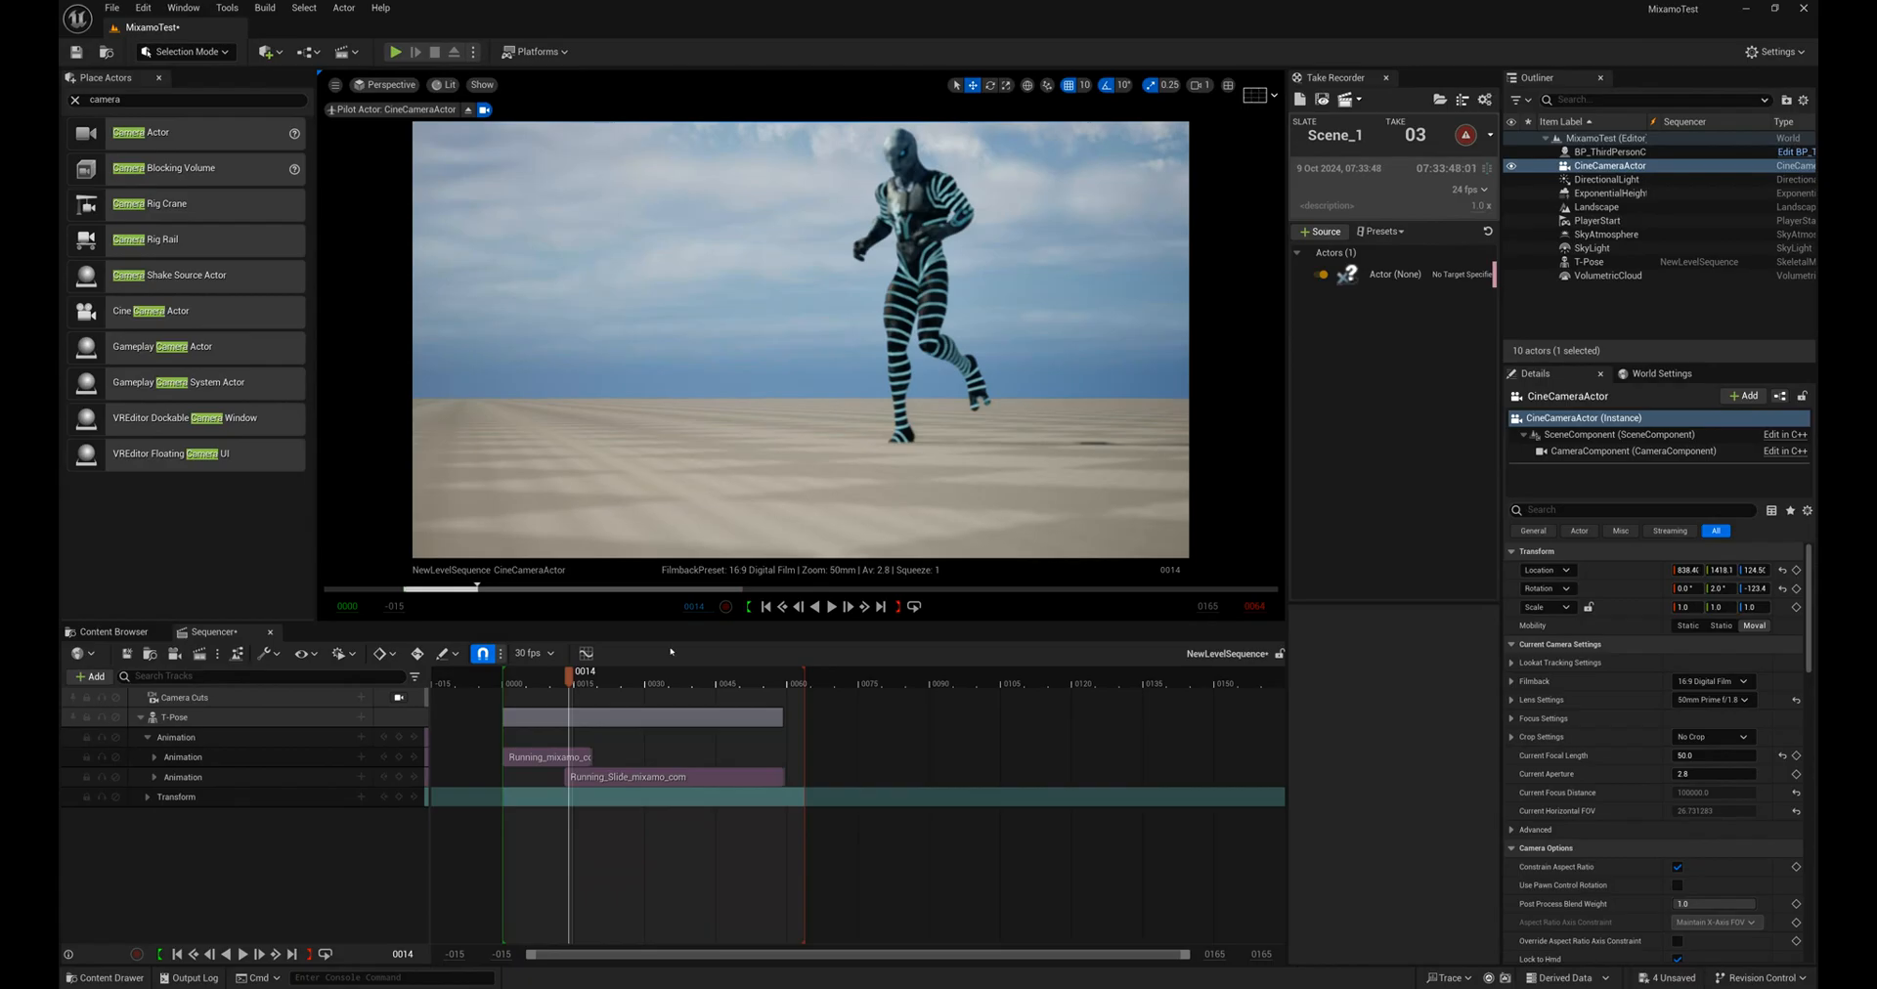
pyautogui.moveTo(570, 681)
pyautogui.mouseDown()
pyautogui.moveTo(532, 679)
pyautogui.moveTo(649, 678)
pyautogui.moveTo(598, 679)
pyautogui.mouseUp()
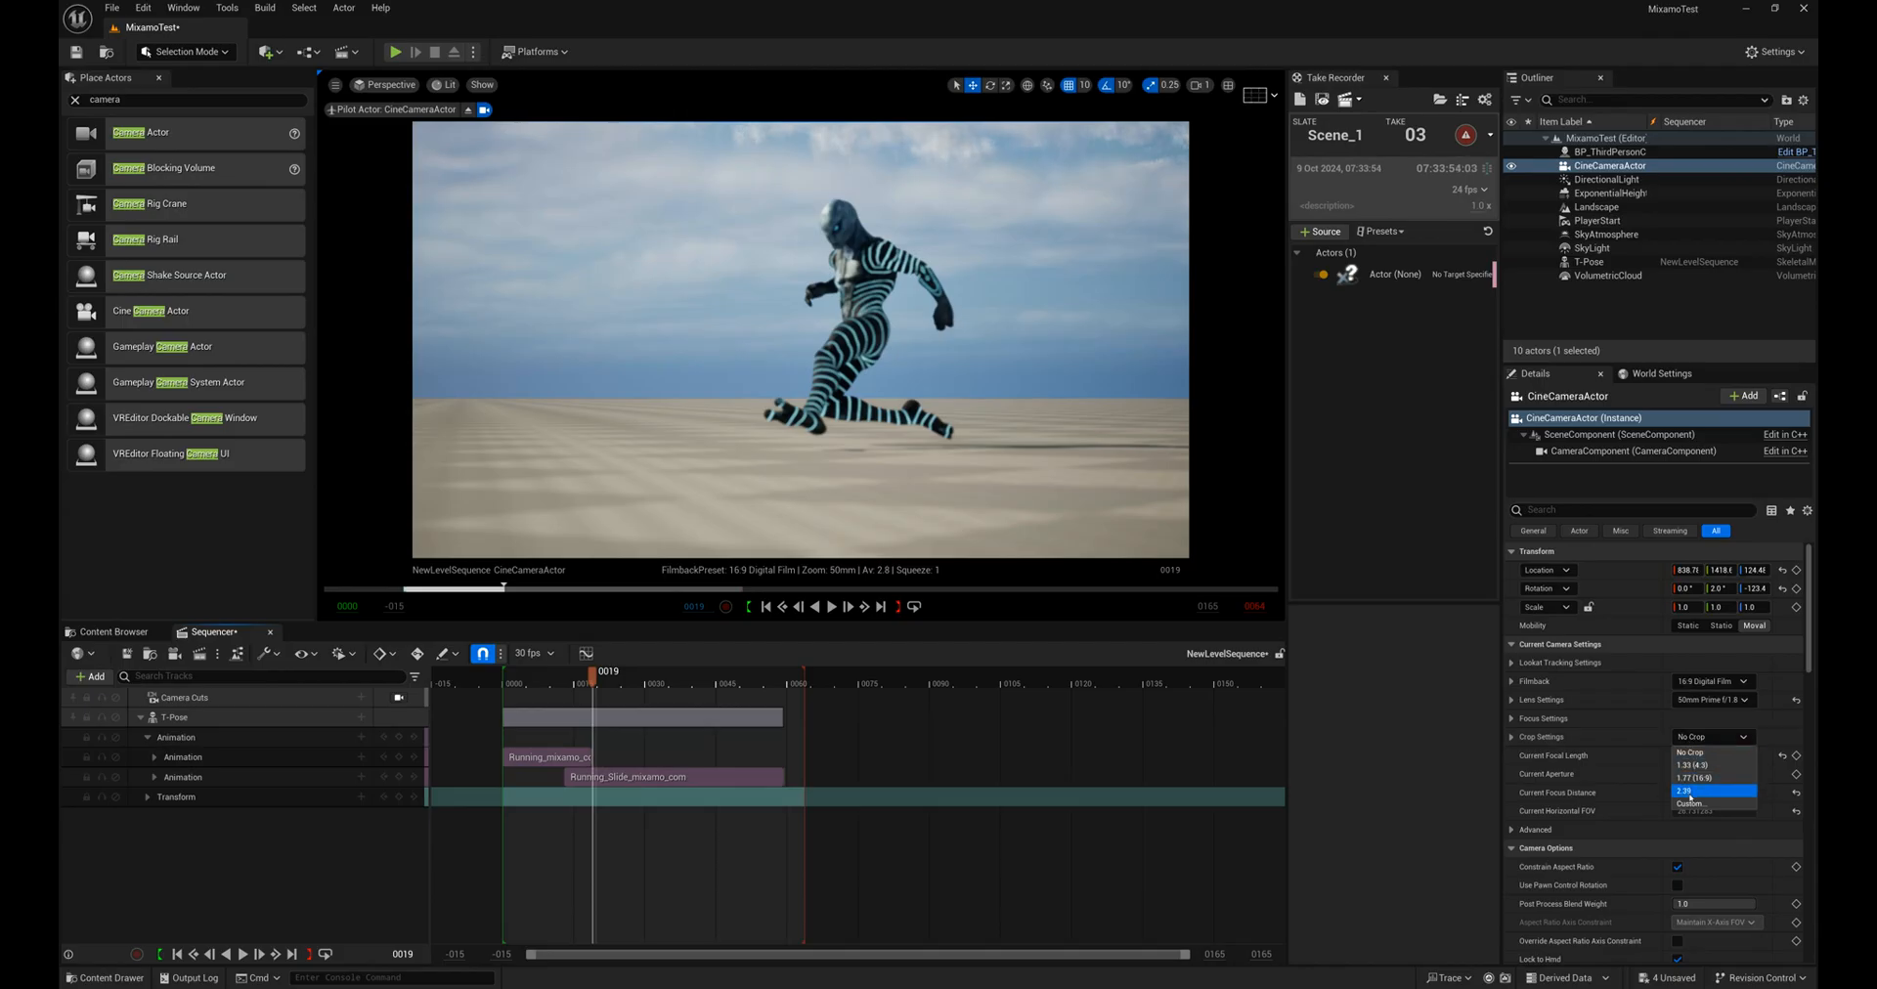
# Step: Set the camera's crop to 2.39 and check the framing through frame 35
pyautogui.click(1689, 795)
pyautogui.moveTo(592, 674); pyautogui.dragTo(671, 687)
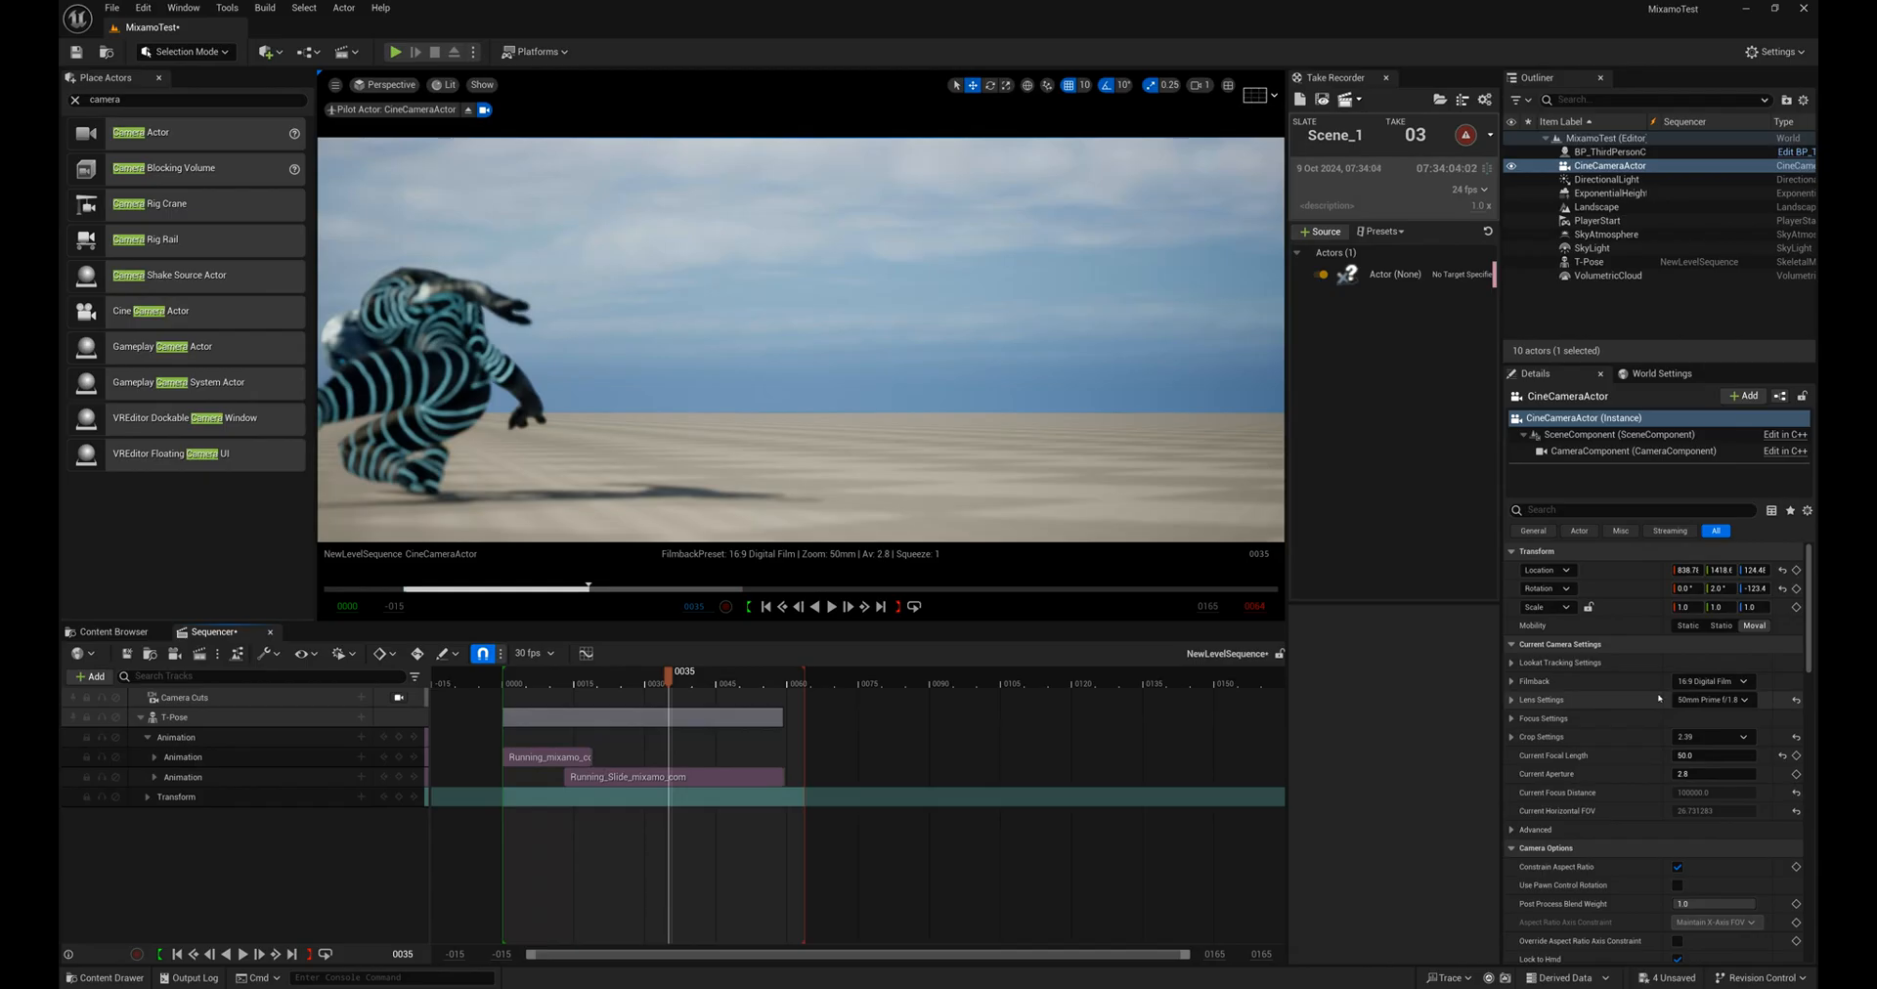
pyautogui.scroll(-2, 1659, 699)
pyautogui.scroll(2, 1662, 705)
# Step: Draw the debug focus plane and set the manual focus distance to about 619 cm on the character at frame 35
pyautogui.click(1511, 719)
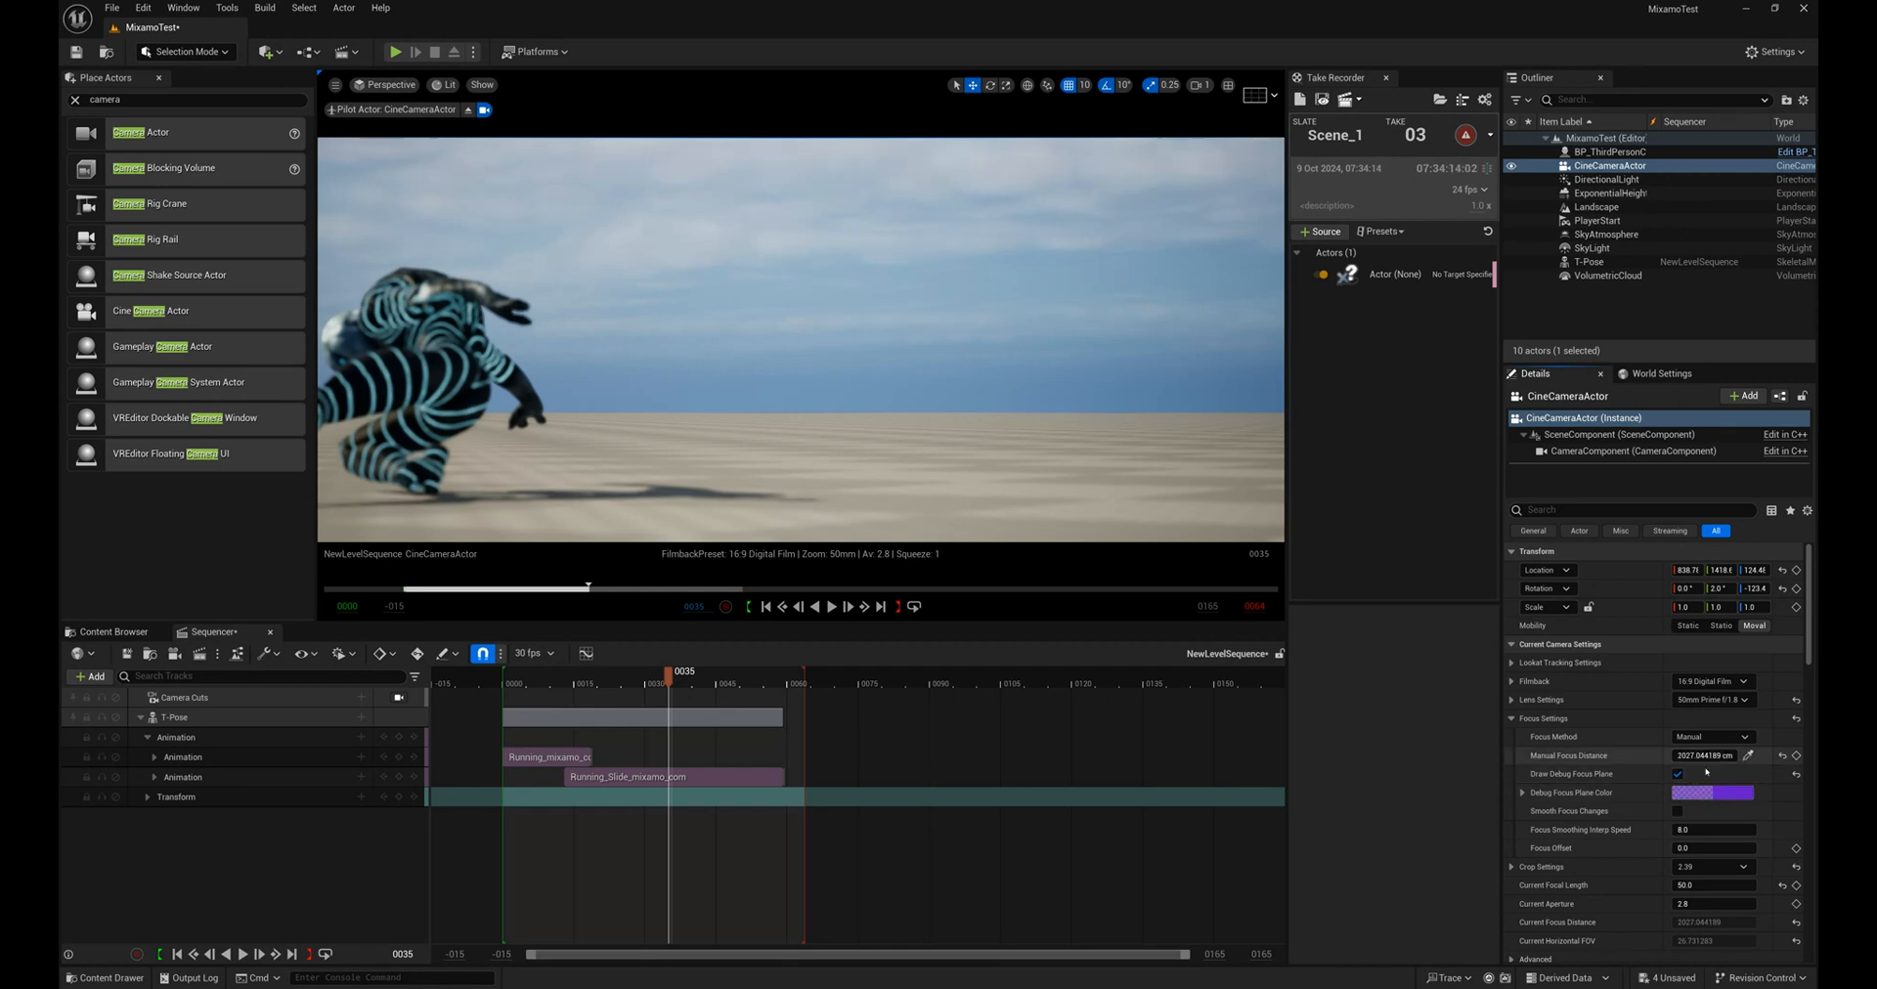
pyautogui.moveTo(1571, 758); pyautogui.dragTo(1554, 755)
pyautogui.moveTo(1603, 753); pyautogui.dragTo(1555, 753)
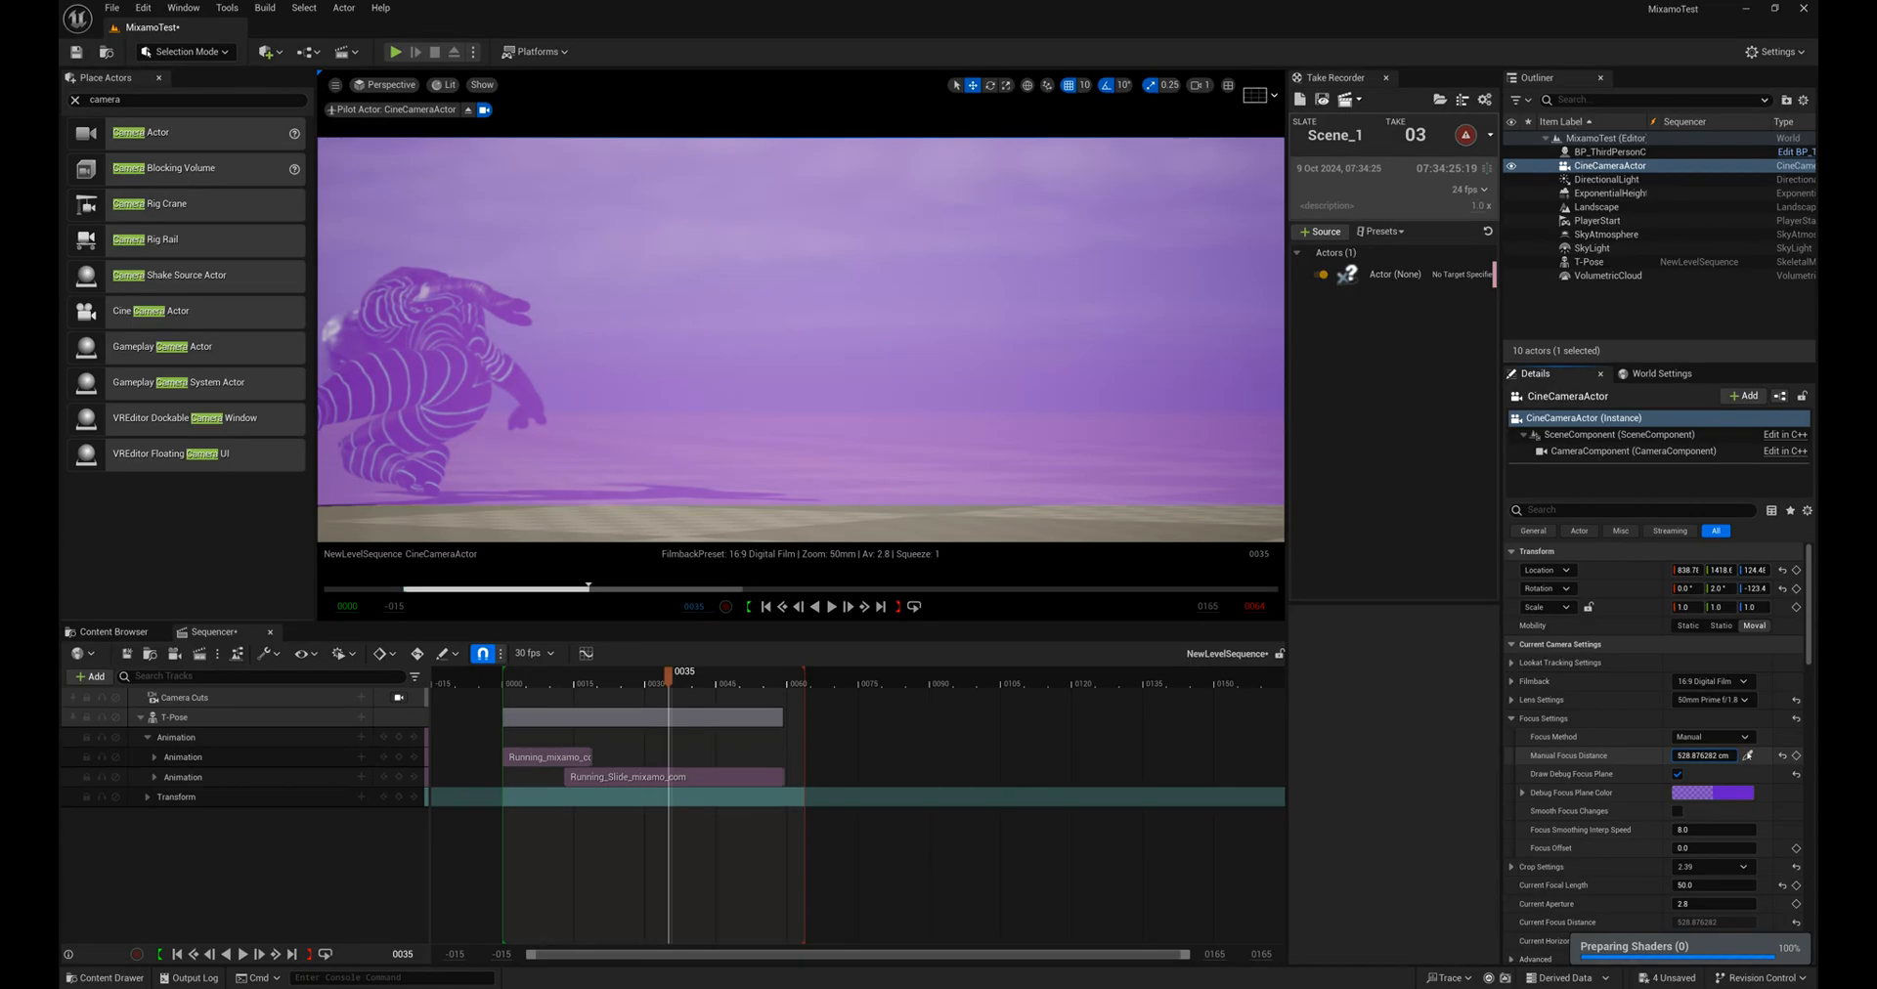
pyautogui.moveTo(1748, 756); pyautogui.dragTo(1762, 754)
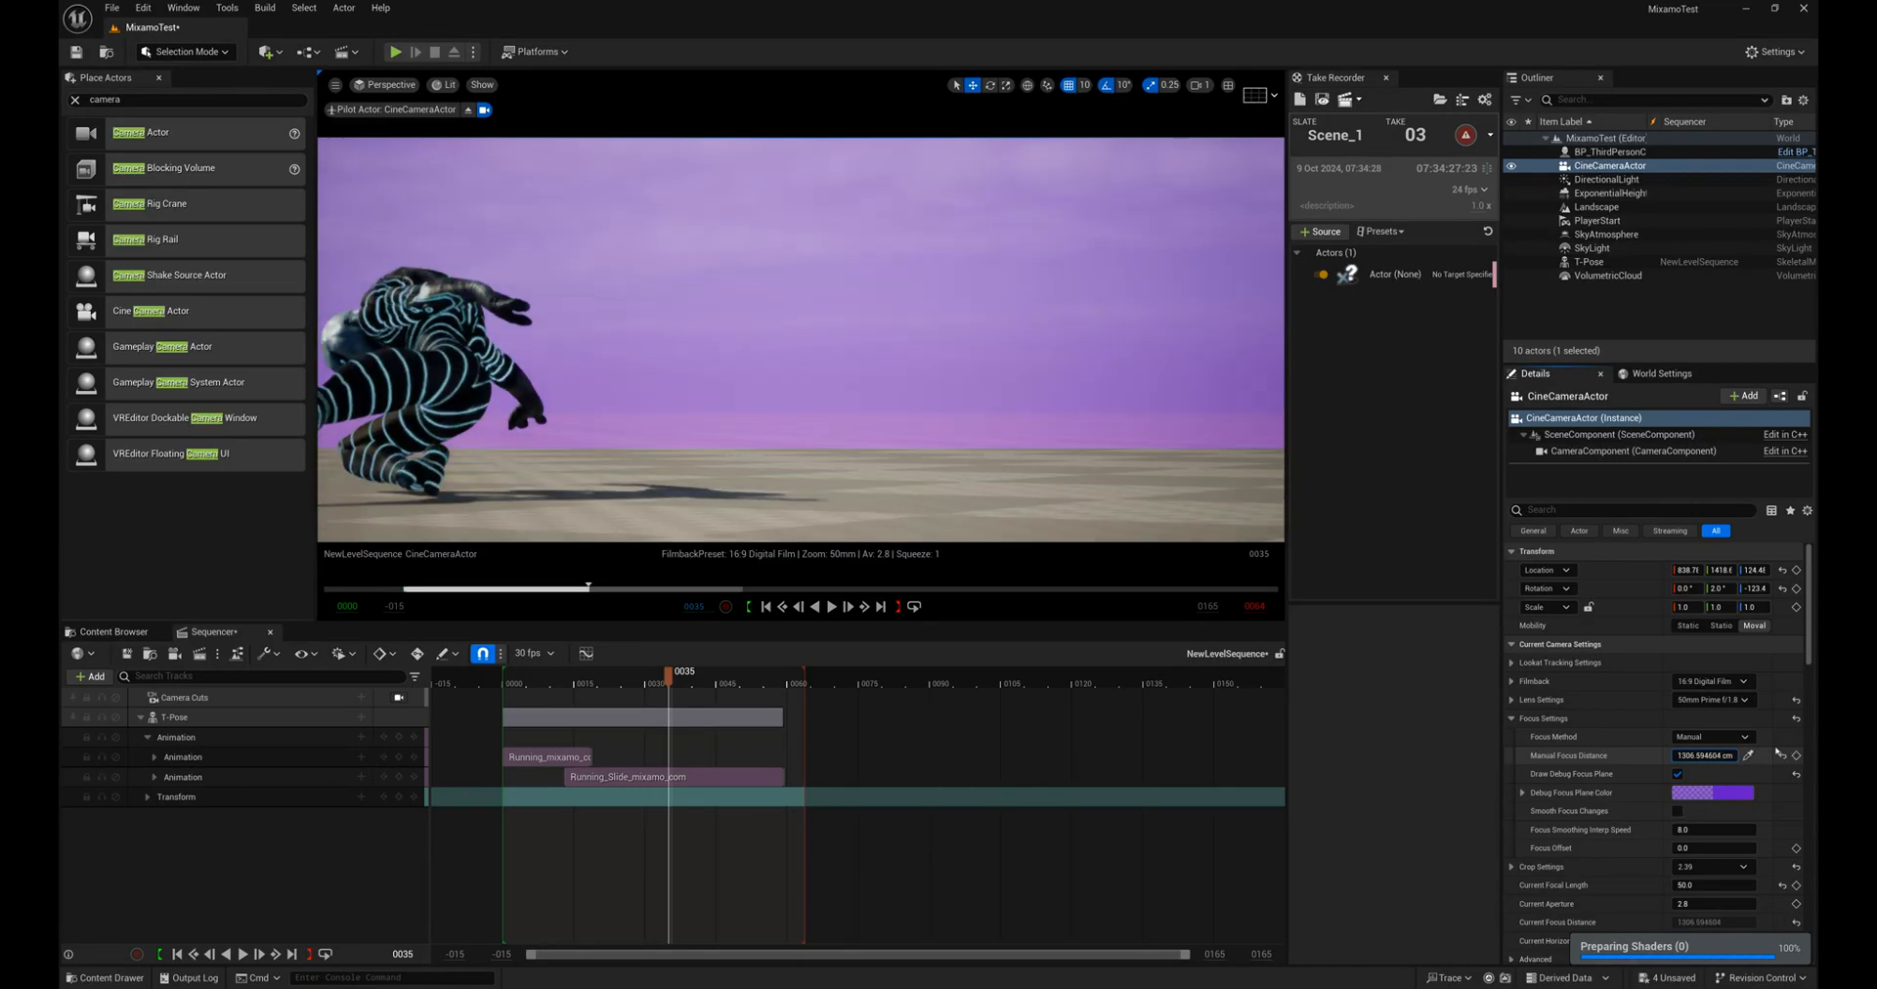
pyautogui.moveTo(1749, 750); pyautogui.dragTo(1738, 748)
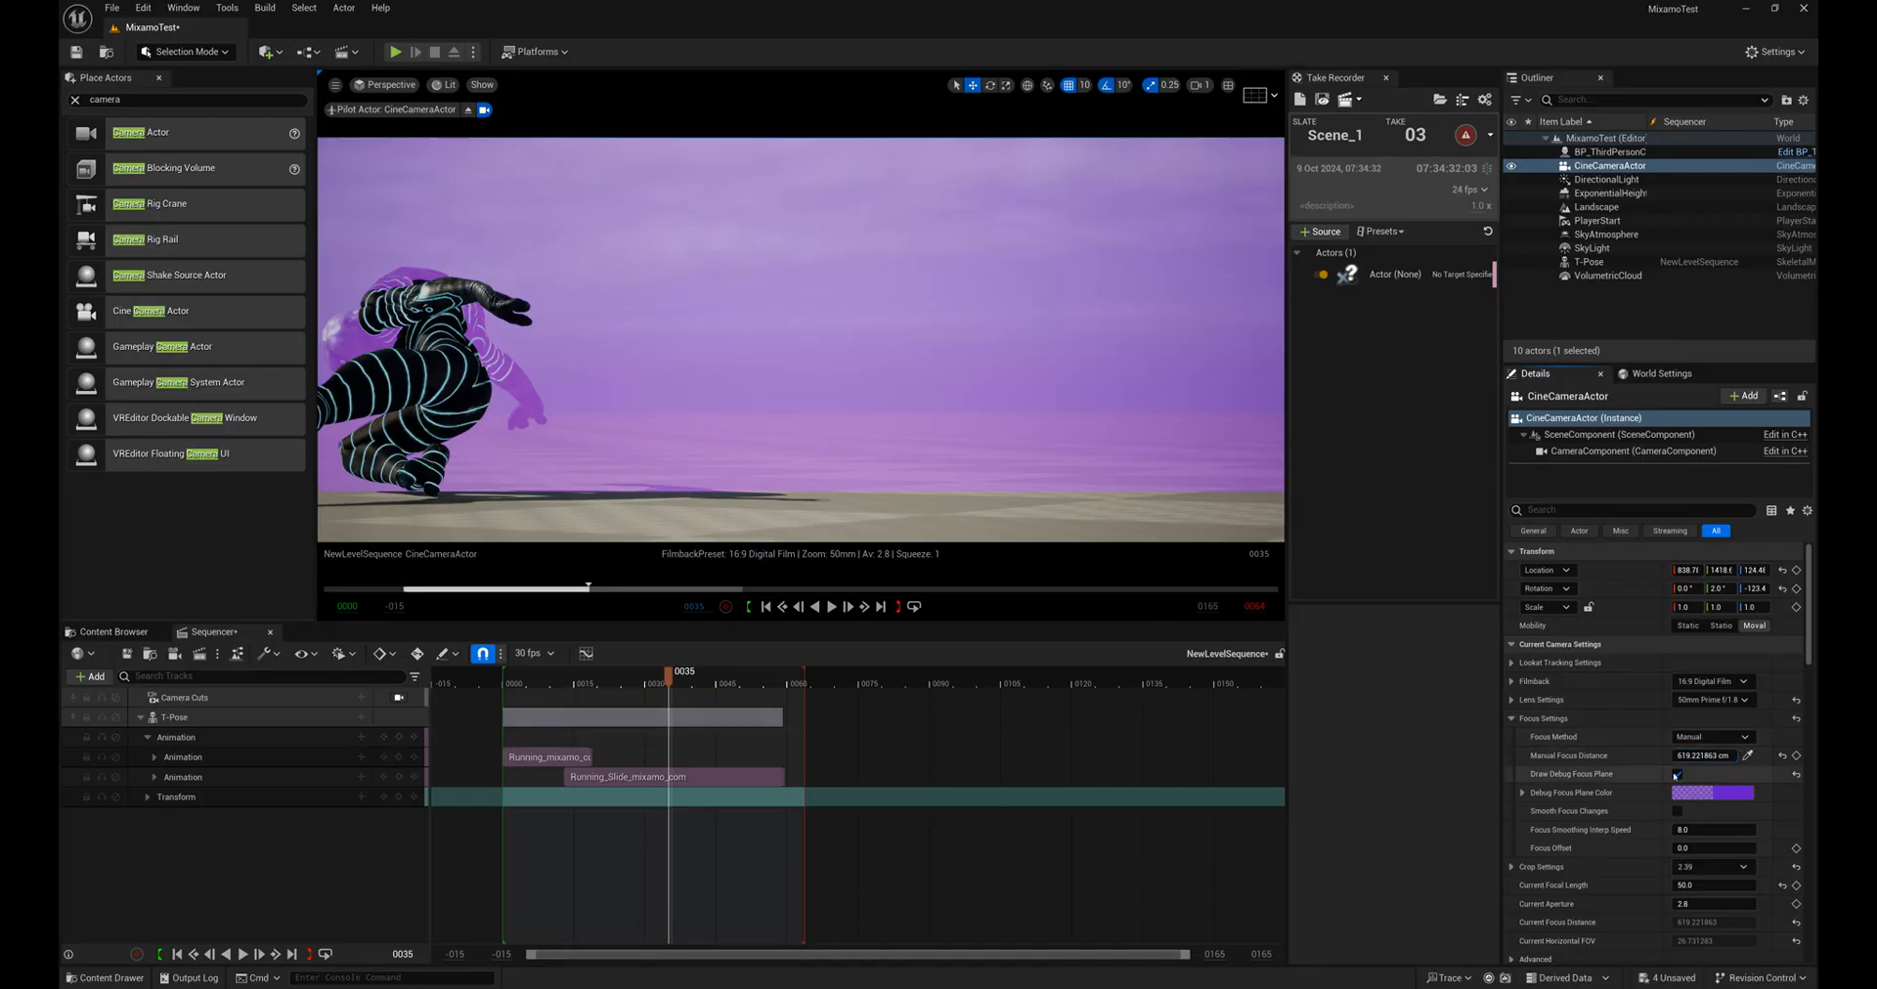
# Step: Check the focus without the debug plane, then redraw it and set the manual focus distance to about 809 cm at frame 22
pyautogui.click(1677, 774)
pyautogui.moveTo(669, 674)
pyautogui.mouseDown()
pyautogui.moveTo(694, 675)
pyautogui.moveTo(651, 675)
pyautogui.mouseUp()
pyautogui.moveTo(622, 673)
pyautogui.mouseDown()
pyautogui.moveTo(493, 674)
pyautogui.moveTo(607, 673)
pyautogui.mouseUp()
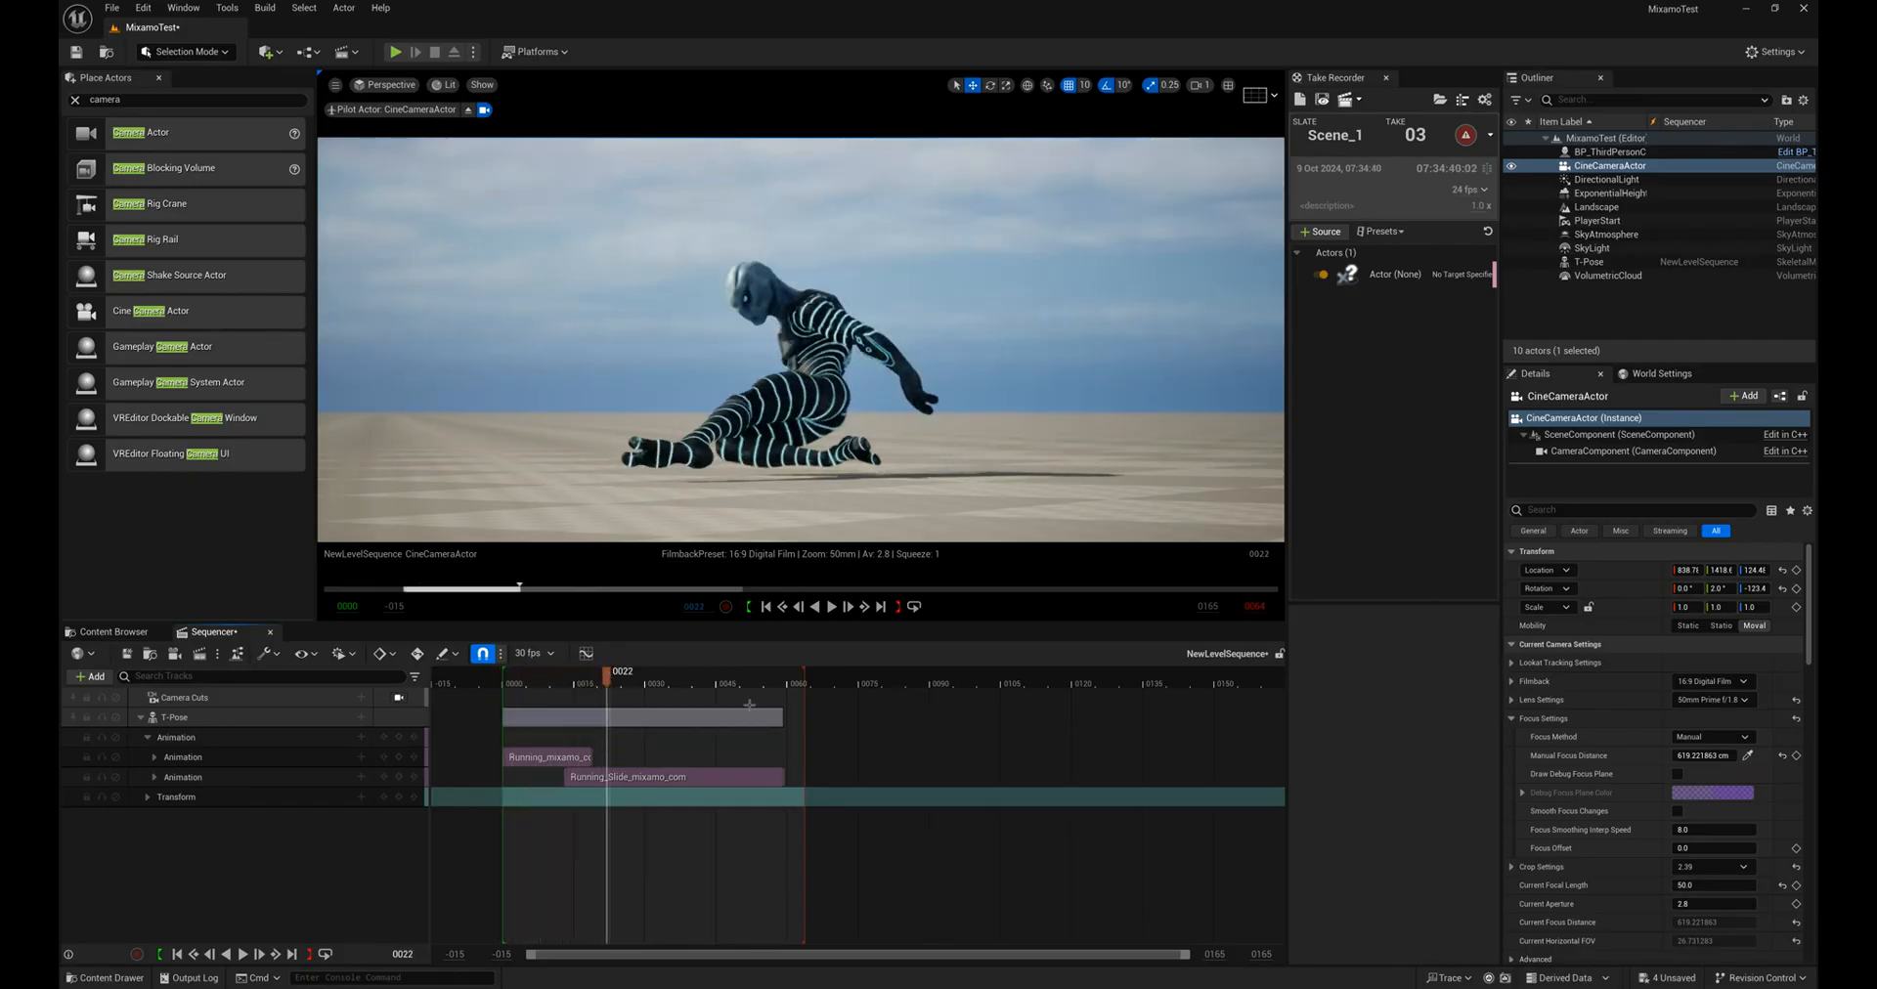
pyautogui.click(1677, 774)
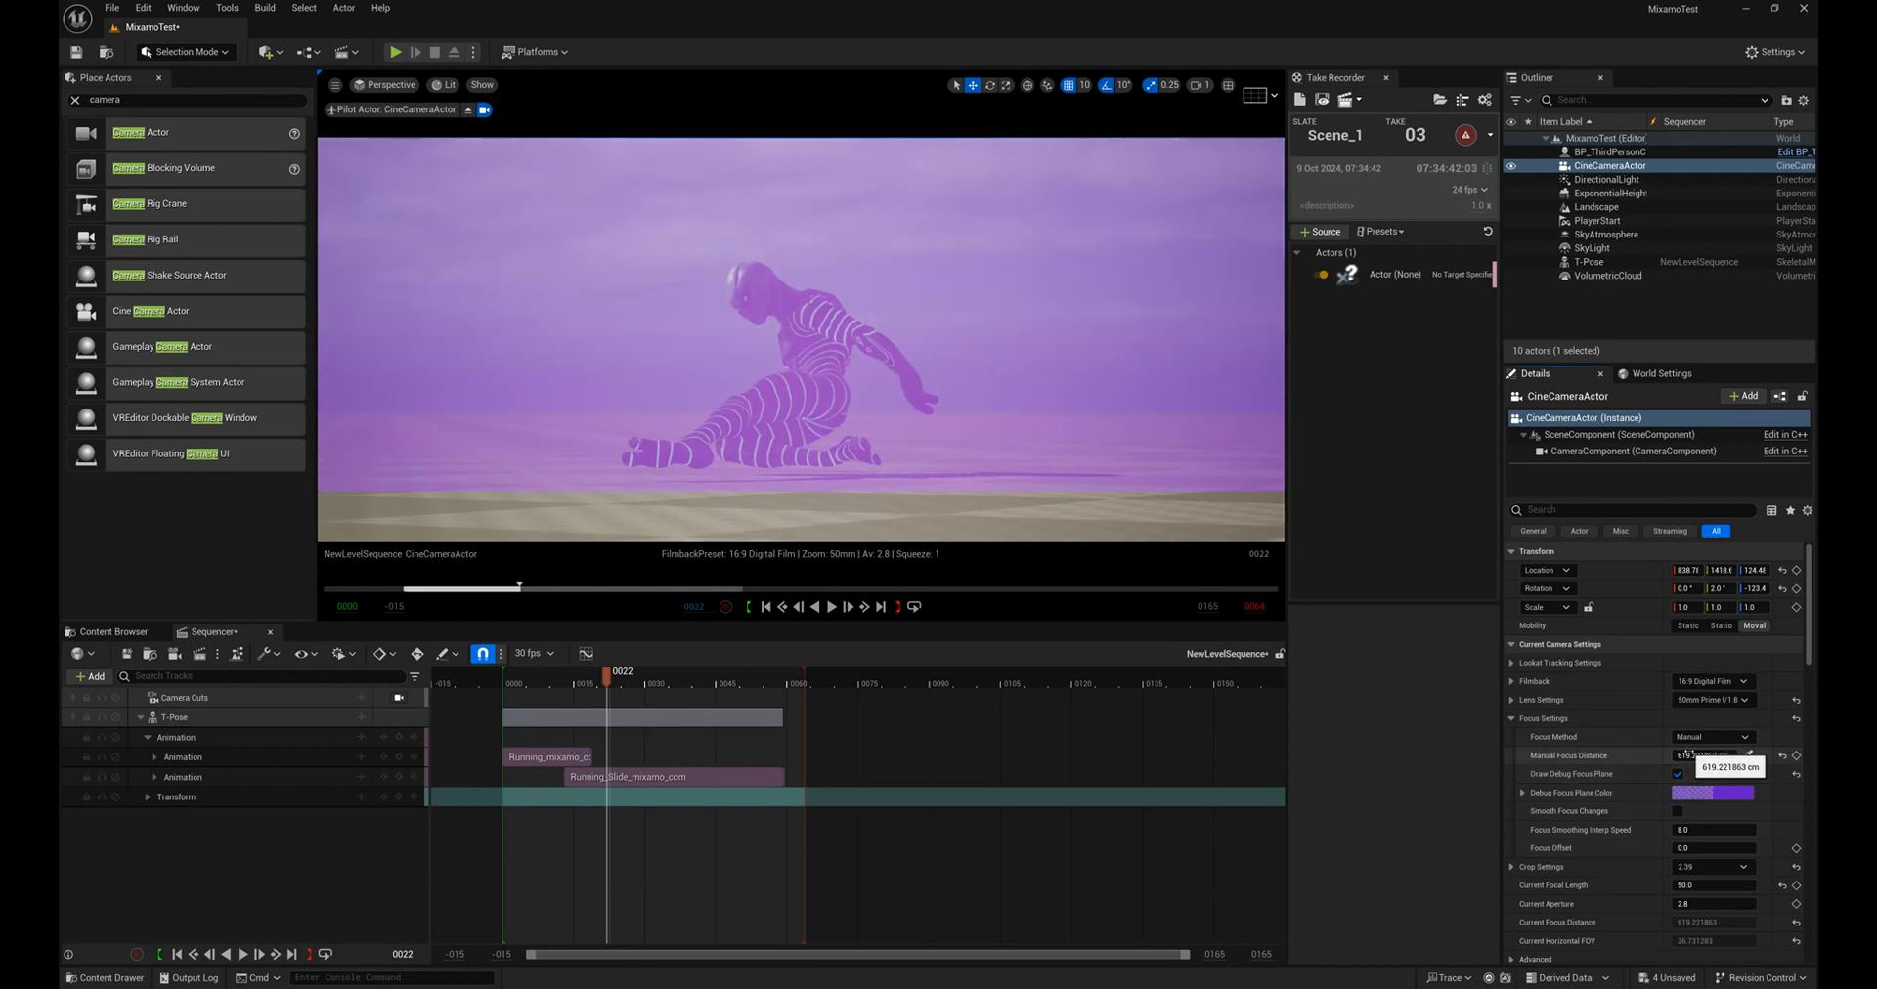
pyautogui.moveTo(1699, 757); pyautogui.dragTo(1708, 755)
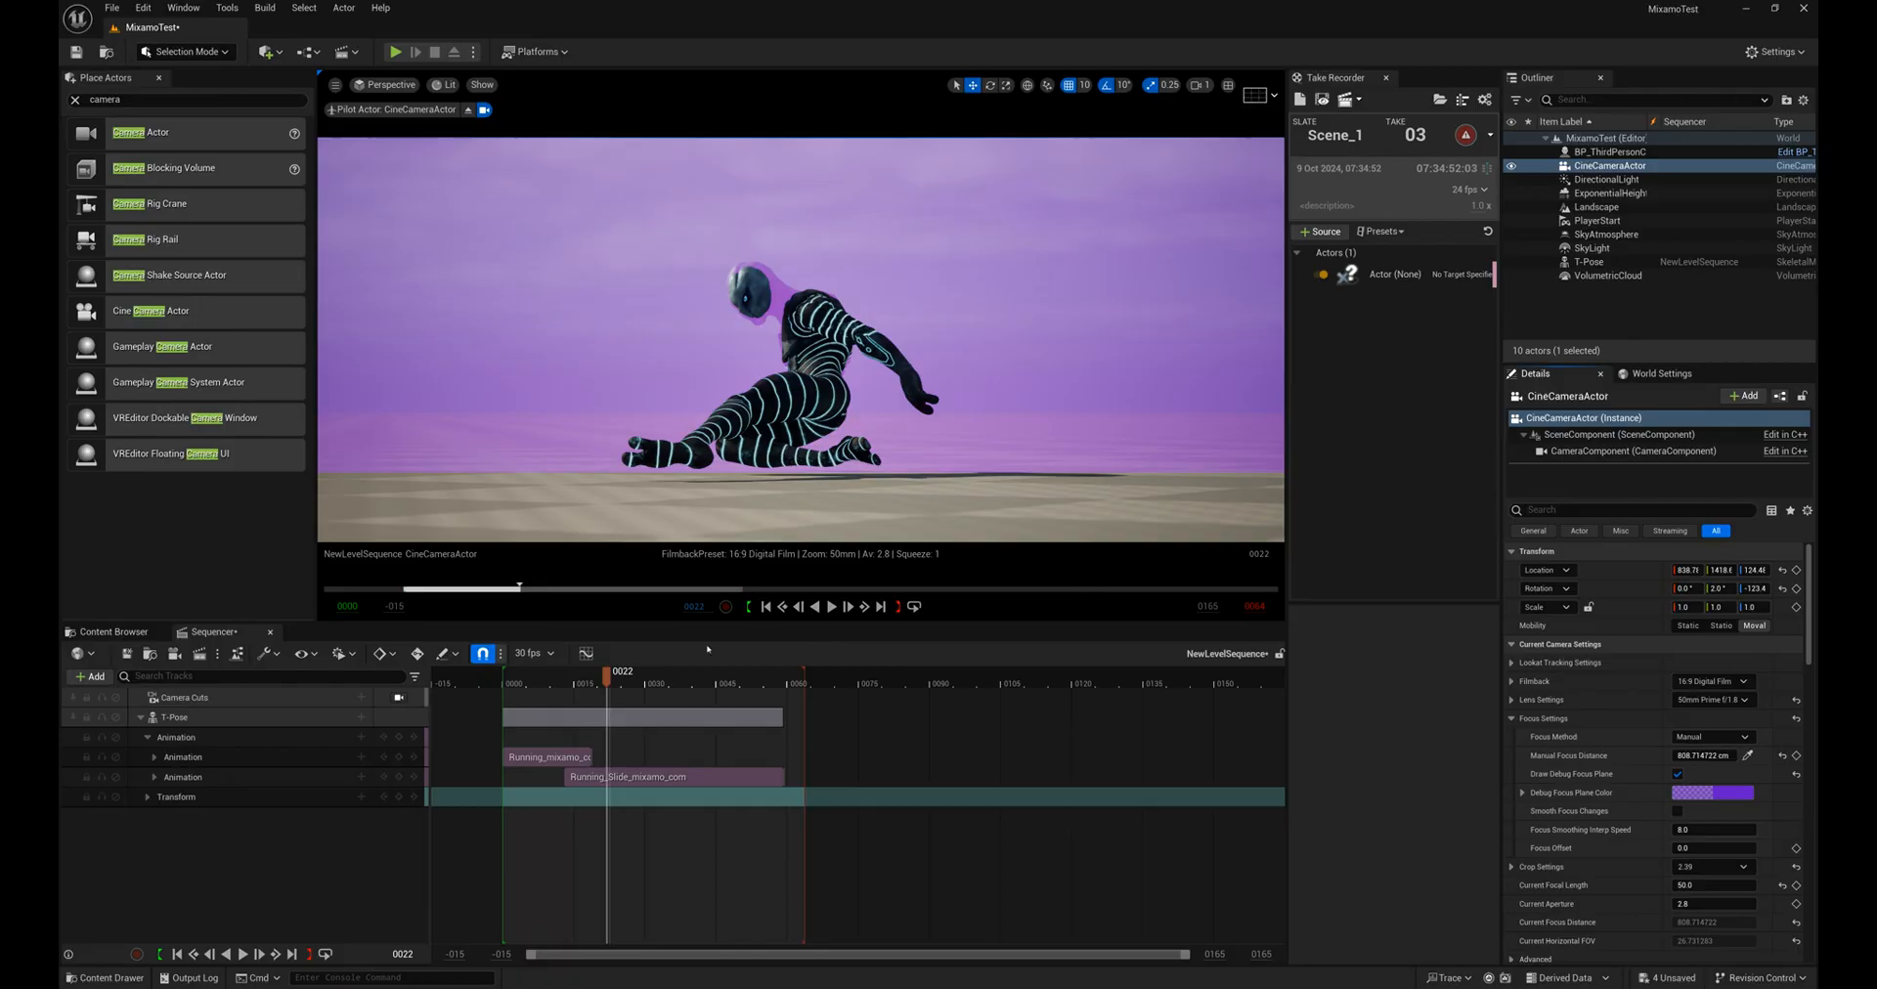
# Step: Hide the debug focus plane and check the shot through frame 44
pyautogui.click(1678, 773)
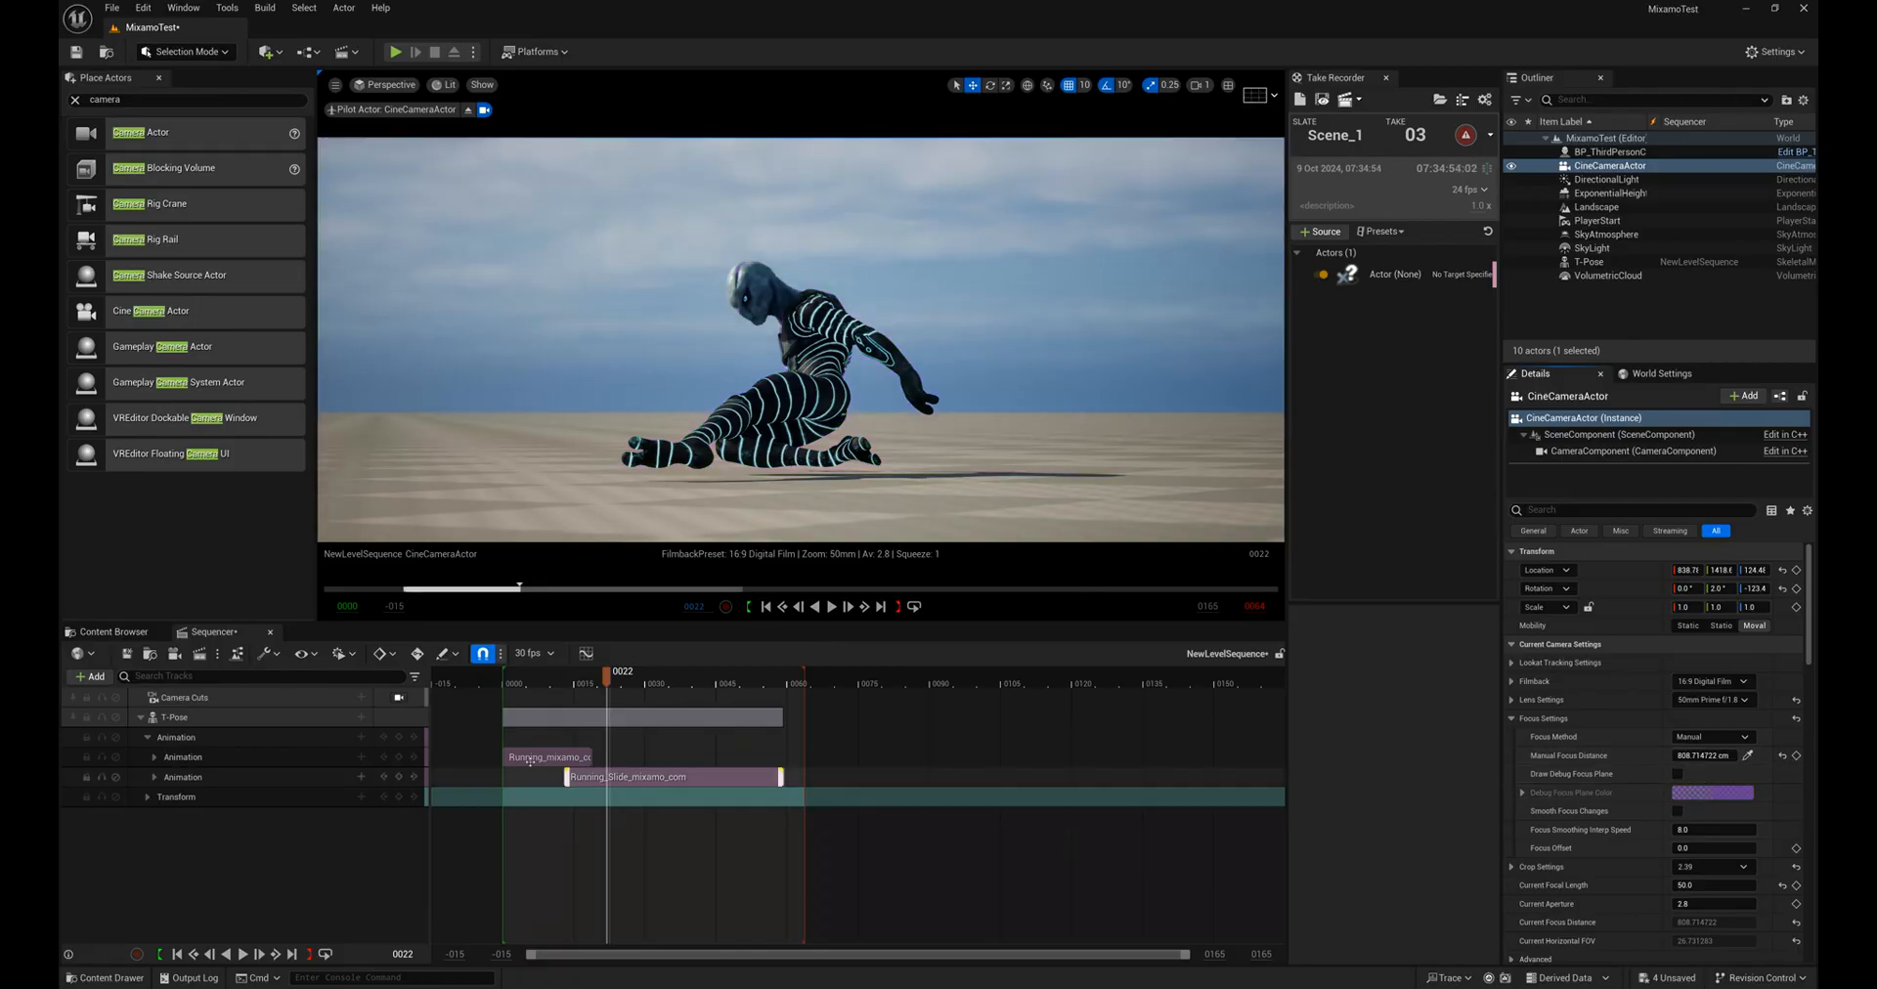
pyautogui.moveTo(609, 677); pyautogui.dragTo(710, 674)
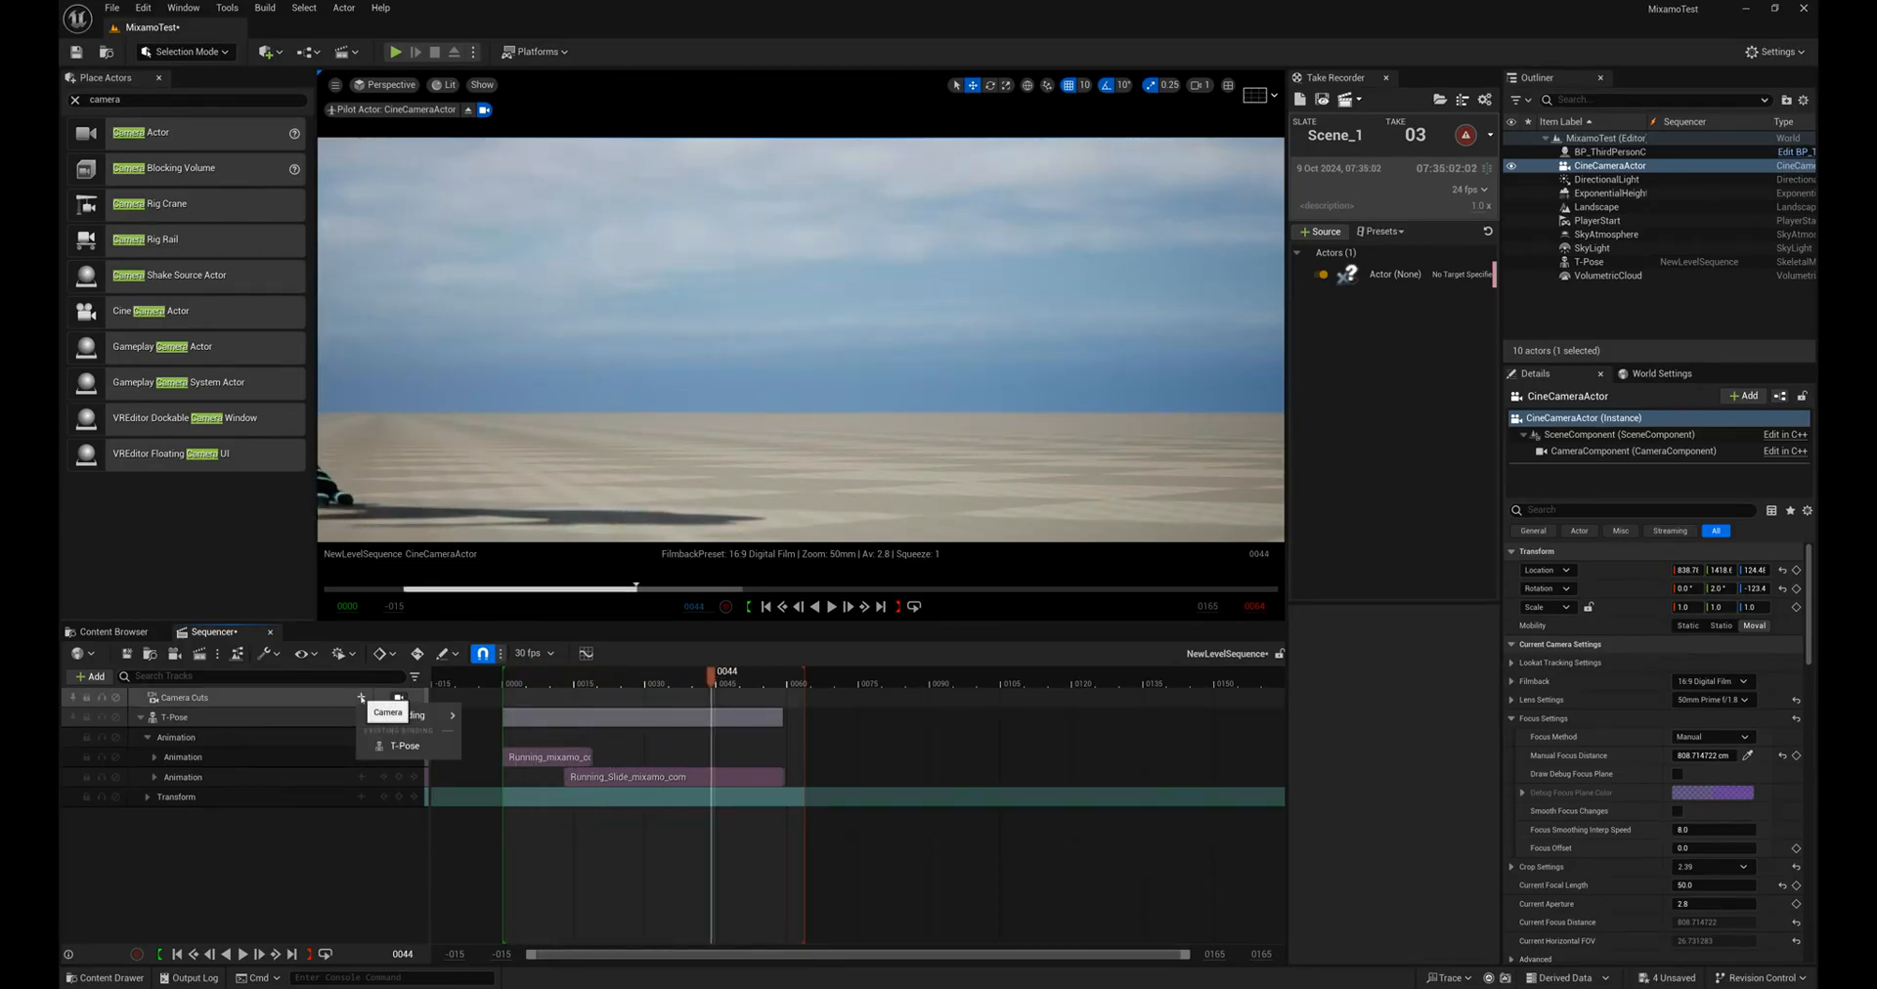
# Step: Add the CineCameraActor to the Camera Cuts track as a new binding
pyautogui.click(361, 697)
pyautogui.moveTo(383, 719)
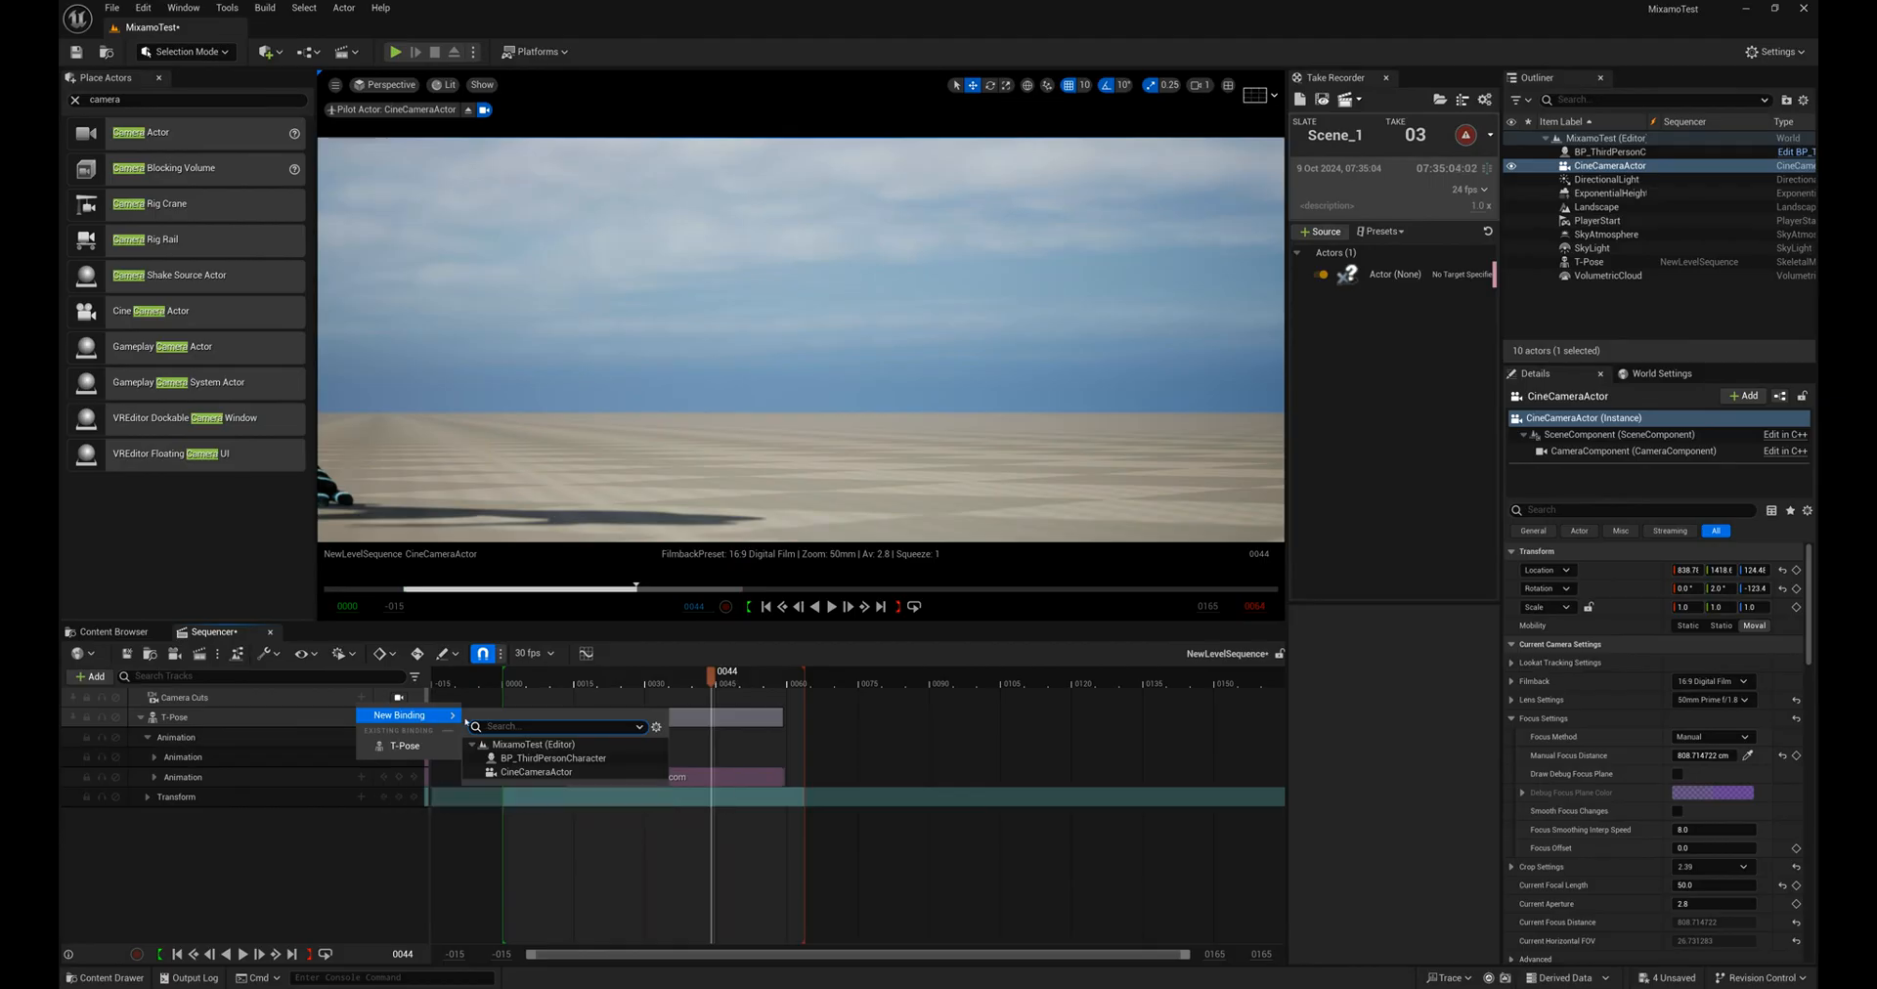
pyautogui.click(341, 698)
pyautogui.click(361, 698)
pyautogui.moveTo(400, 715)
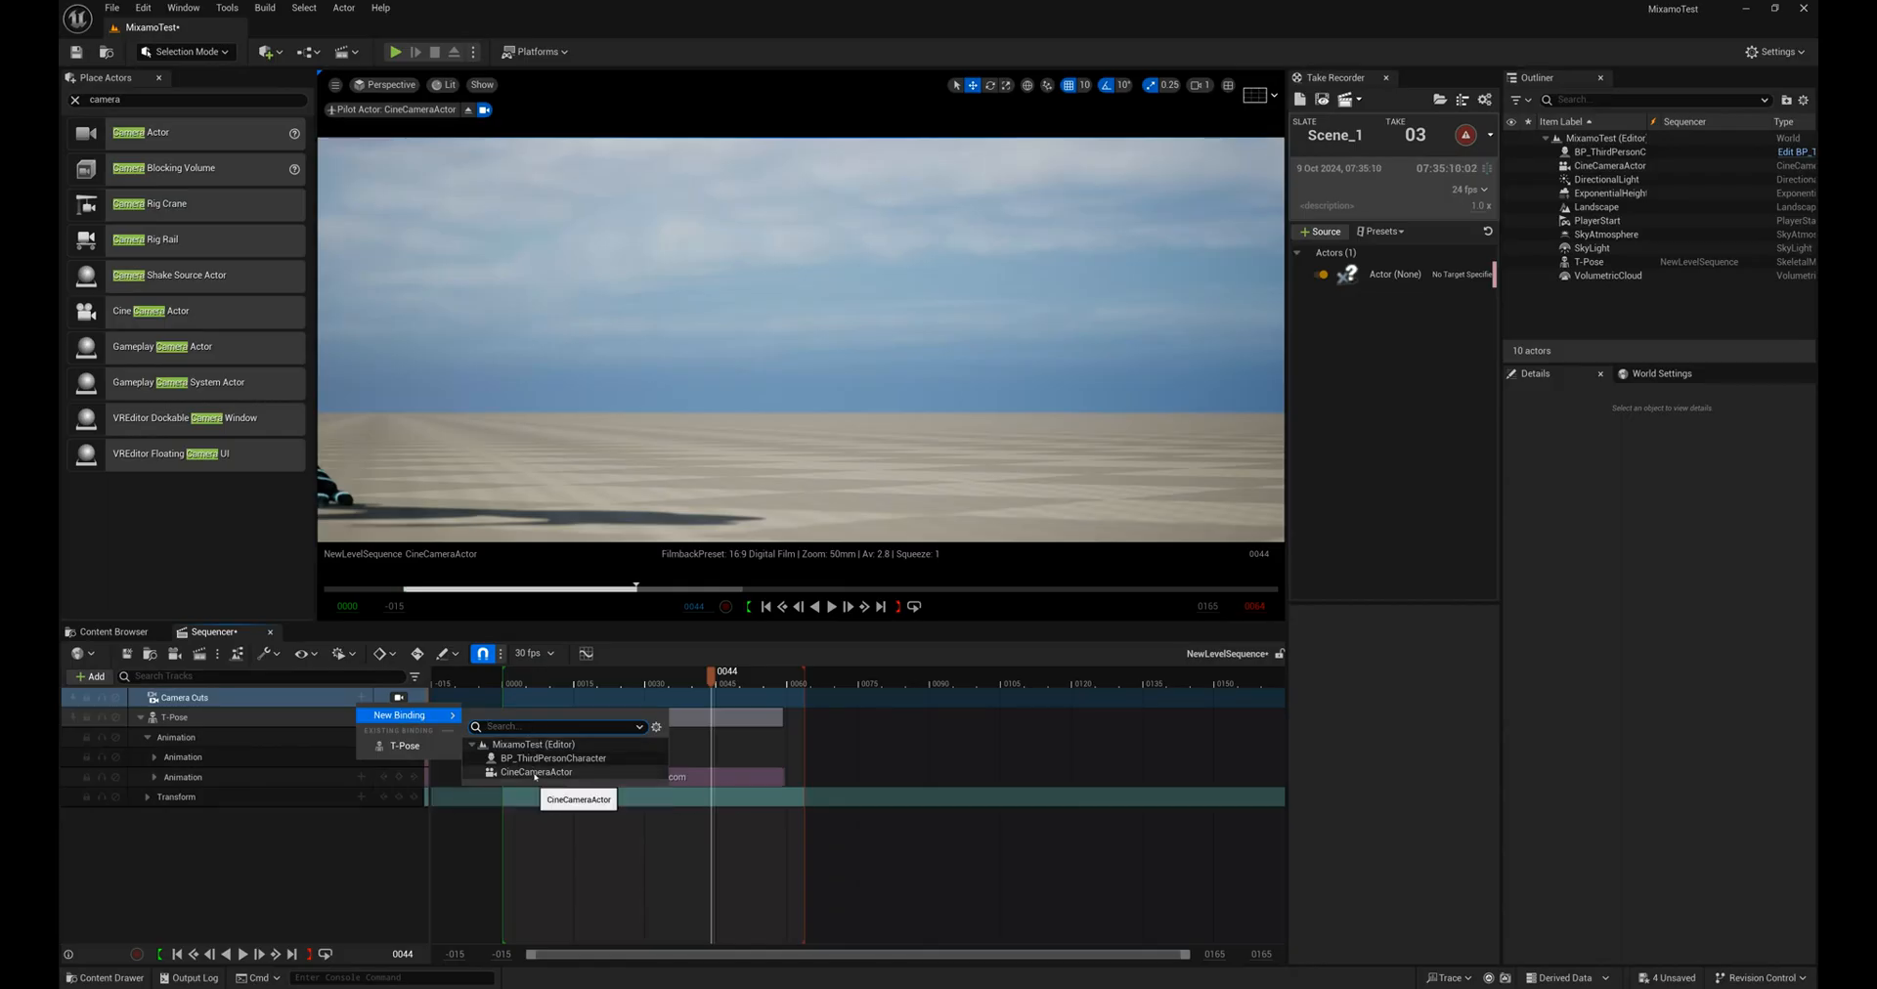
pyautogui.click(536, 772)
# Step: Extend the camera cut to the end of the playback range and check the shot through frame 33
pyautogui.moveTo(736, 715); pyautogui.dragTo(808, 712)
pyautogui.click(582, 679)
pyautogui.moveTo(627, 686); pyautogui.dragTo(665, 675)
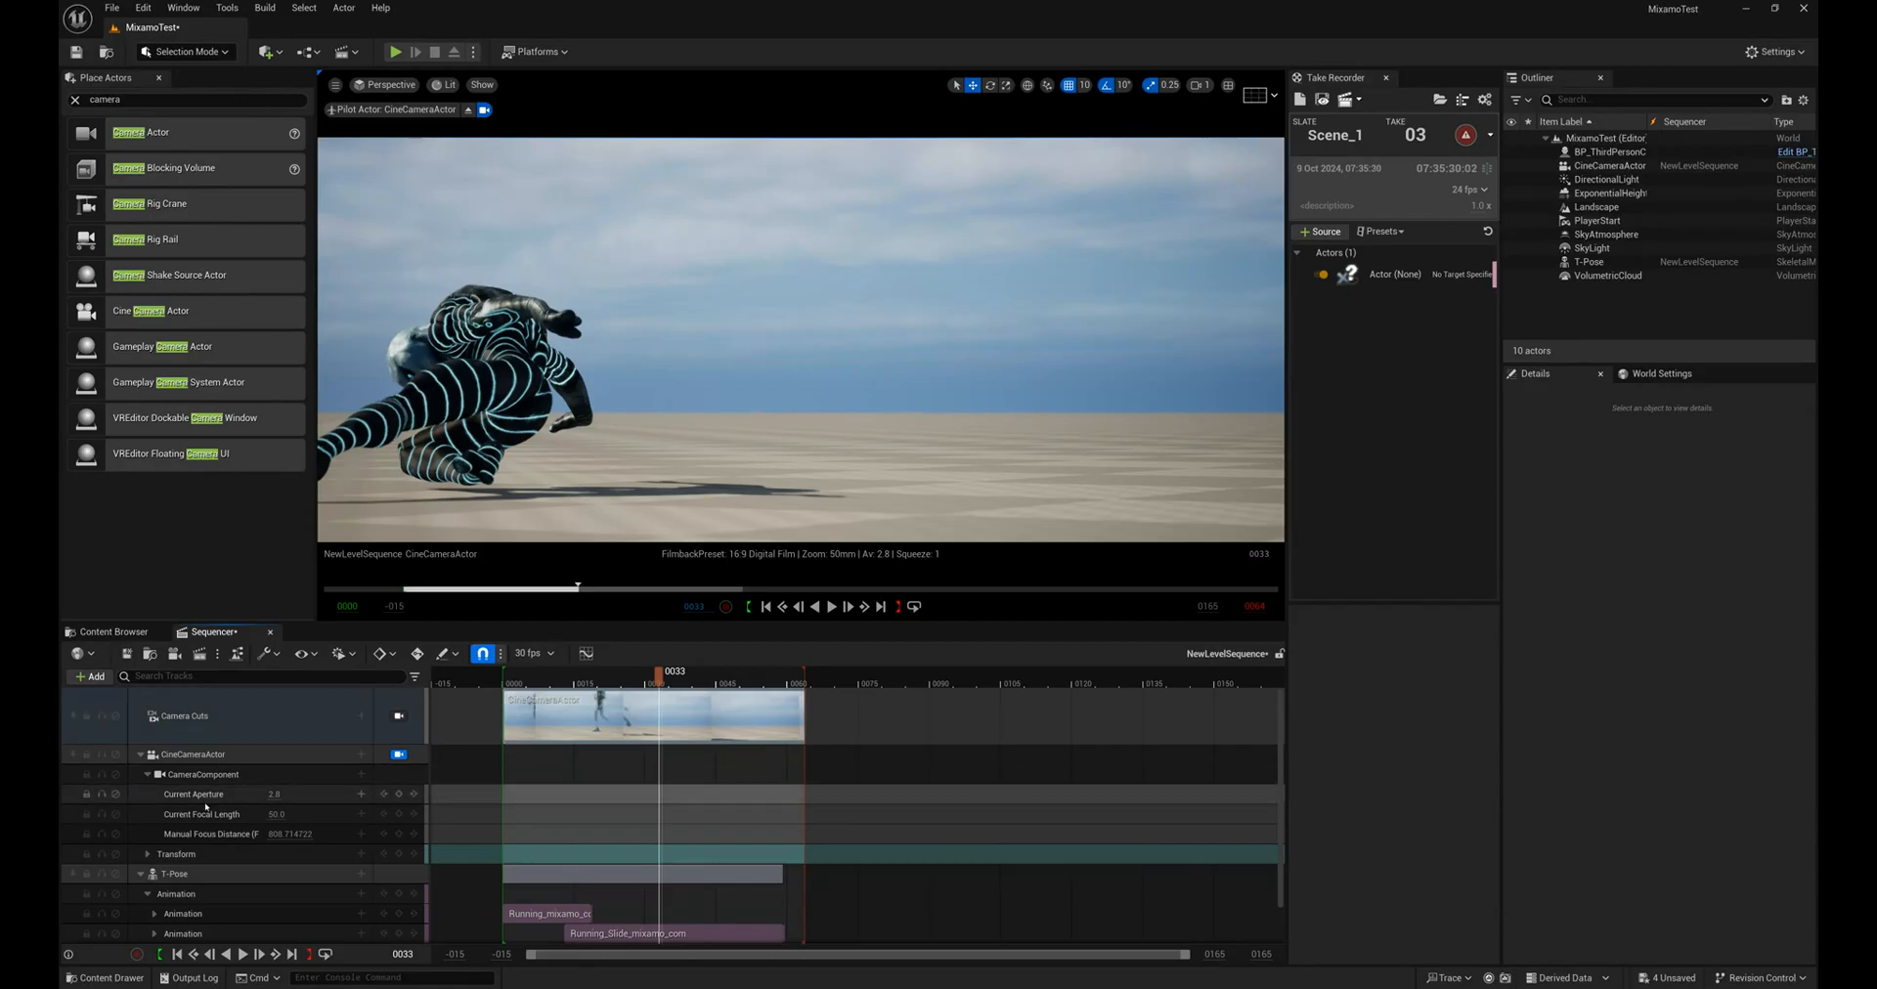
# Step: Inspect the camera's transform track and review the shot back at frame 23
pyautogui.click(151, 854)
pyautogui.click(149, 854)
pyautogui.click(141, 874)
pyautogui.moveTo(658, 672); pyautogui.dragTo(611, 675)
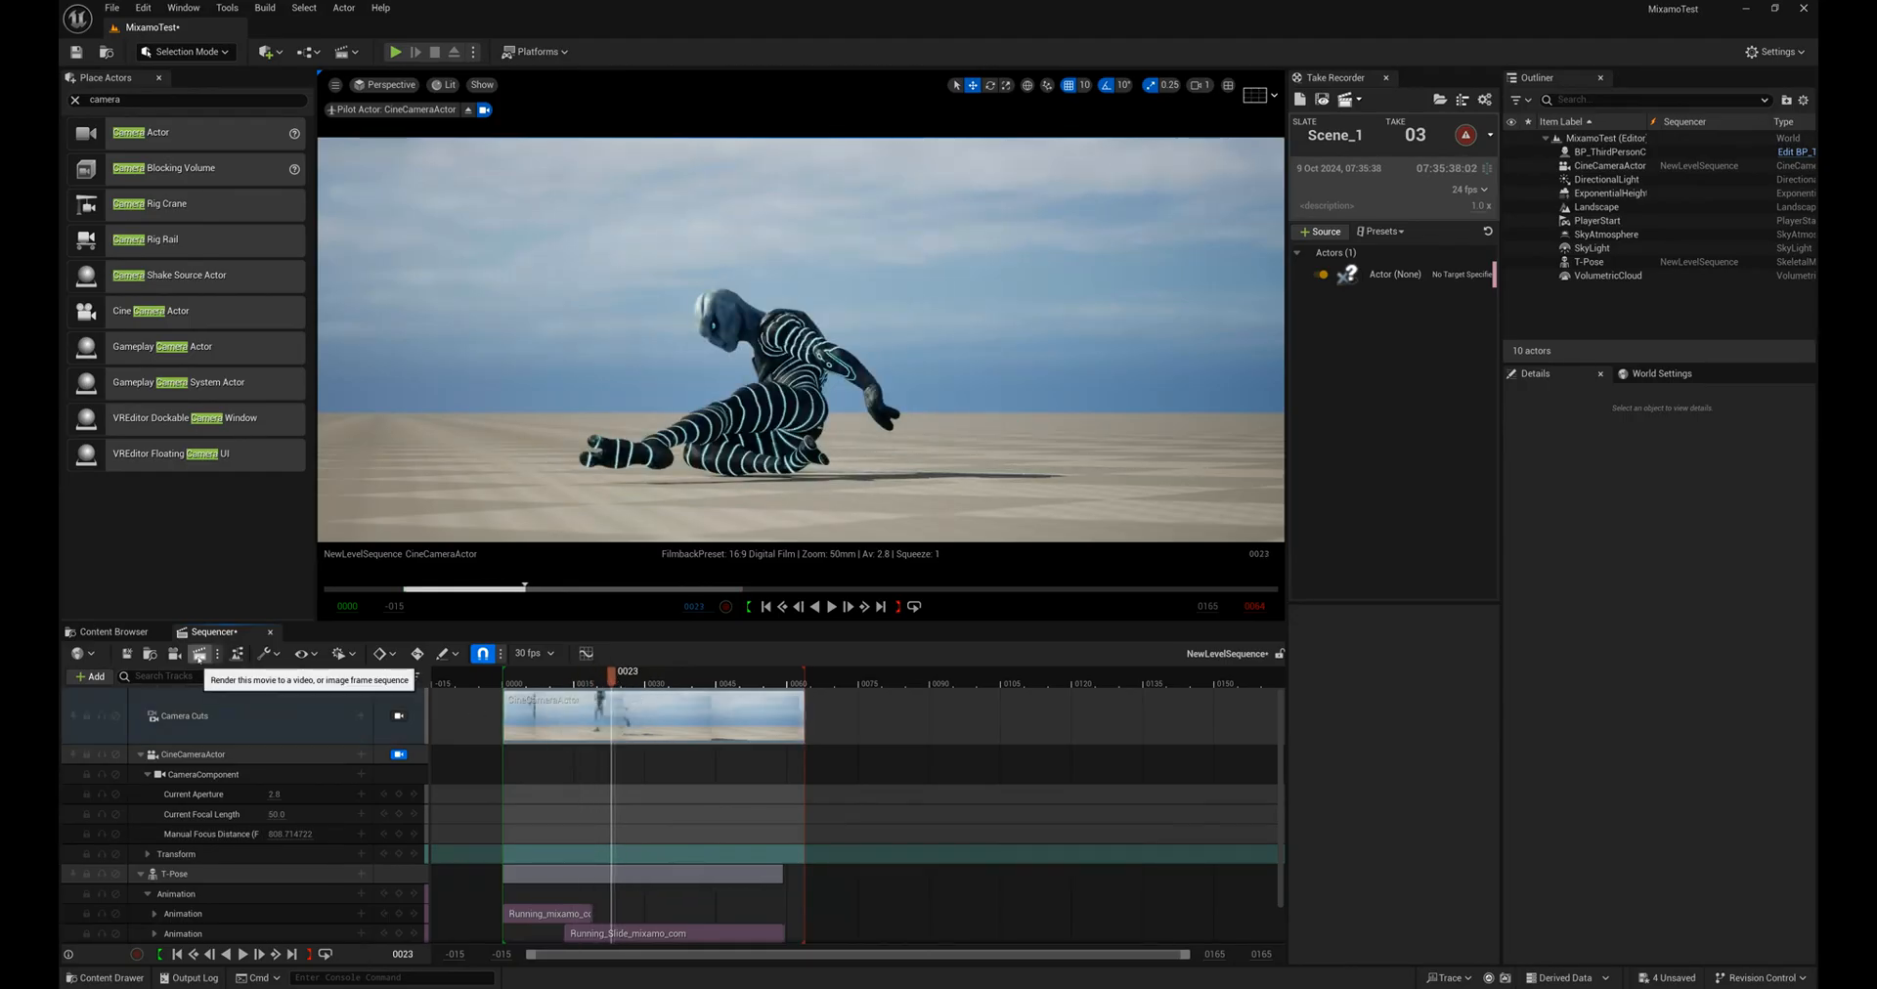
# Step: Render the sequence as an AVI video at 1920 x 1080, saving the modified content first
pyautogui.click(199, 654)
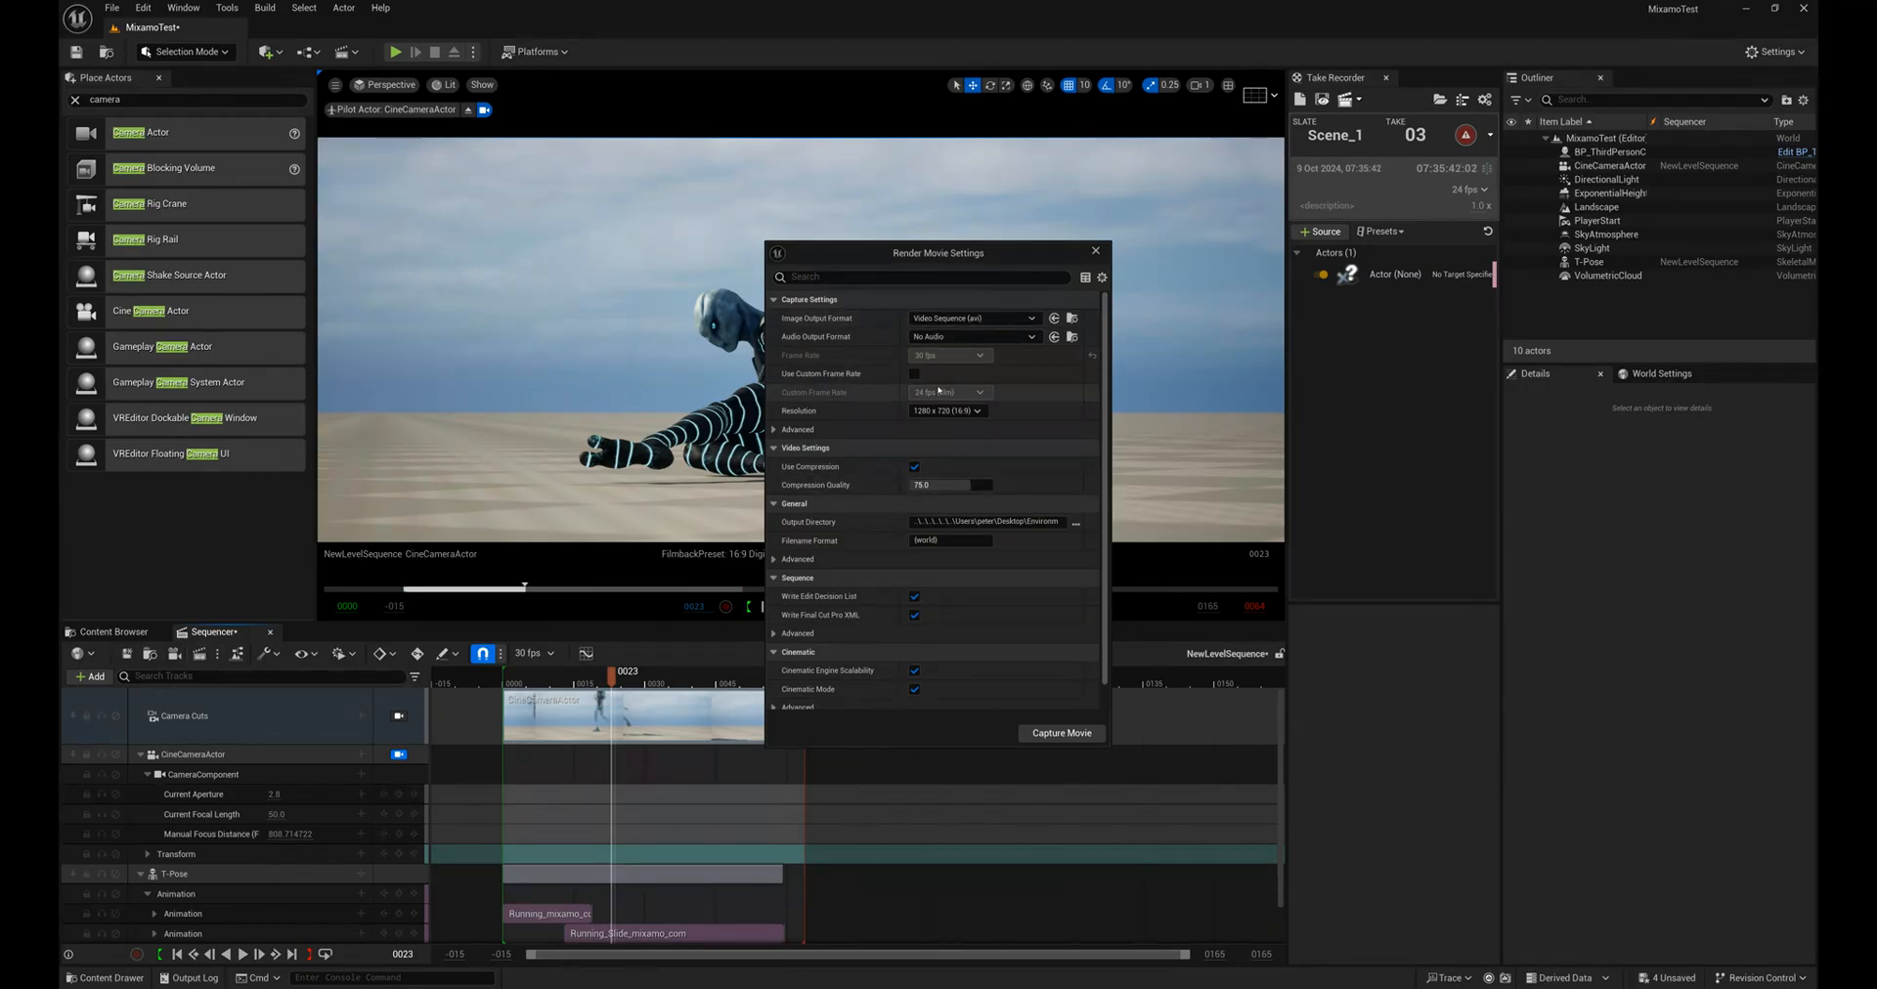
pyautogui.click(933, 412)
pyautogui.click(944, 476)
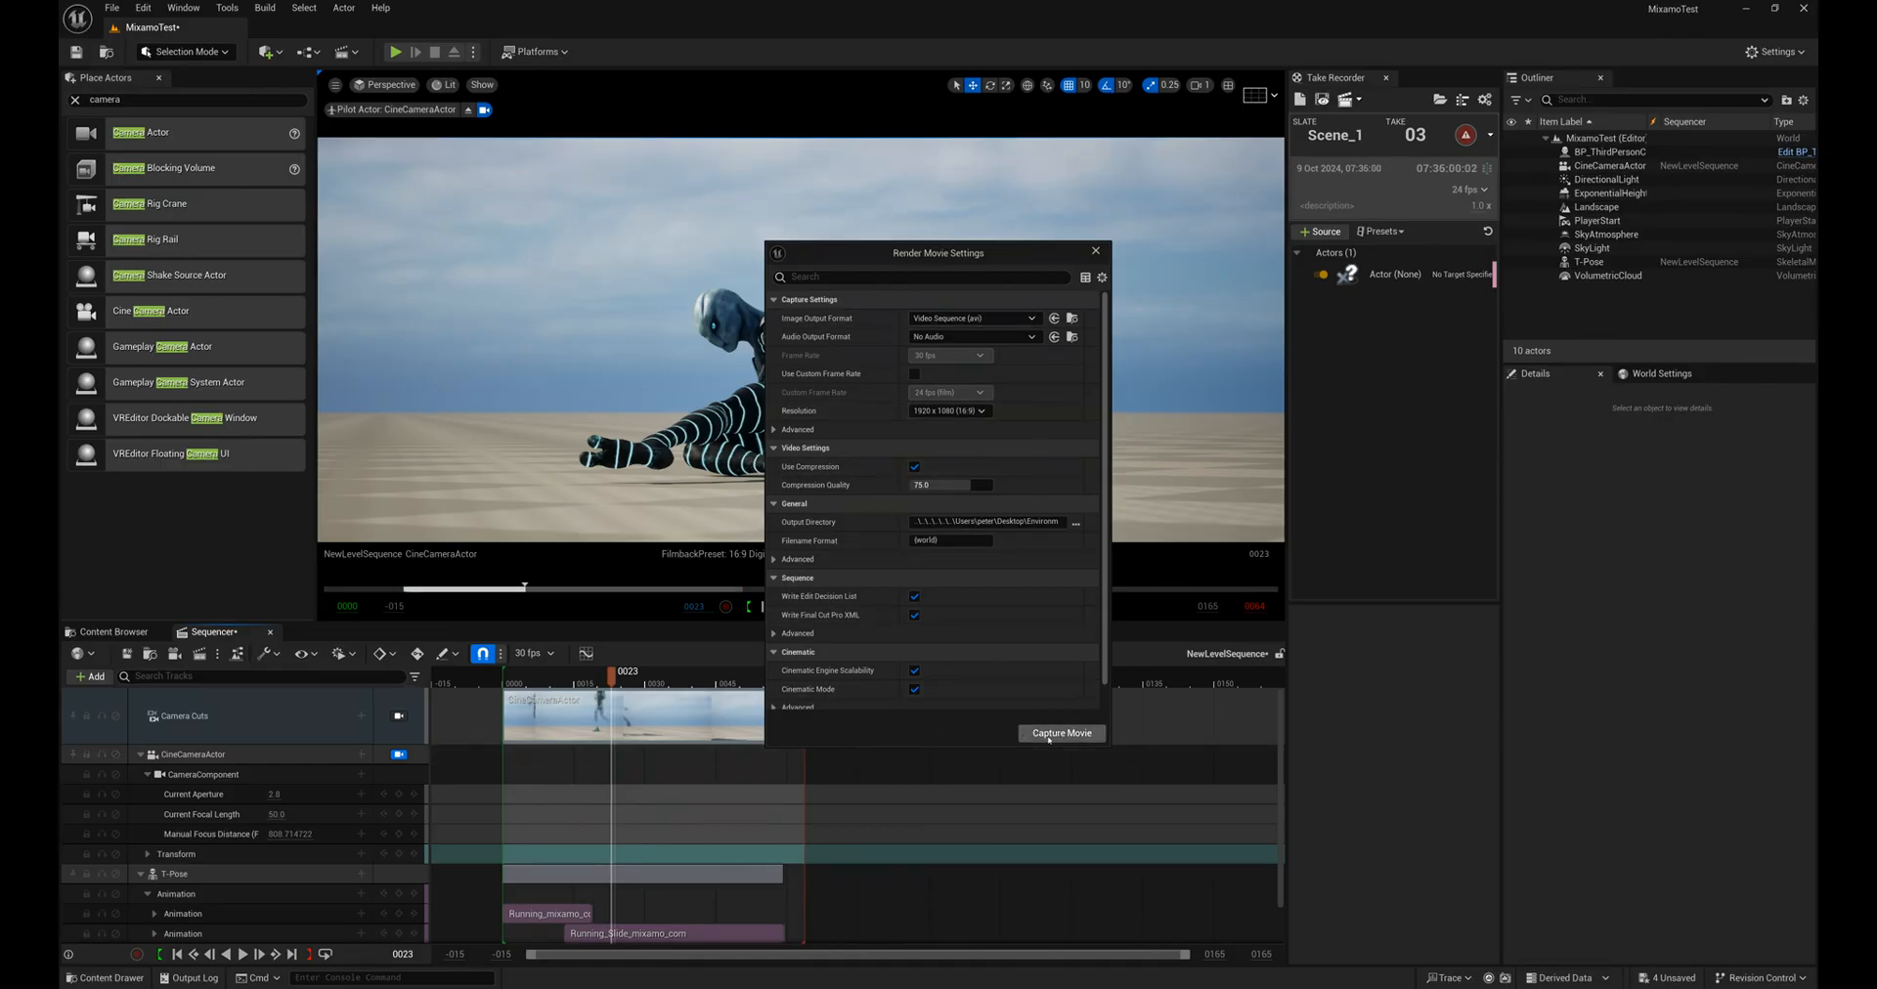
pyautogui.click(1048, 735)
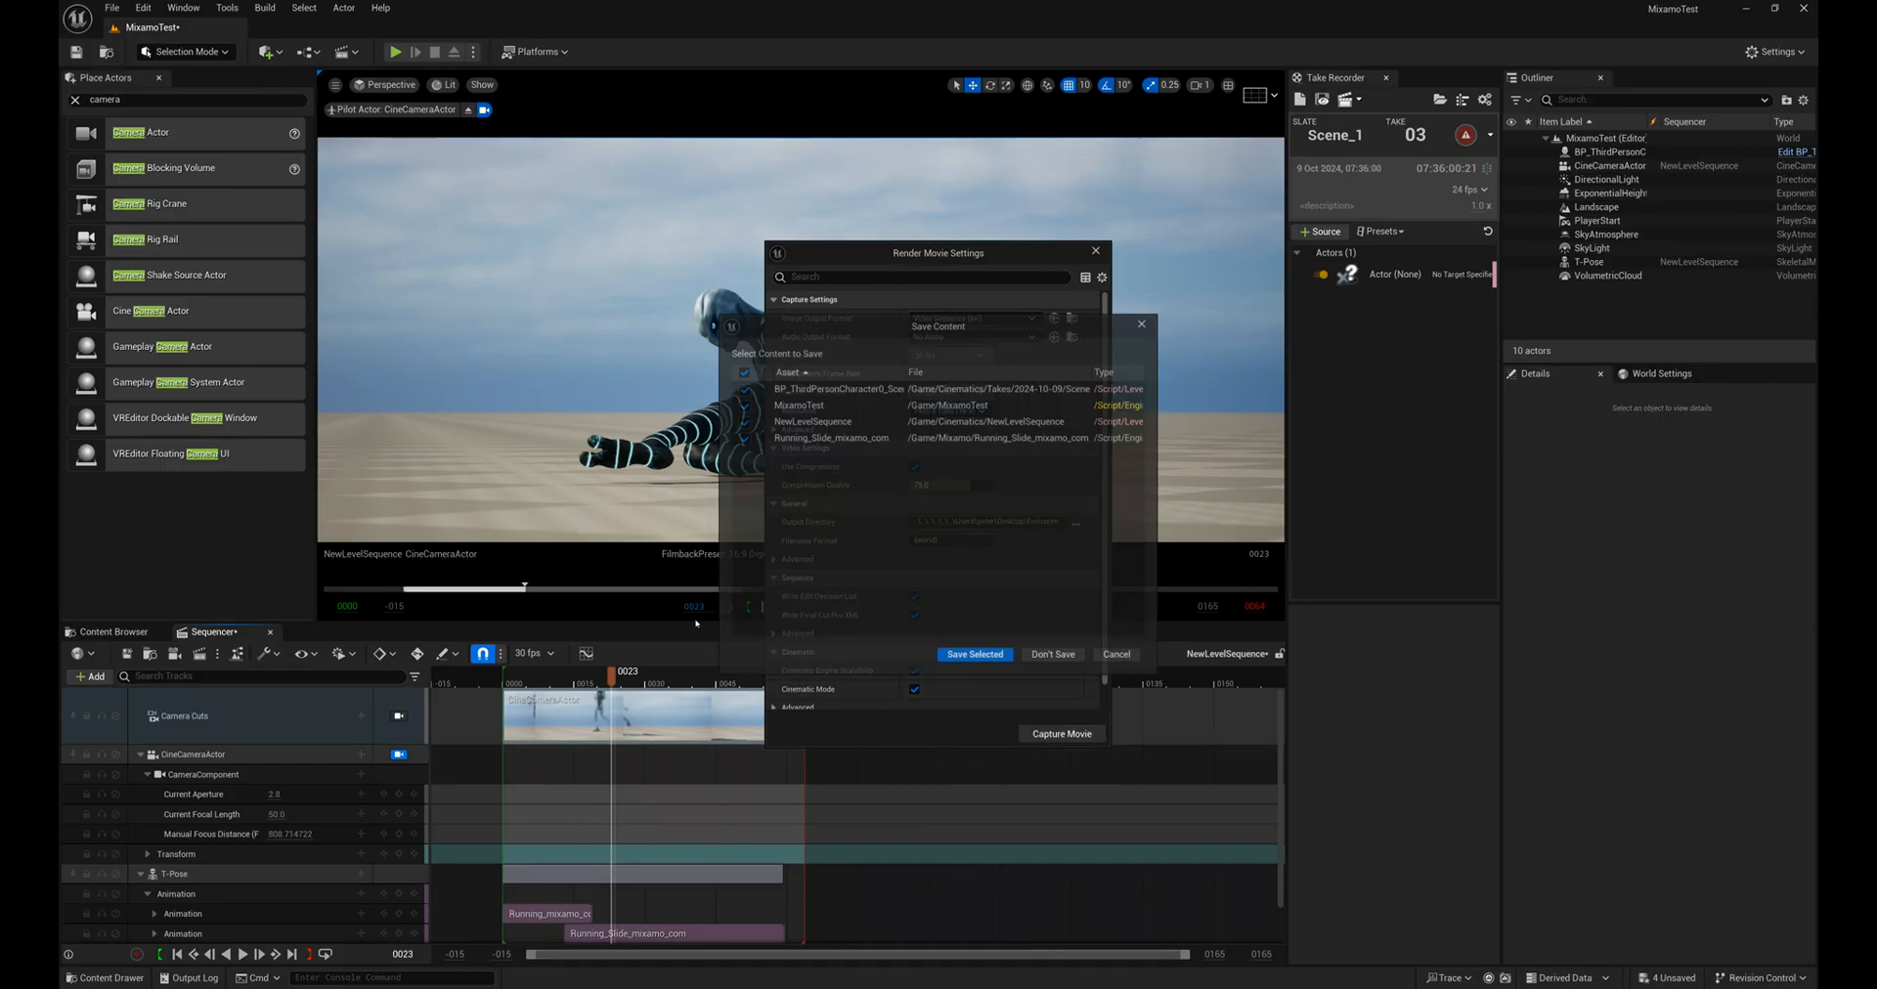
pyautogui.click(956, 655)
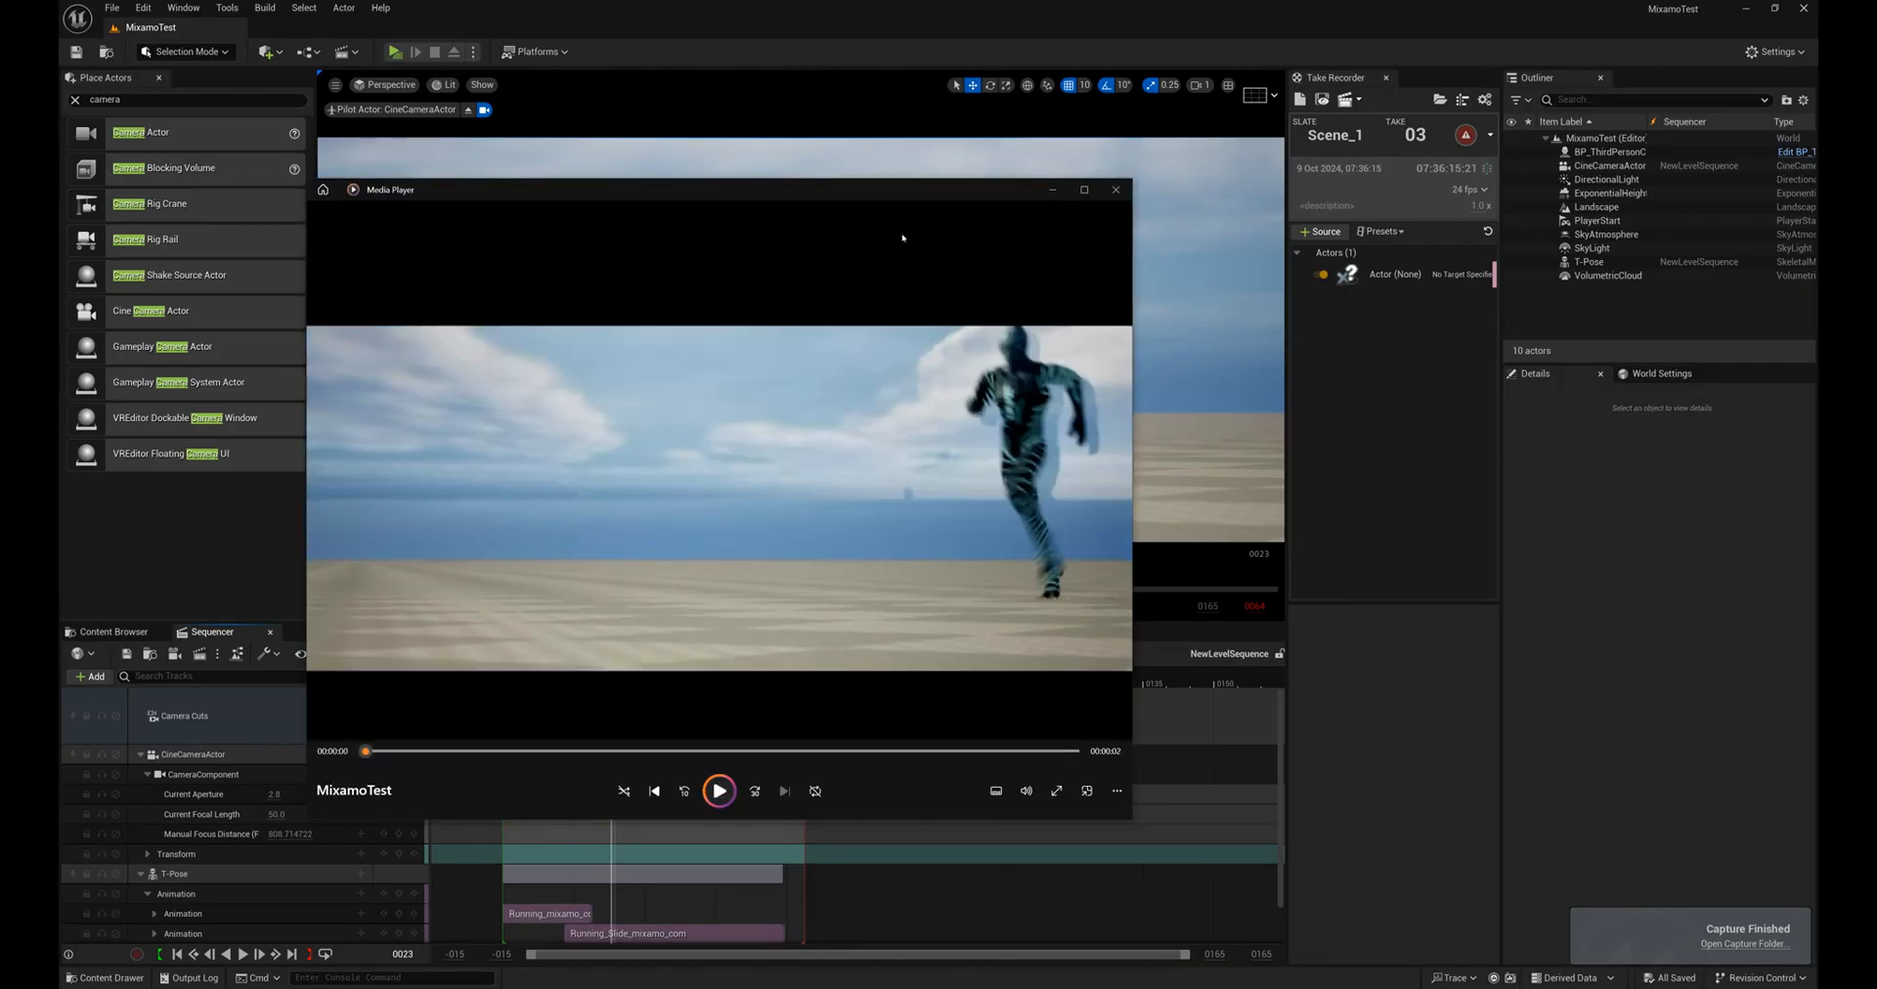
# Step: Play the rendered MixamoTest video, and close the player and the render settings
pyautogui.click(718, 792)
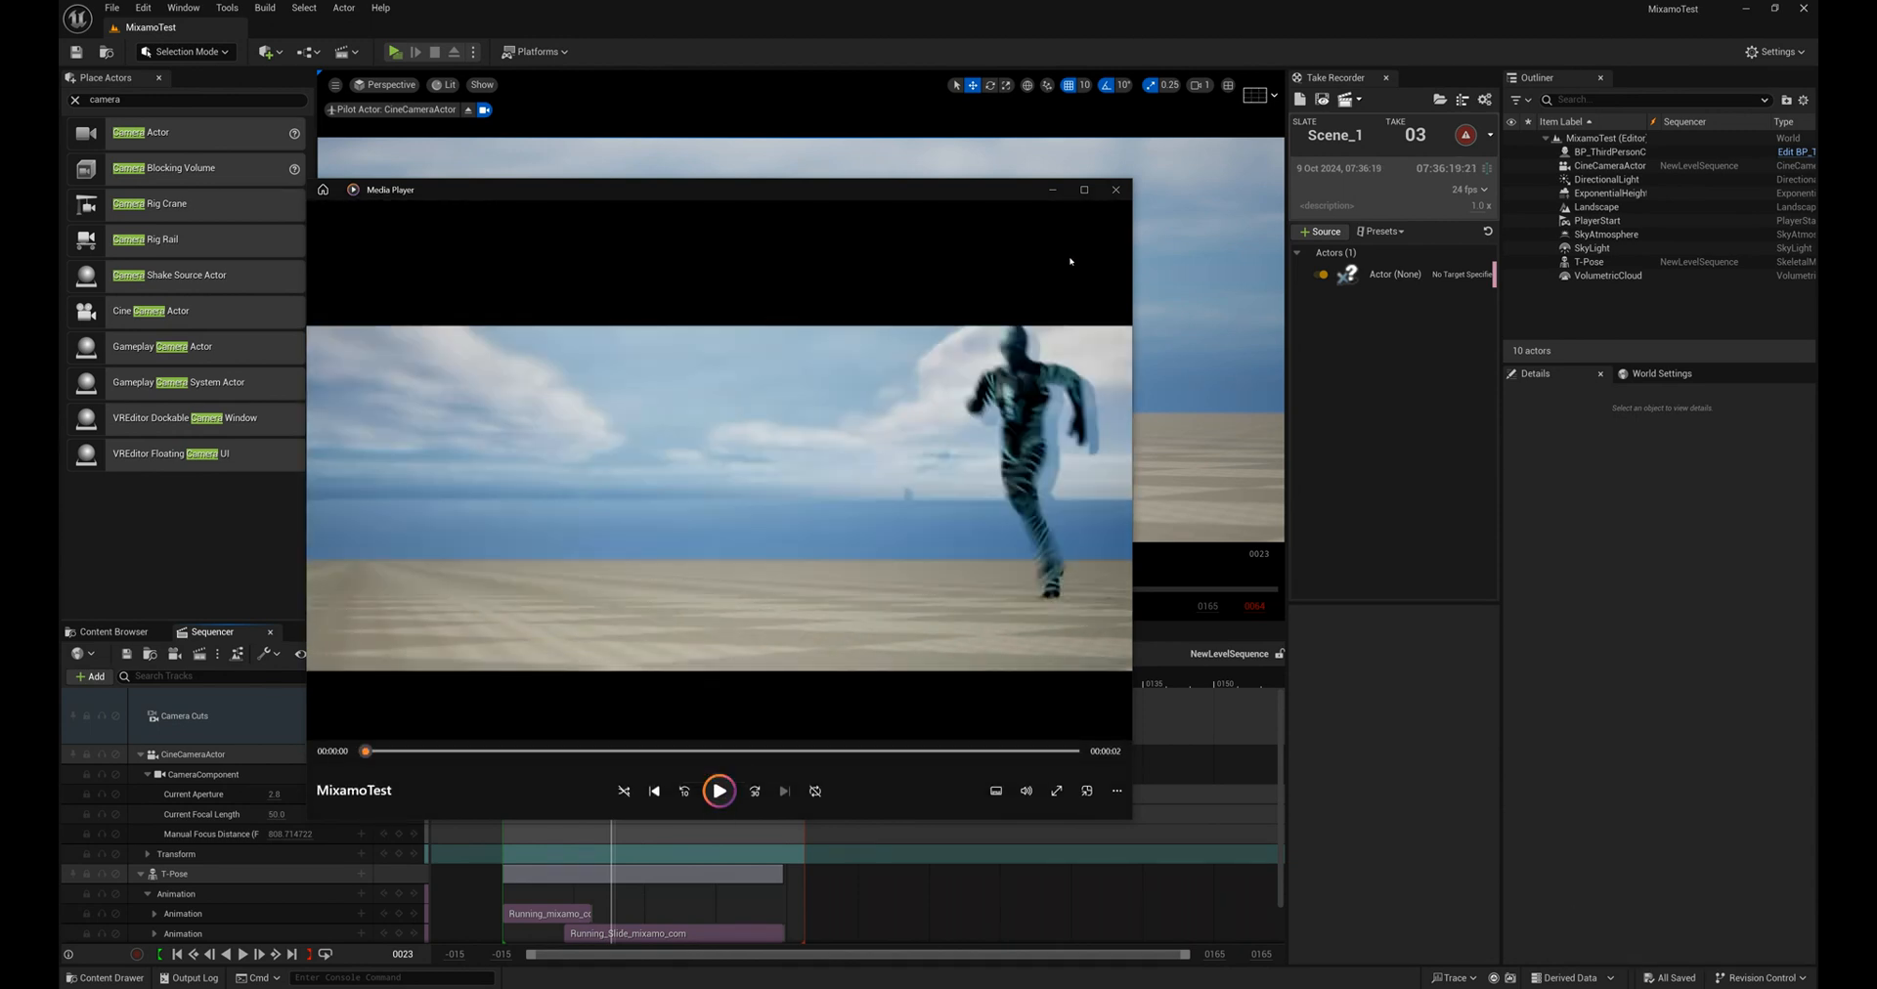
pyautogui.click(1112, 194)
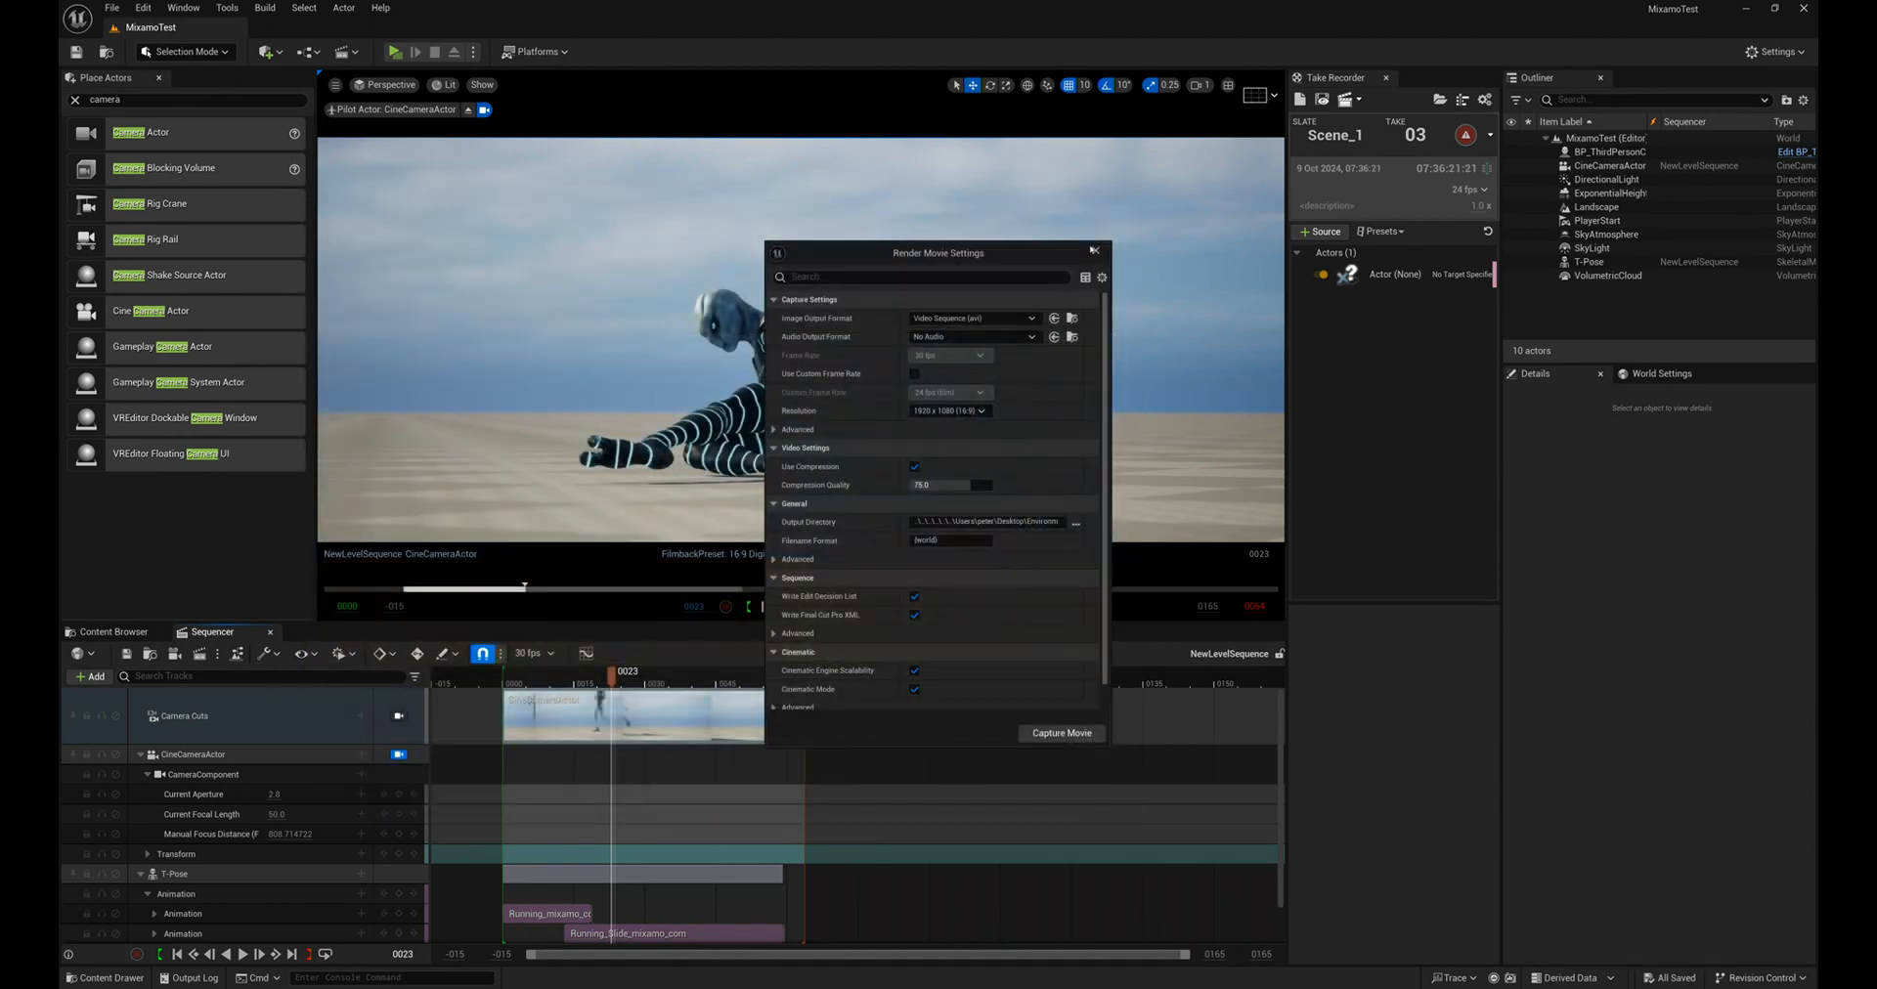
pyautogui.click(1097, 251)
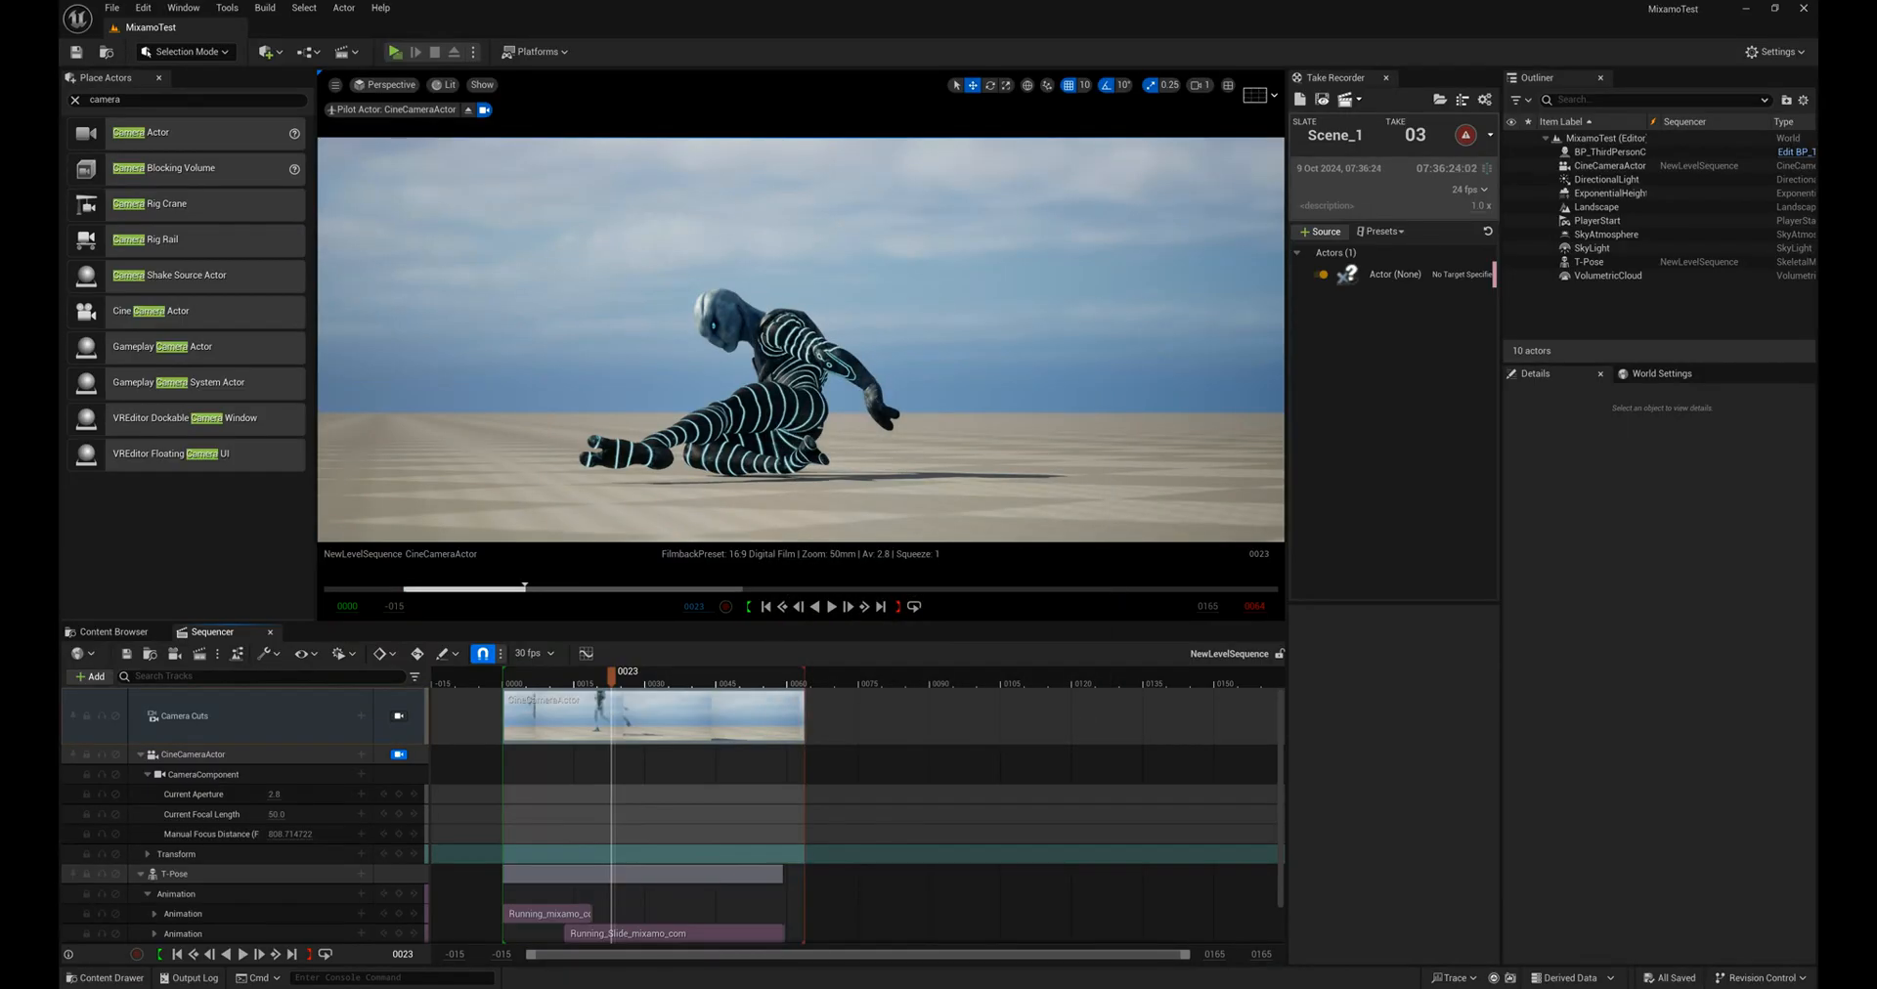